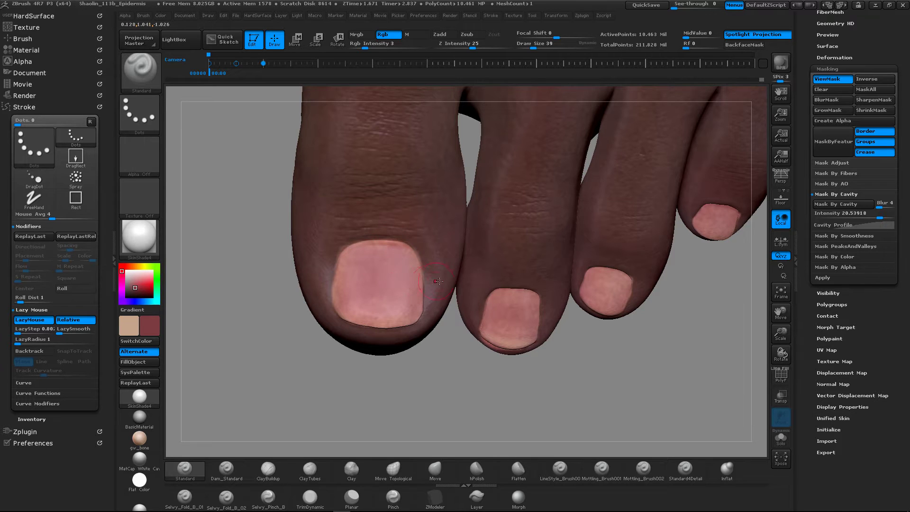
Step: Paint pale beige shading along the cuticle and tip of the second toe's nail, using the Standard brush at Rgb Intensity 3
mouse_move(553, 307)
right_mouse_down("alt")
mouse_move(403, 284)
mouse_move(359, 287)
mouse_move(370, 303)
mouse_move(368, 285)
right_mouse_up("alt")
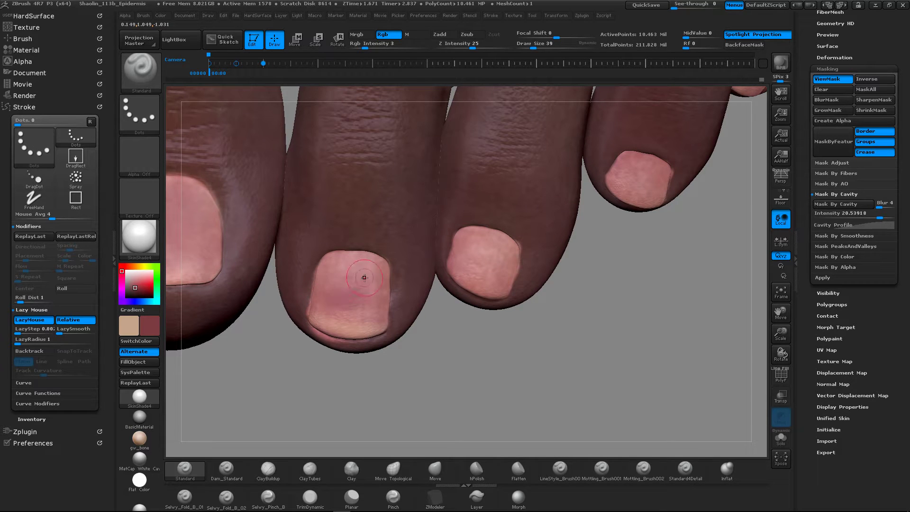
key("ctrl")
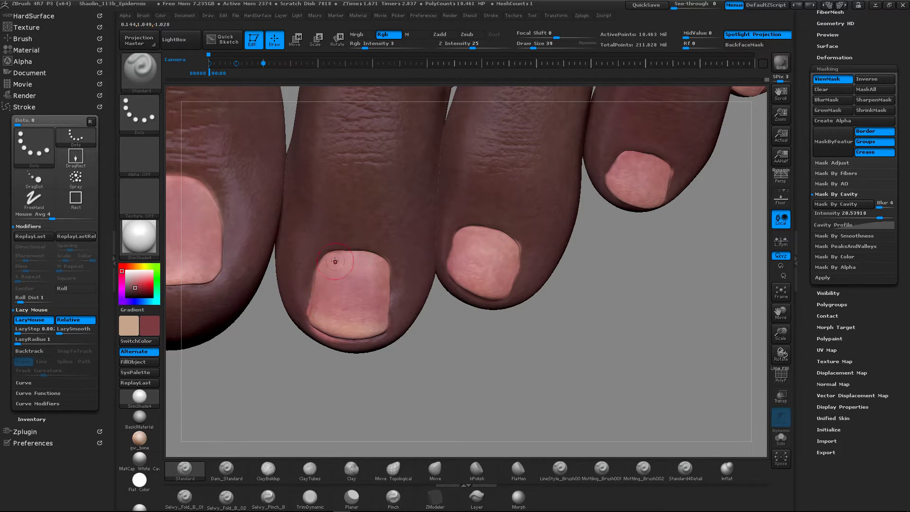
key("ctrl")
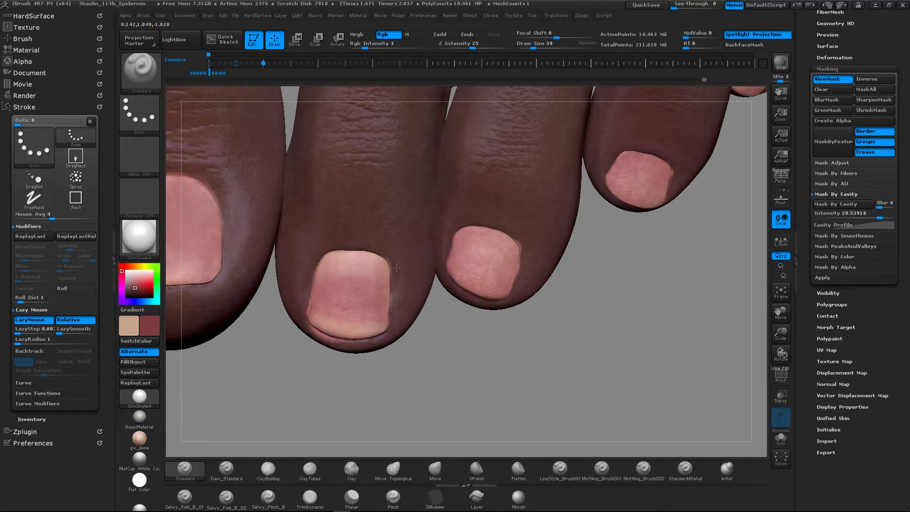
left_click_drag(386, 267, 388, 279)
mouse_move(388, 278)
right_mouse_down()
mouse_move(403, 296)
mouse_move(385, 280)
mouse_move(398, 271)
right_mouse_up()
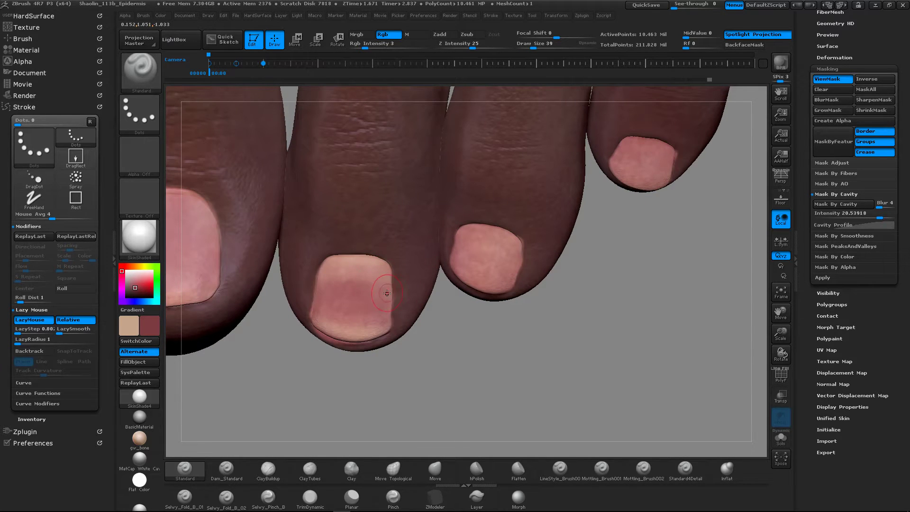
Step: Paint soft beige shading around the edges of the third and fourth toes' nails, keeping their centres pink
right_click_drag(492, 279, 392, 278)
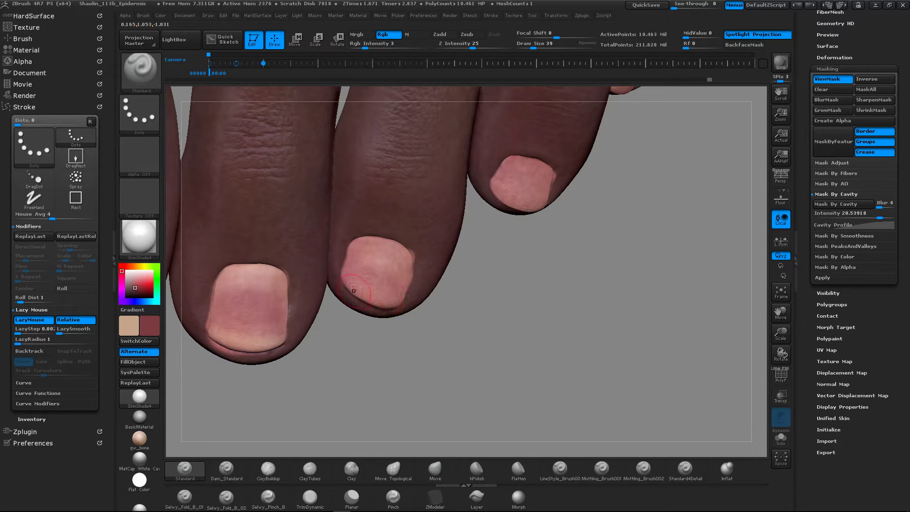
left_click_drag(350, 288, 410, 300)
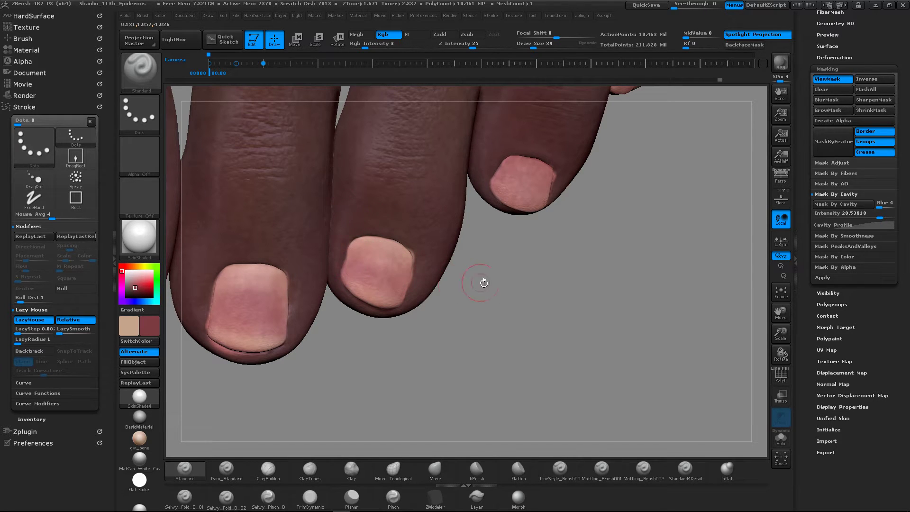
left_click_drag(483, 283, 416, 285)
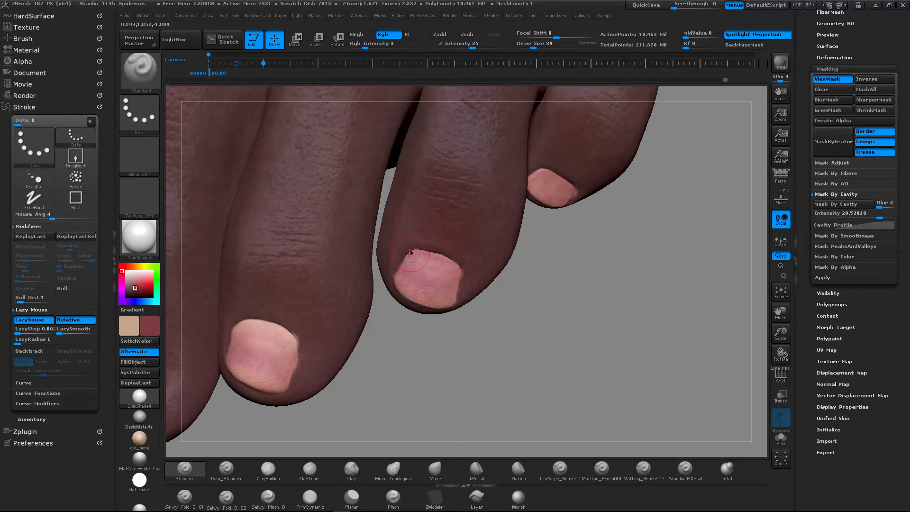
mouse_move(420, 263)
left_mouse_down()
mouse_move(432, 263)
mouse_move(411, 253)
mouse_move(467, 266)
left_mouse_up()
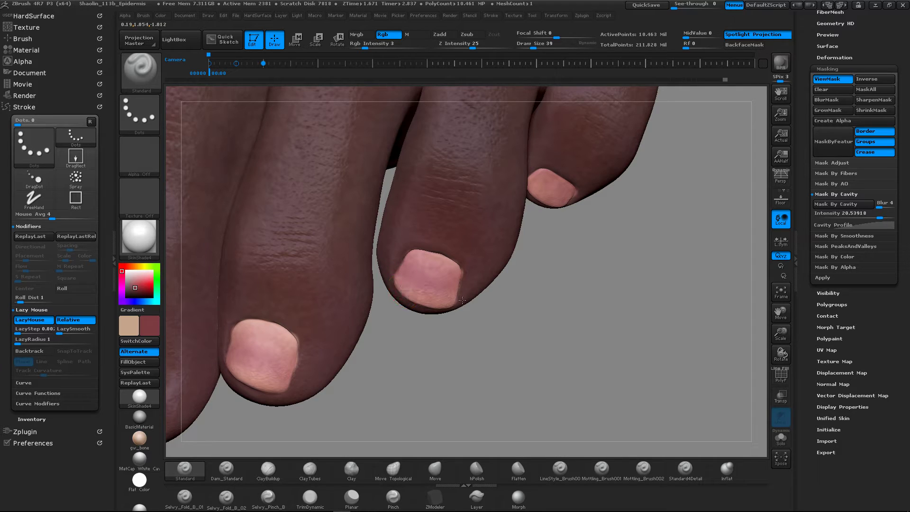
Step: Choose a slightly less saturated beige as the paint colour and shade the little toe's nail with it
left_click(129, 326)
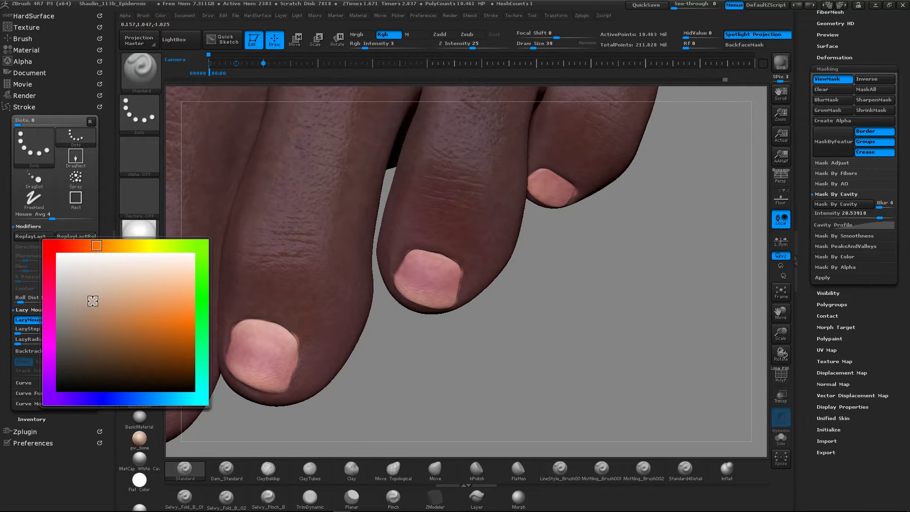
left_click(91, 301)
mouse_move(463, 217)
right_mouse_down("alt")
mouse_move(440, 225)
mouse_move(472, 214)
mouse_move(451, 206)
right_mouse_up("alt")
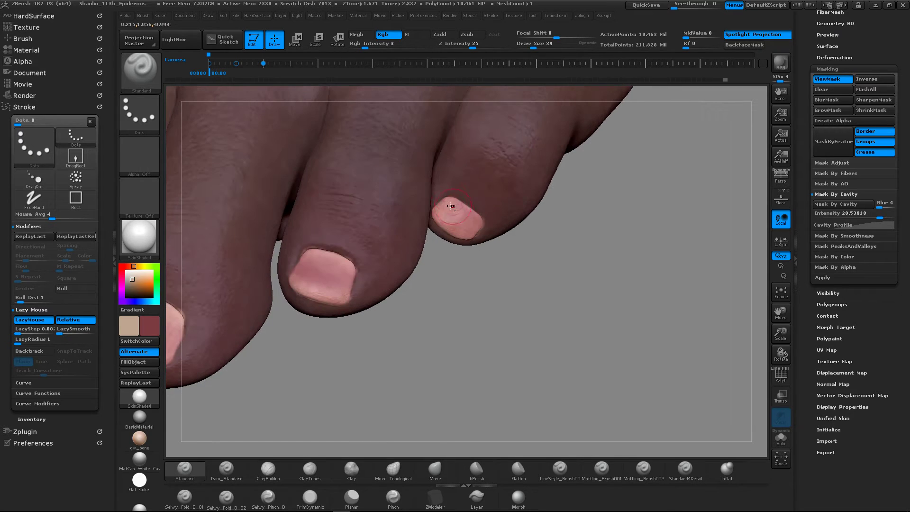
left_click_drag(468, 203, 474, 210)
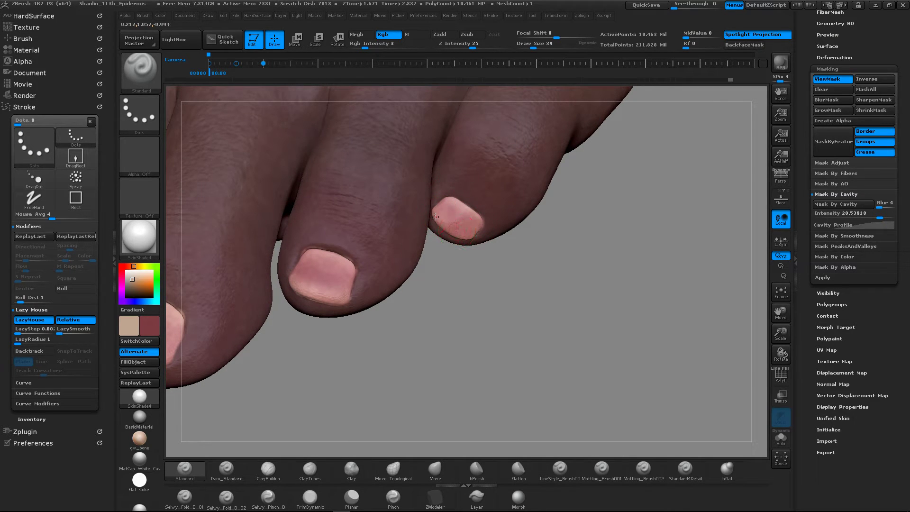
Step: Retouch the second and third toes' nails, blending the pink centres into the beige edges
left_click_drag(602, 266, 511, 295, "ctrl")
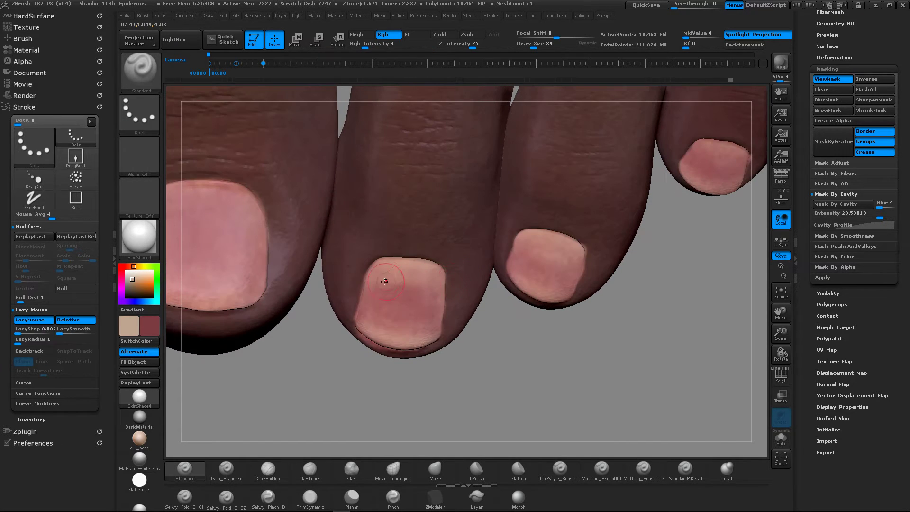
mouse_move(385, 282)
left_mouse_down()
mouse_move(382, 270)
mouse_move(438, 296)
left_mouse_up()
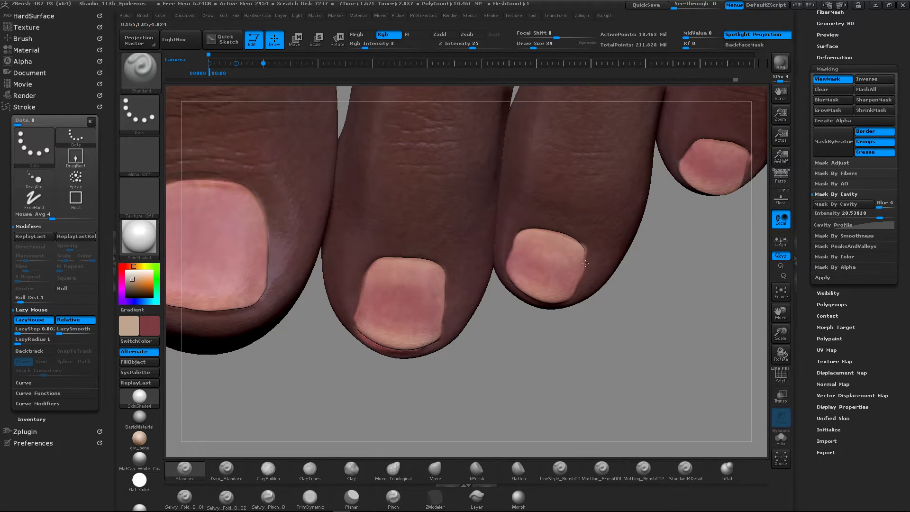
left_click_drag(602, 243, 559, 175)
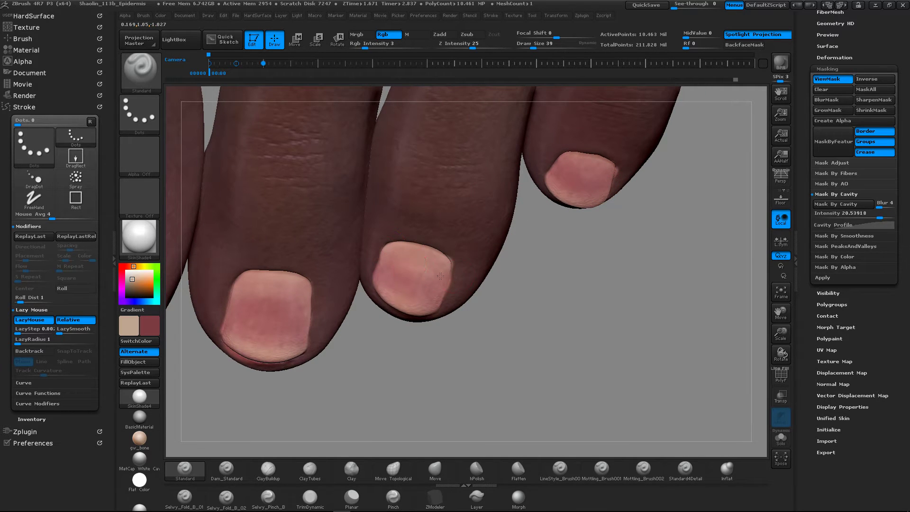
left_click_drag(513, 254, 403, 250)
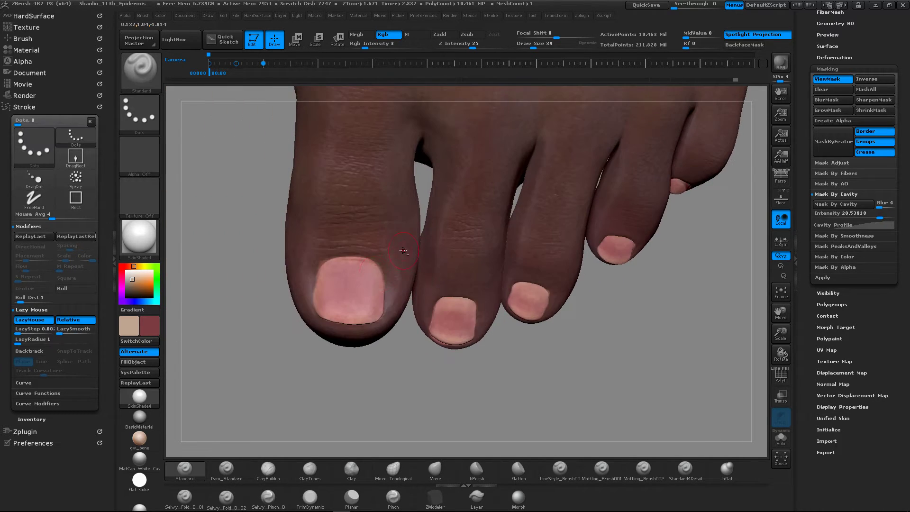
Step: Paint subtle beige edges and a pink centre on the big toe's nail
right_click_drag(403, 250, 385, 275, "alt")
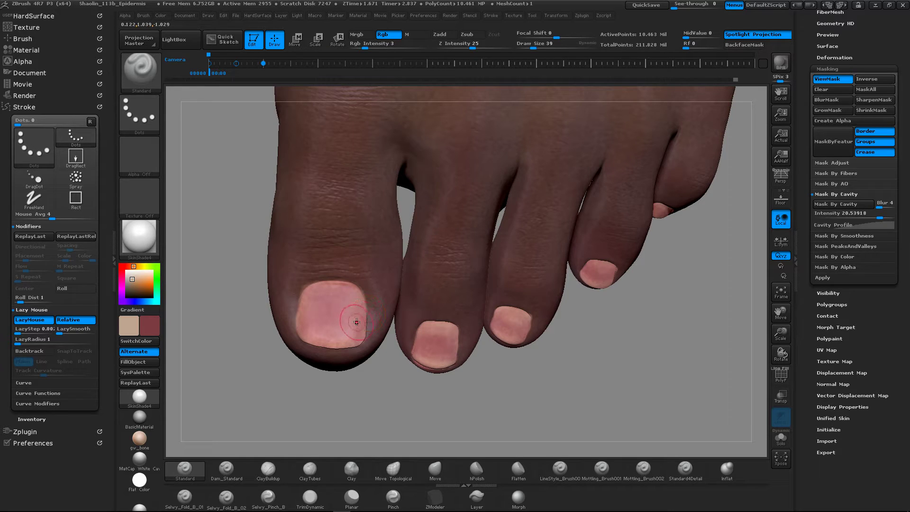
right_click_drag(353, 320, 345, 275, "alt")
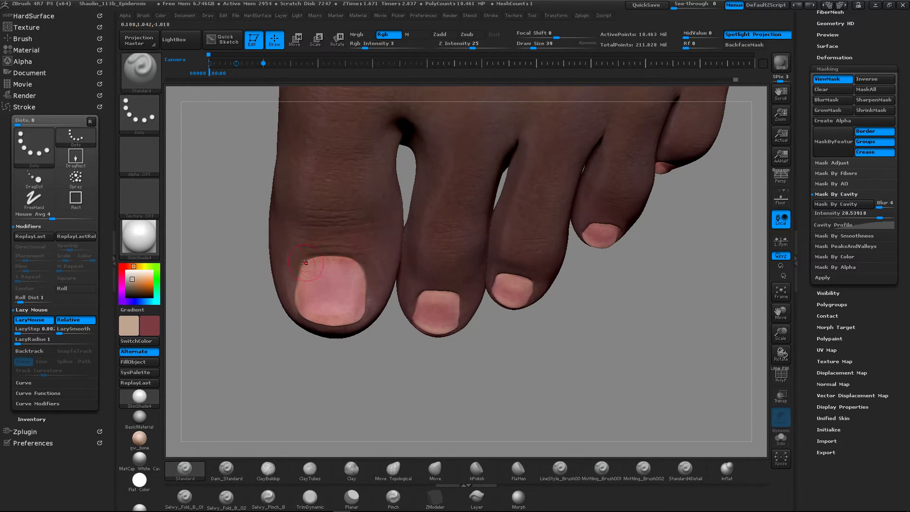
key("ctrl")
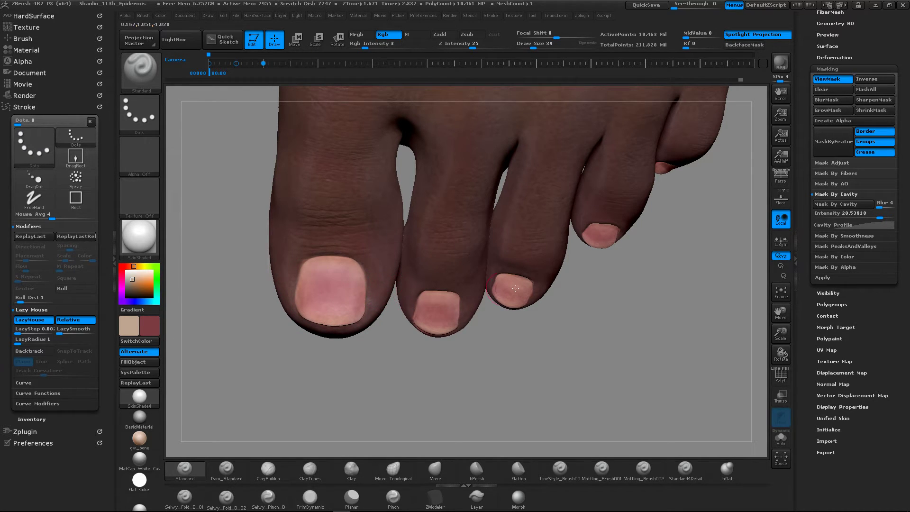
Step: Clear the mask that protects the skin around the painted toenails
right_click_drag(655, 283, 497, 263, "ctrl")
mouse_move(557, 288)
left_mouse_down("ctrl")
mouse_move(525, 299)
mouse_move(499, 230)
mouse_move(535, 264)
left_mouse_up("ctrl")
right_click_drag(534, 263, 580, 270, "ctrl")
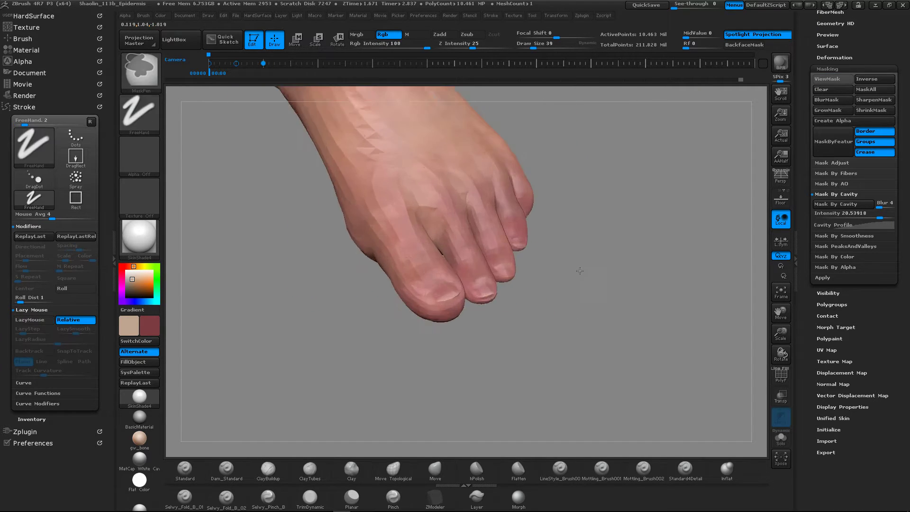
left_click_drag(581, 262, 591, 258)
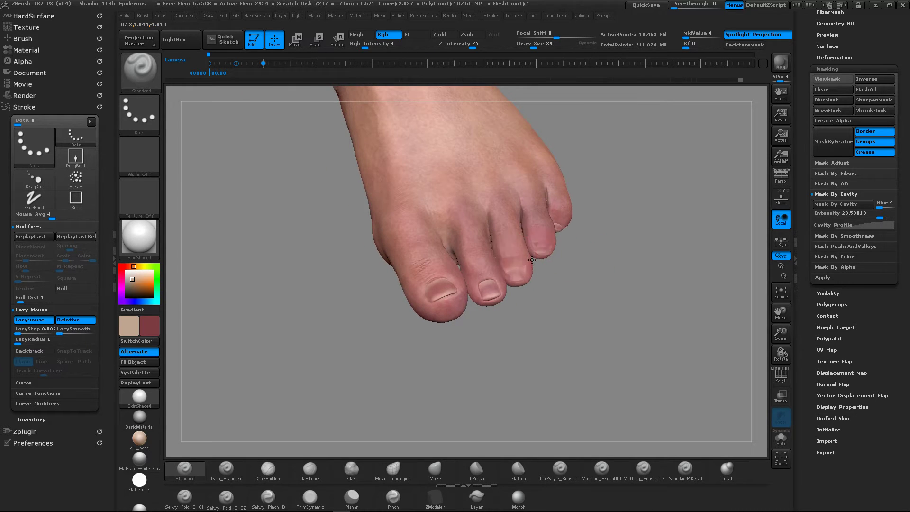
left_click_drag(532, 259, 526, 258)
Step: Examine the painted toenails against the surrounding skin, up close and from several angles of the foot
right_click_drag(532, 259, 618, 285, "ctrl")
left_click_drag(544, 280, 403, 270)
right_click_drag(438, 260, 515, 270, "ctrl")
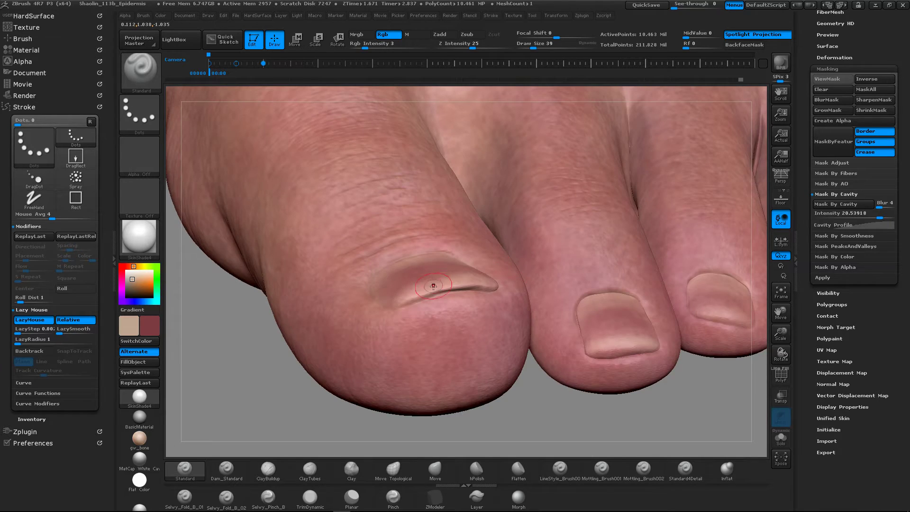
right_click_drag(433, 285, 452, 294)
left_click_drag(456, 290, 449, 288)
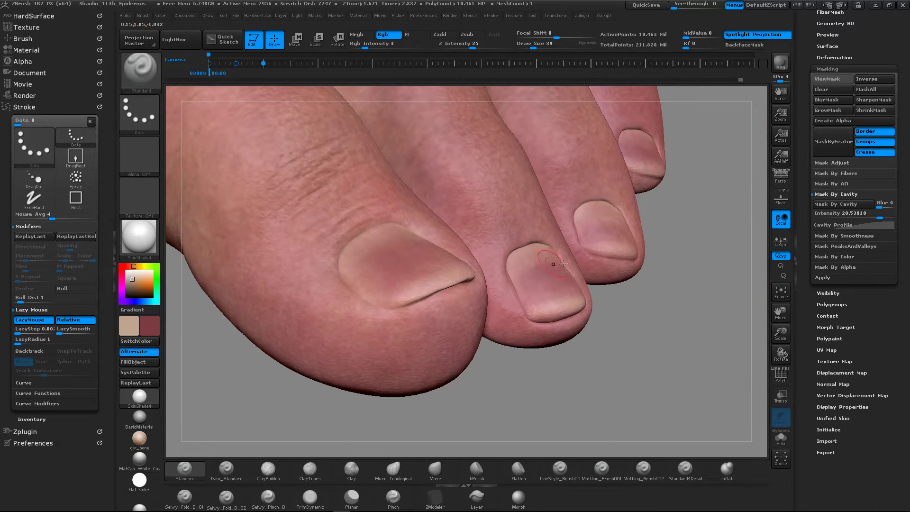
right_click_drag(563, 263, 461, 246, "ctrl")
mouse_move(599, 244)
right_mouse_down("ctrl")
mouse_move(451, 237)
mouse_move(632, 253)
mouse_move(455, 375)
right_mouse_up("ctrl")
right_click_drag(411, 307, 425, 446, "alt")
right_click_drag(379, 235, 487, 240, "ctrl")
right_click_drag(330, 211, 370, 260, "alt")
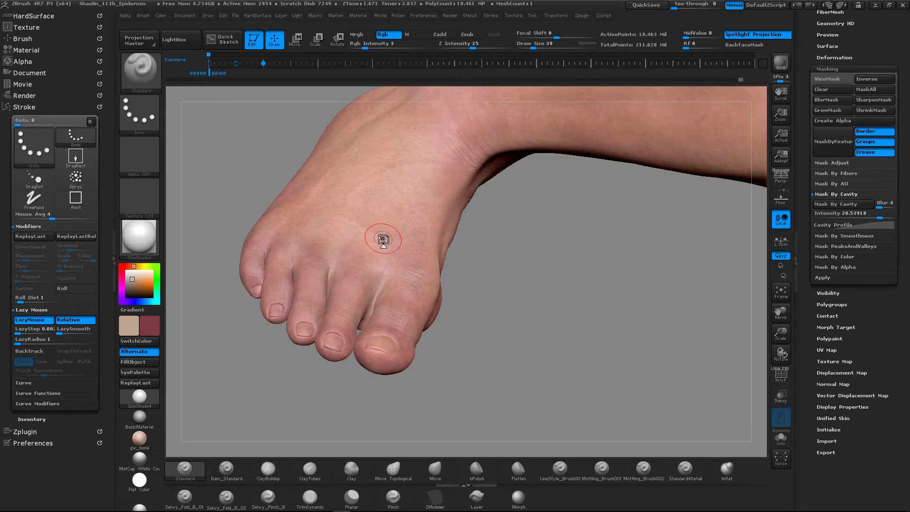
Step: Mask the entire big toenail on the other foot with the MaskPen brush, out to its side and tip edges
mouse_move(398, 282)
right_mouse_down()
mouse_move(396, 270)
mouse_move(388, 284)
mouse_move(395, 265)
mouse_move(421, 275)
right_mouse_up()
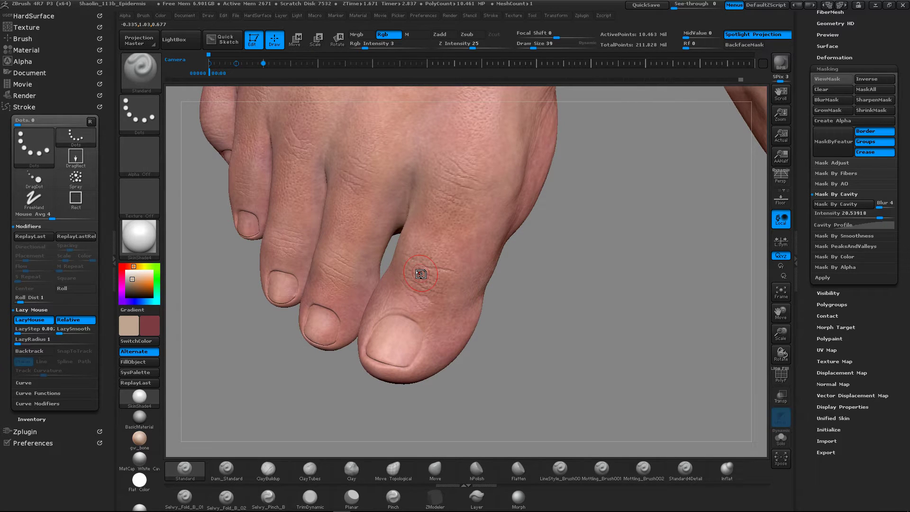
left_click_drag(409, 280, 440, 275)
mouse_move(441, 275)
right_mouse_down()
mouse_move(426, 282)
mouse_move(435, 329)
mouse_move(425, 294)
mouse_move(435, 289)
right_mouse_up()
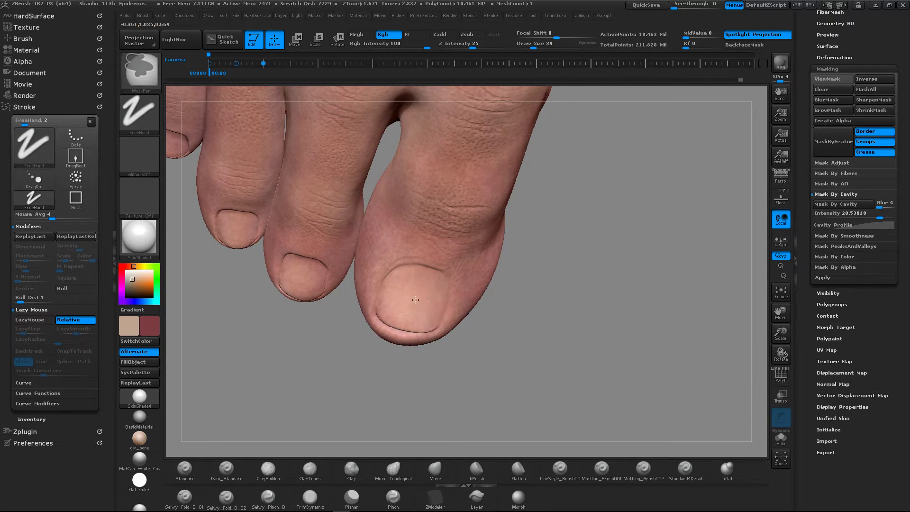
right_click_drag(412, 317, 391, 297, "ctrl")
mouse_move(392, 280)
left_mouse_down("ctrl")
mouse_move(390, 307)
mouse_move(405, 260)
mouse_move(432, 260)
mouse_move(454, 279)
mouse_move(419, 316)
mouse_move(442, 325)
mouse_move(445, 283)
left_mouse_up("ctrl")
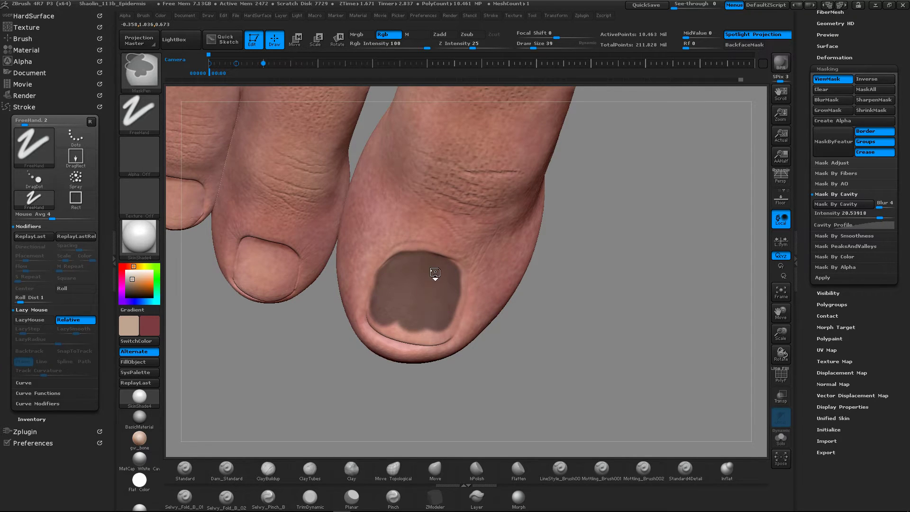
mouse_move(435, 273)
right_mouse_down()
mouse_move(400, 283)
mouse_move(454, 285)
right_mouse_up()
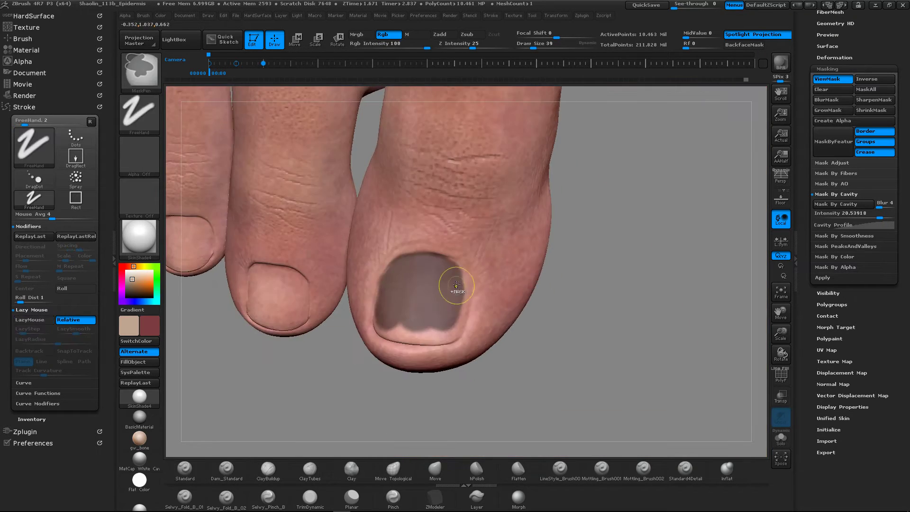
left_click_drag(456, 285, 444, 269, "ctrl")
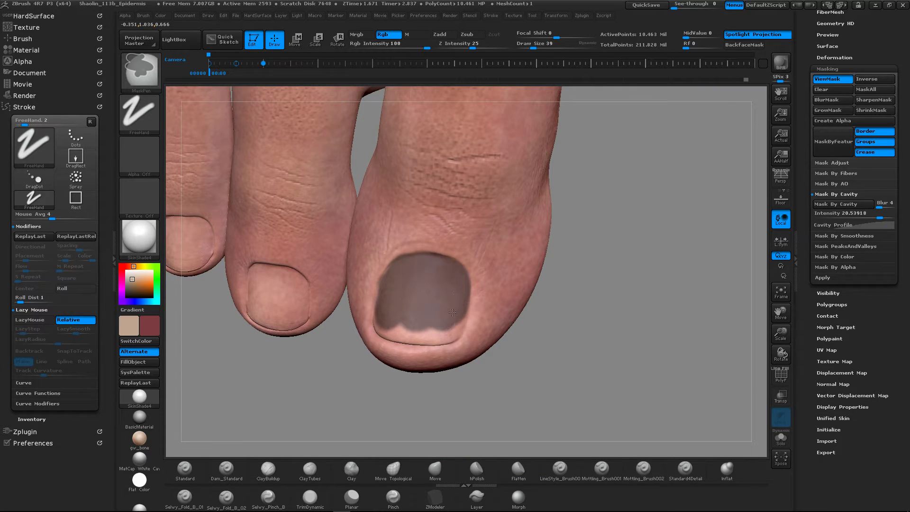
left_click_drag(439, 330, 414, 329, "ctrl")
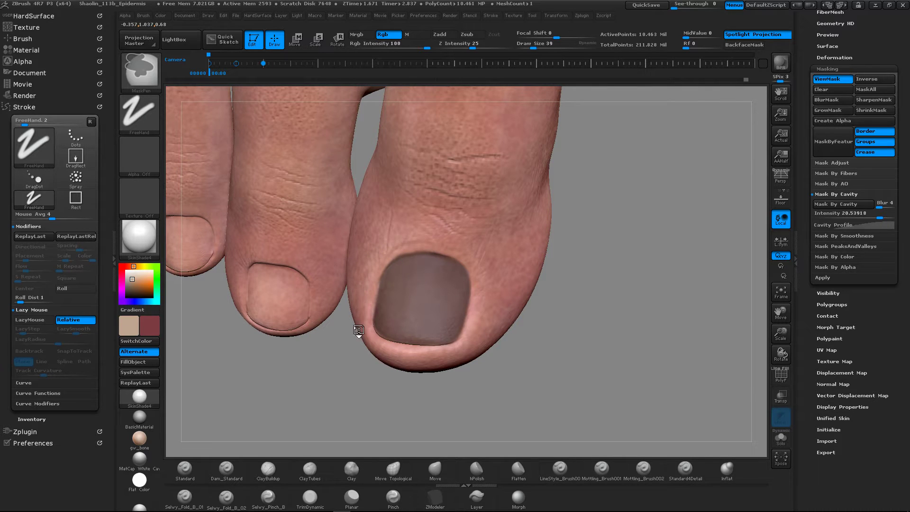
Step: Extend the mask over the nails of the second and third toes on this foot
mouse_move(269, 297)
right_mouse_down("alt")
mouse_move(387, 267)
mouse_move(377, 286)
mouse_move(388, 280)
right_mouse_up("alt")
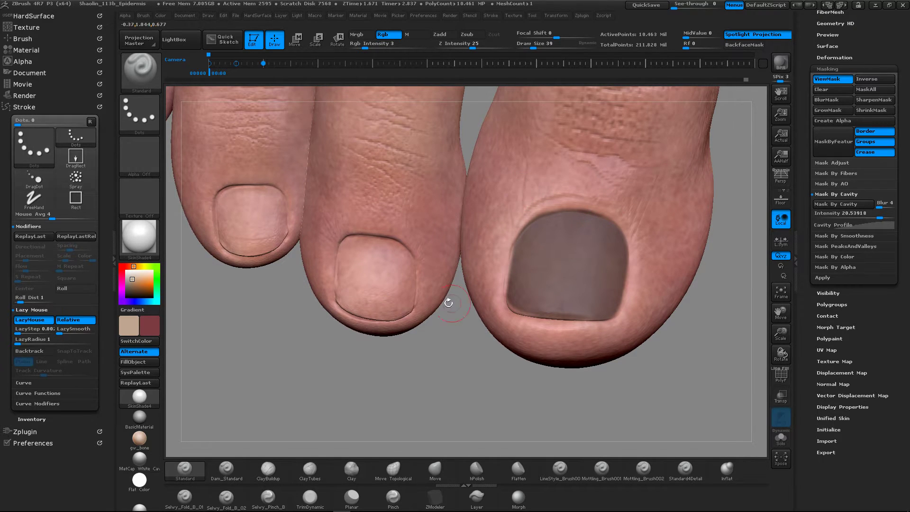
mouse_move(351, 260)
left_mouse_down("ctrl")
mouse_move(361, 262)
mouse_move(349, 284)
mouse_move(353, 256)
mouse_move(349, 262)
mouse_move(381, 253)
mouse_move(360, 247)
mouse_move(402, 272)
mouse_move(377, 298)
mouse_move(353, 303)
mouse_move(345, 287)
mouse_move(353, 310)
mouse_move(380, 296)
left_mouse_up("ctrl")
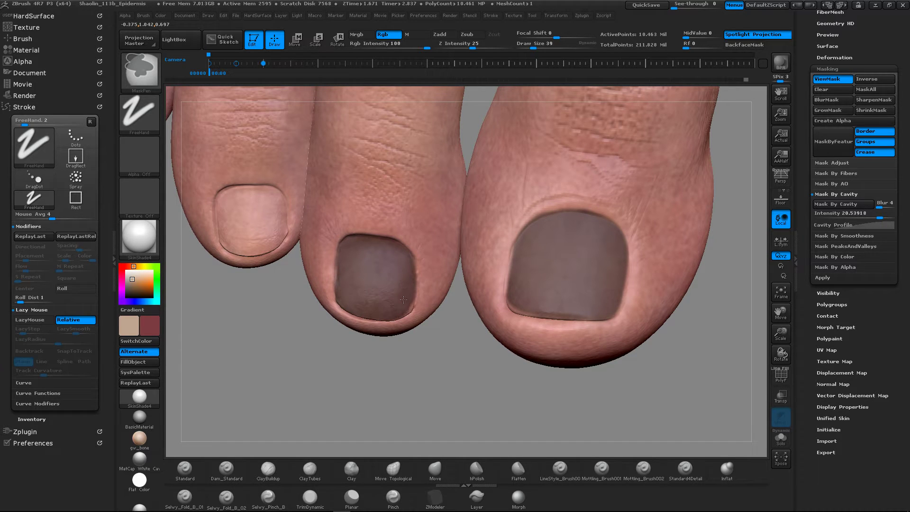
right_click_drag(250, 216, 393, 250, "alt")
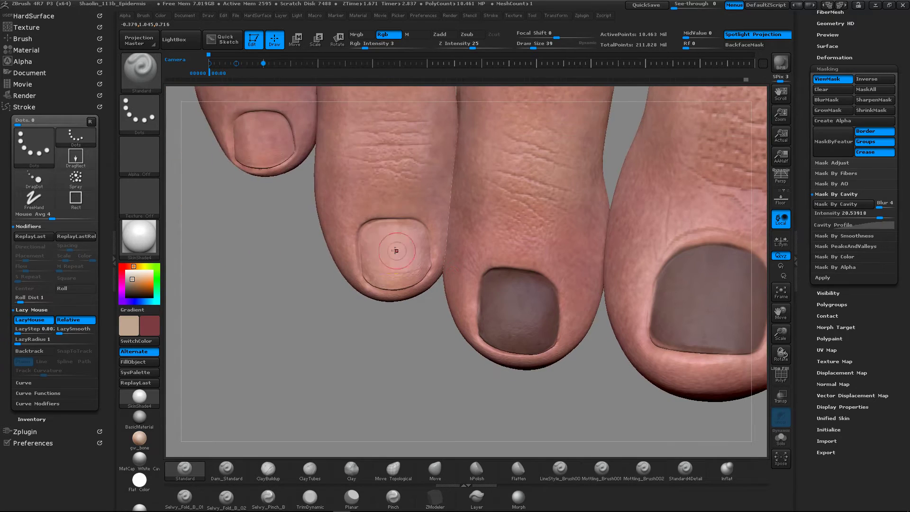
mouse_move(389, 238)
left_mouse_down("ctrl")
mouse_move(369, 263)
mouse_move(400, 274)
mouse_move(374, 270)
mouse_move(400, 258)
mouse_move(387, 237)
mouse_move(423, 240)
mouse_move(424, 268)
mouse_move(395, 275)
left_mouse_up("ctrl")
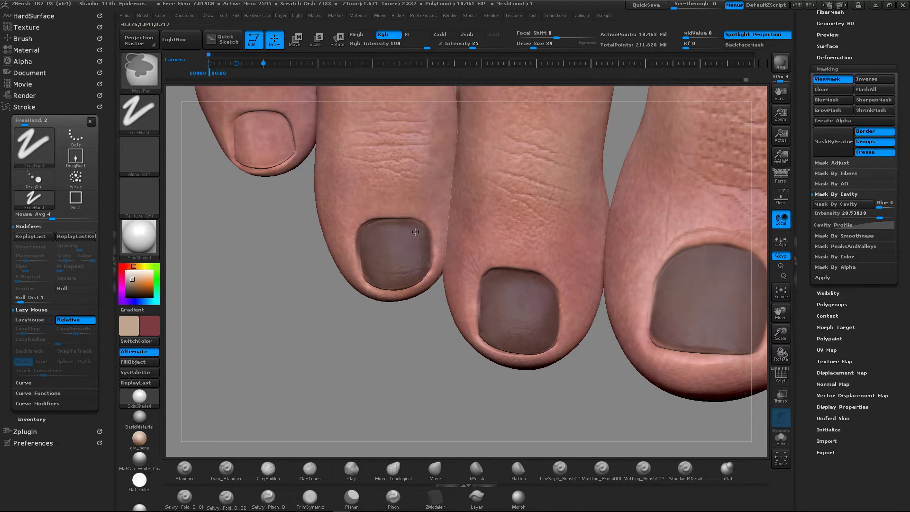
Step: Mask the entire nail of the fourth toe with the MaskPen brush
left_click_drag(274, 208, 345, 295, "alt")
left_click_drag(261, 279, 291, 281)
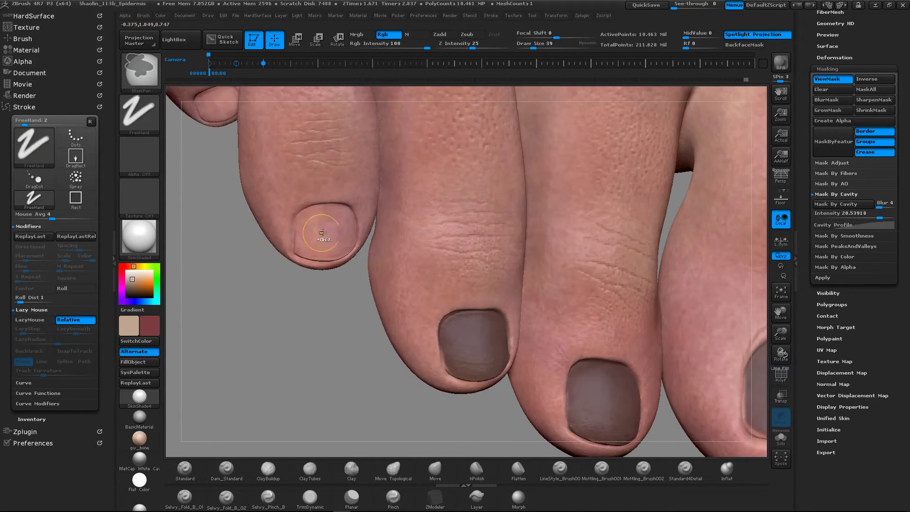
mouse_move(321, 233)
left_mouse_down("ctrl")
mouse_move(325, 217)
mouse_move(310, 253)
mouse_move(333, 242)
left_mouse_up("ctrl")
left_click_drag(285, 285, 264, 286)
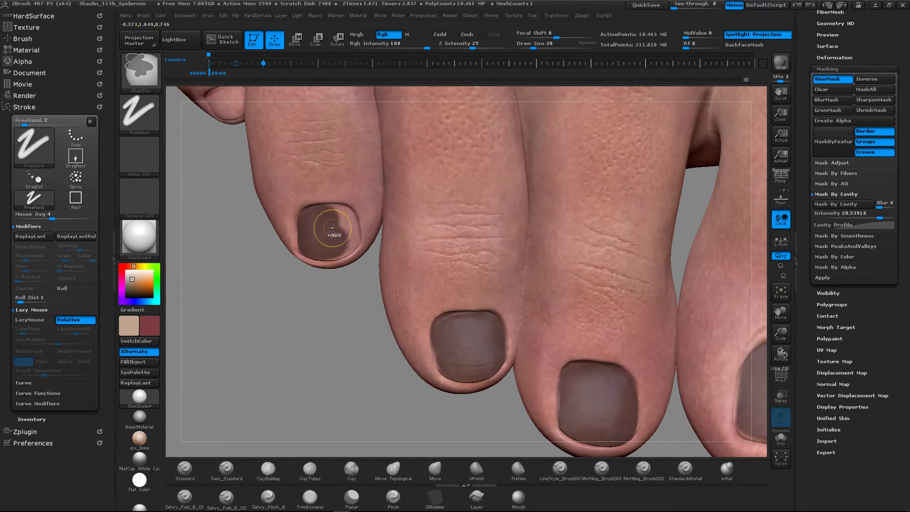
mouse_move(329, 226)
left_mouse_down("ctrl")
mouse_move(326, 218)
mouse_move(345, 220)
mouse_move(348, 238)
left_mouse_up("ctrl")
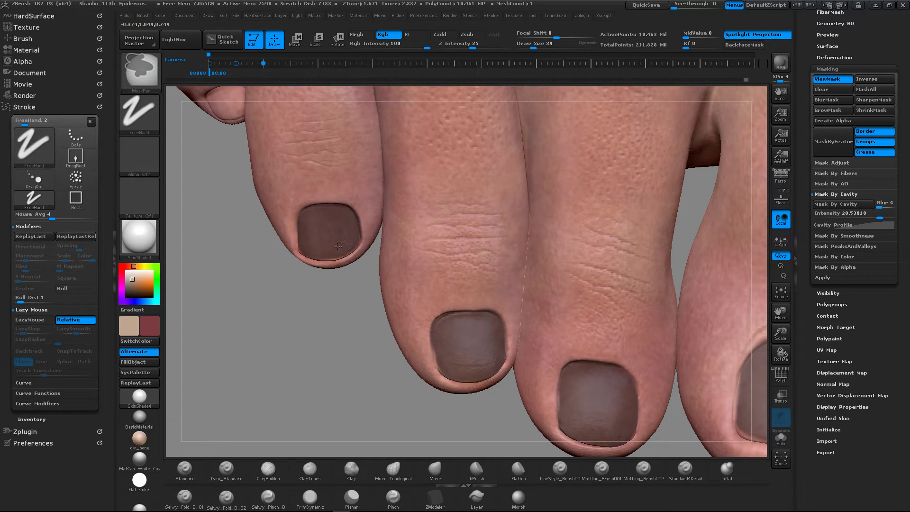
Step: Mask the little toe's nail, covering its outer side and tip
left_click_drag(362, 273, 498, 420, "alt")
left_click_drag(331, 332, 308, 318)
mouse_move(360, 245)
left_mouse_down("ctrl")
mouse_move(349, 247)
mouse_move(355, 263)
left_mouse_up("ctrl")
left_click_drag(317, 317, 342, 309)
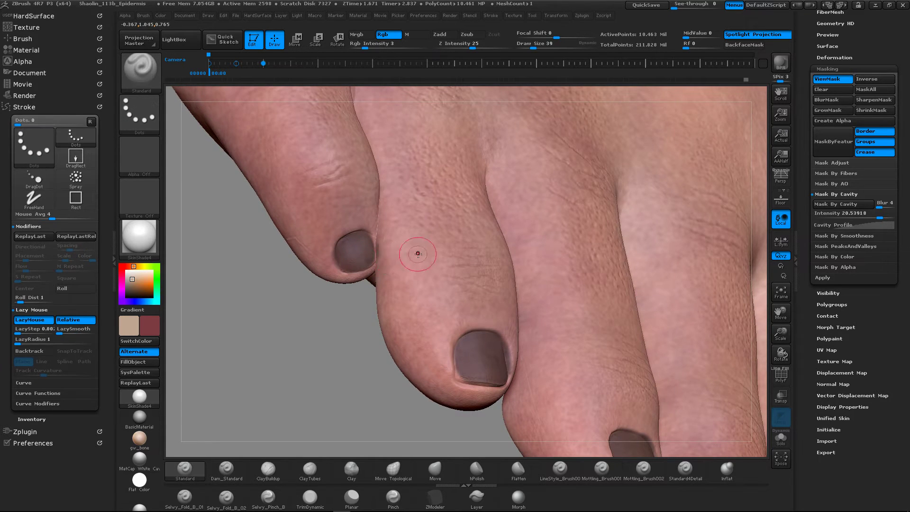
right_click_drag(417, 254, 377, 260)
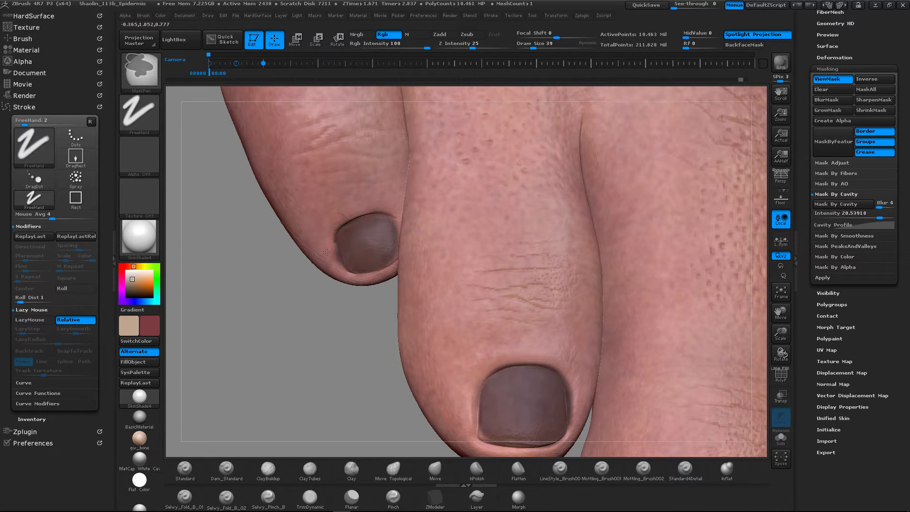
Step: Examine the side and tip edges of the nail masks up close, from above and from the front of the toes
mouse_move(464, 224)
right_mouse_down("alt")
mouse_move(306, 199)
mouse_move(407, 280)
mouse_move(336, 225)
mouse_move(320, 251)
right_mouse_up("alt")
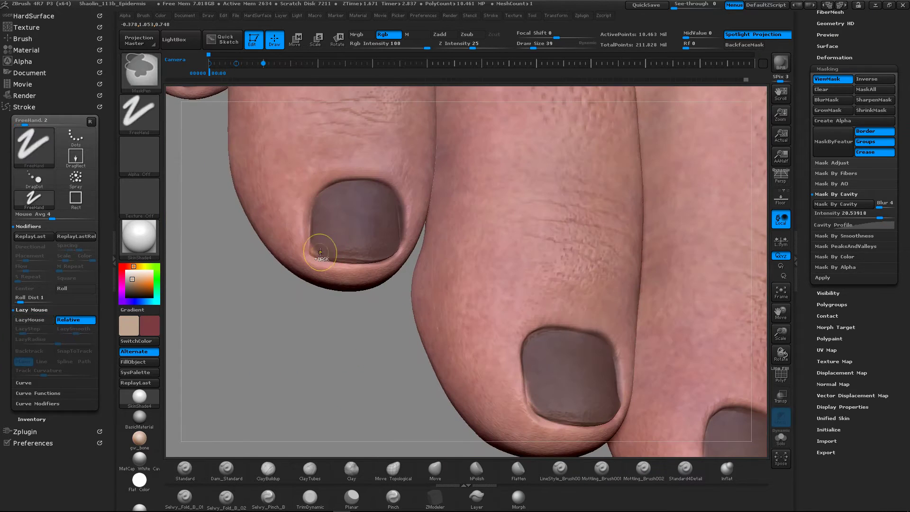
right_click_drag(437, 248, 591, 264, "ctrl")
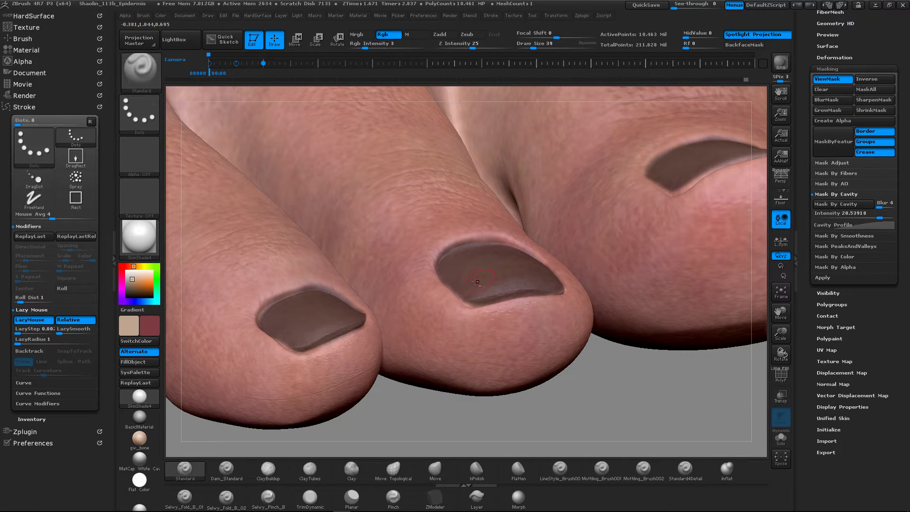
right_click_drag(331, 279, 391, 295, "ctrl")
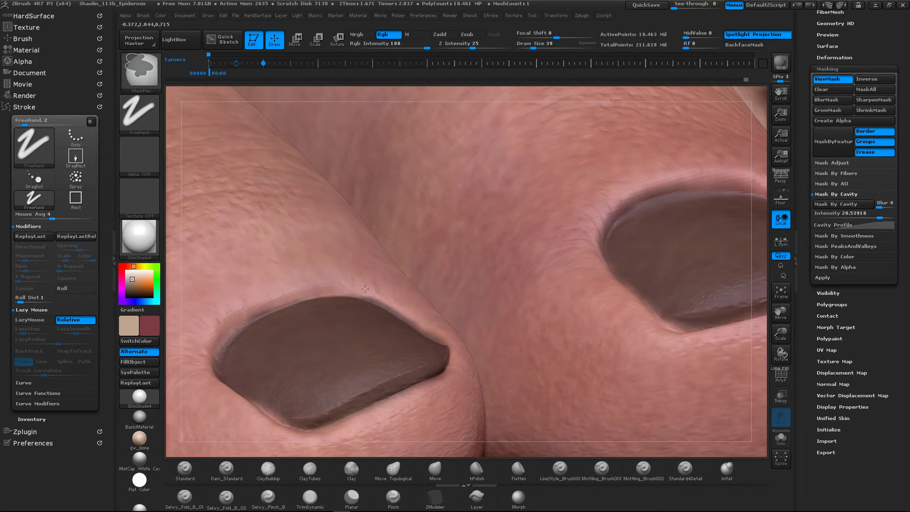
right_click_drag(456, 335, 319, 313)
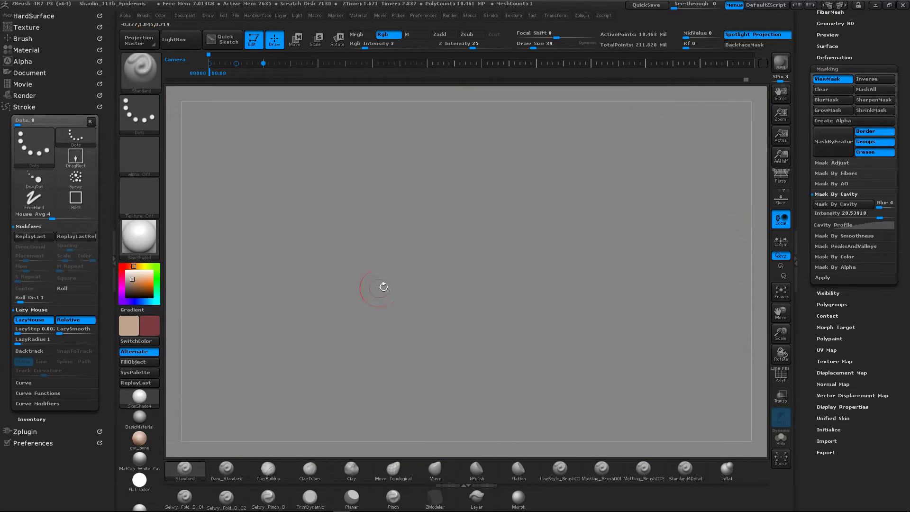
key("space")
left_click_drag(417, 275, 427, 260)
key("f")
right_click_drag(204, 339, 378, 252)
mouse_move(429, 216)
right_mouse_down("ctrl")
mouse_move(451, 307)
mouse_move(393, 182)
mouse_move(408, 189)
mouse_move(412, 286)
mouse_move(478, 286)
right_mouse_up("ctrl")
right_click_drag(414, 329, 388, 236, "alt")
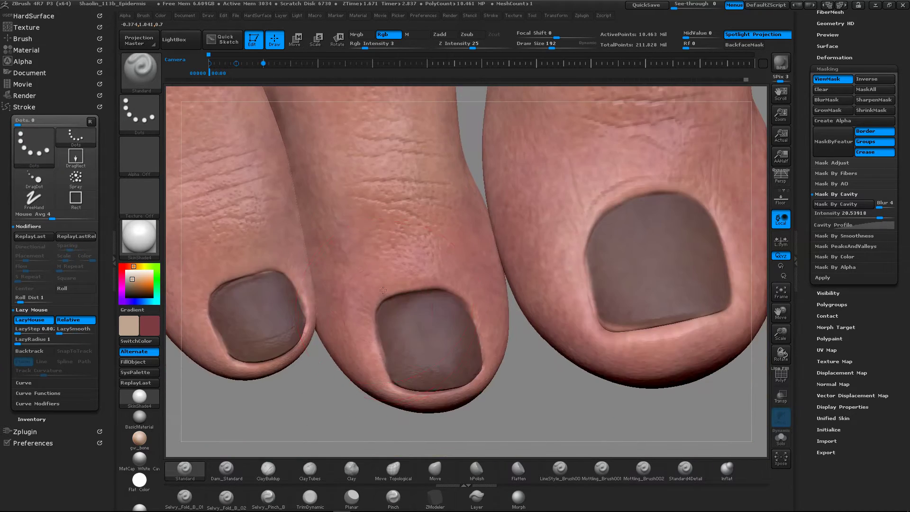
right_click_drag(377, 292, 376, 236)
Step: Set the draw size to 82 and touch up the mask on the third toe's nail
key("space")
left_click_drag(408, 265, 398, 266)
right_click_drag(375, 263, 435, 327)
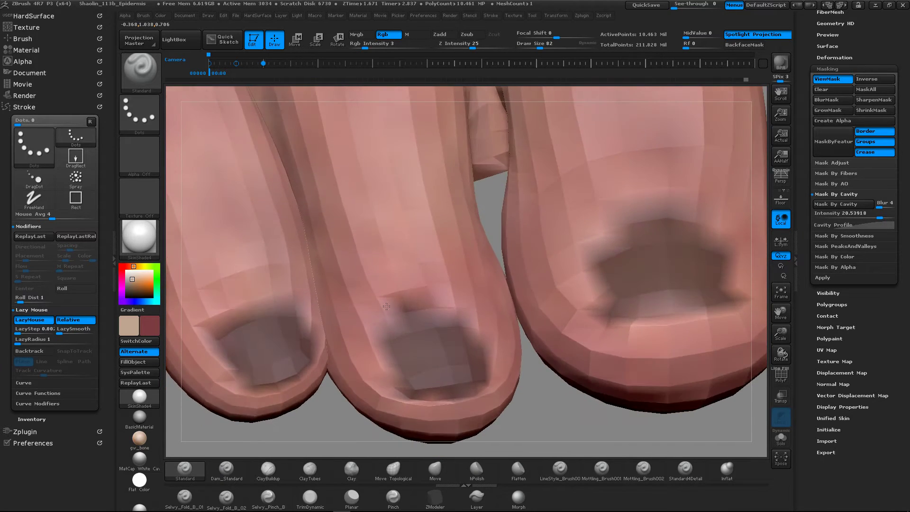
key("ctrl")
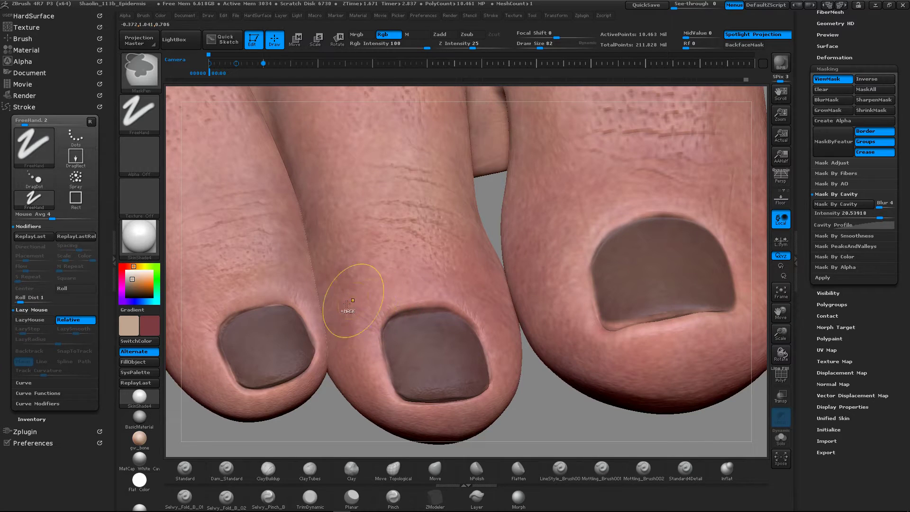
left_click(245, 353, "ctrl")
Step: Fill the mask into the big toenail's inner tip corner and erase its overflow from the skin along the side and cuticle
right_click_drag(473, 292, 377, 280, "alt")
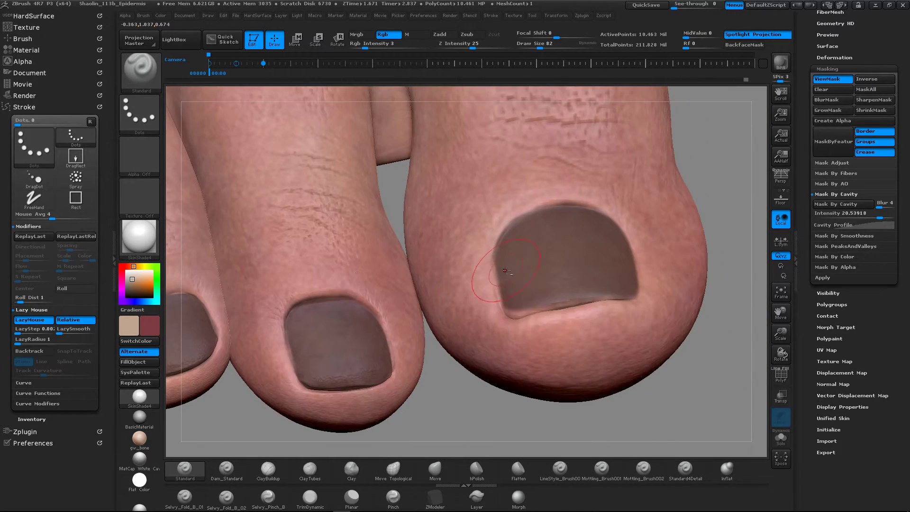
right_click_drag(525, 276, 540, 314, "ctrl")
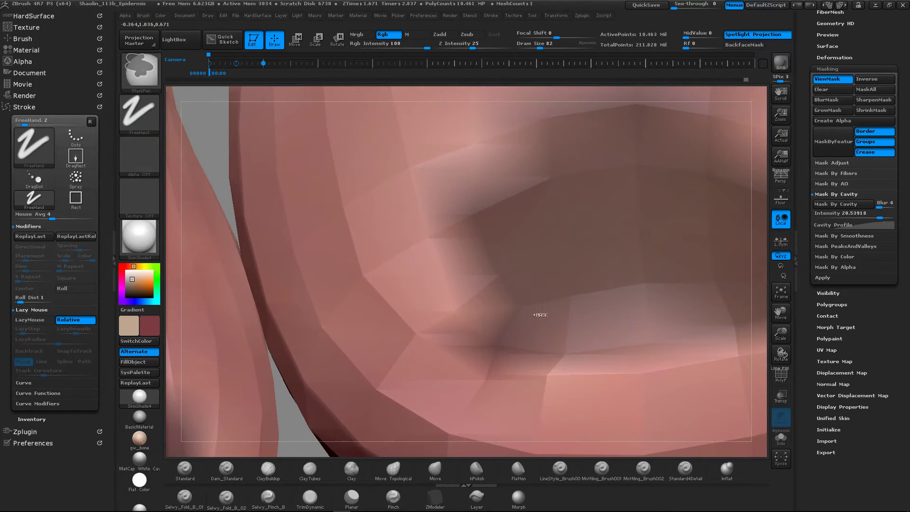
mouse_move(503, 333)
left_mouse_down("ctrl")
mouse_move(497, 348)
mouse_move(521, 371)
mouse_move(716, 332)
mouse_move(480, 320)
mouse_move(475, 239)
left_mouse_up("ctrl")
left_click_drag(474, 318, 487, 348, "ctrl")
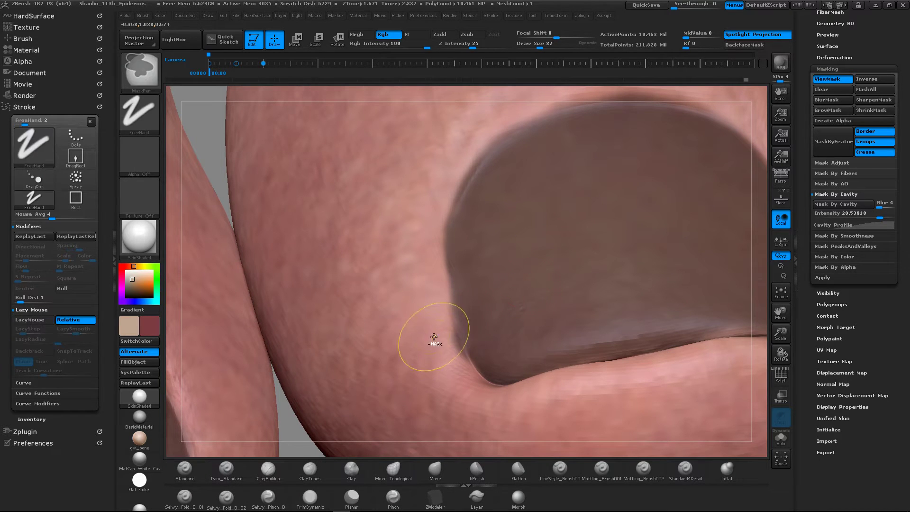
left_click_drag(433, 337, 433, 354, "ctrl+alt")
mouse_move(417, 285)
right_mouse_down("alt")
mouse_move(404, 301)
mouse_move(237, 356)
right_mouse_up("alt")
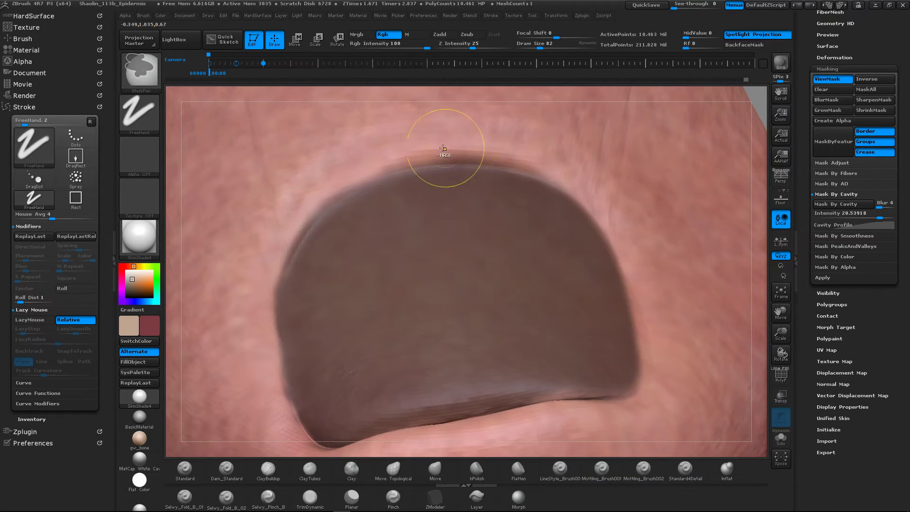
left_click_drag(436, 145, 509, 138, "ctrl+alt")
right_click_drag(637, 204, 577, 220, "ctrl")
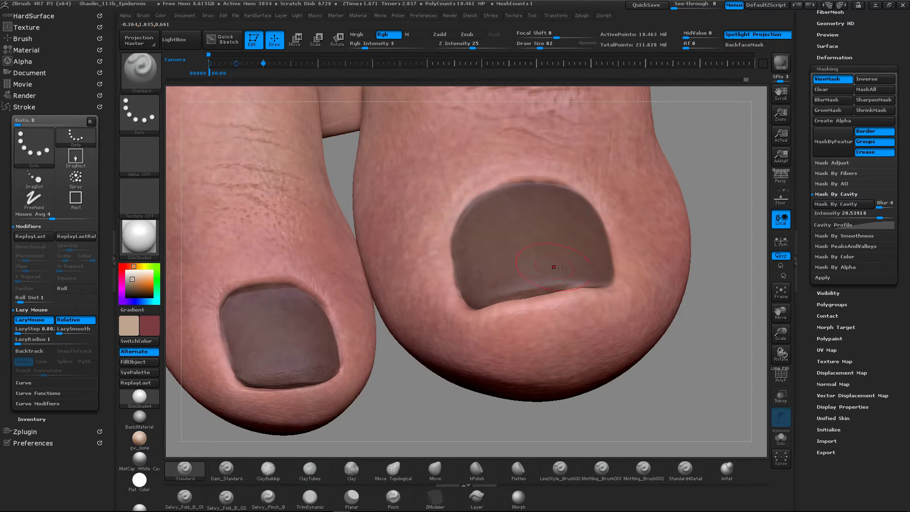
Step: Invert the mask to protect the skin and leave only the toenails paintable
right_click_drag(560, 268, 530, 292, "ctrl")
right_click_drag(408, 294, 528, 253, "alt")
right_click_drag(238, 222, 410, 272, "alt")
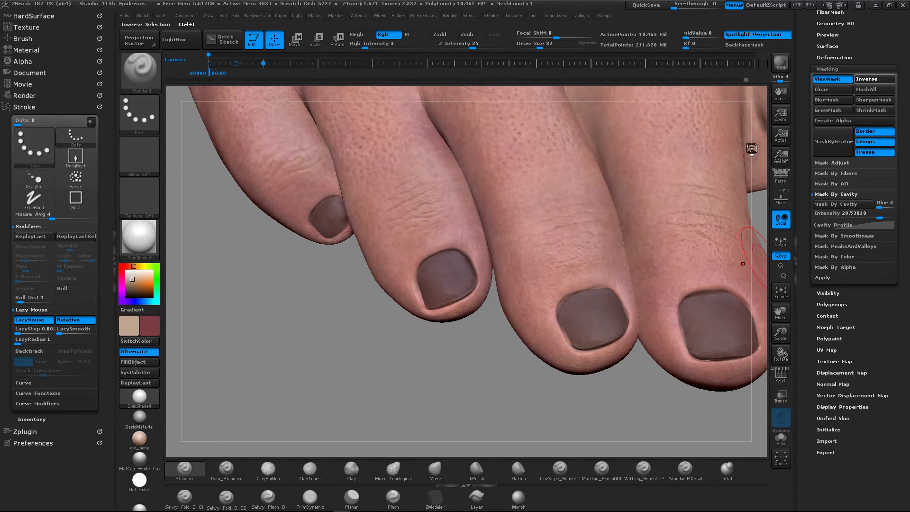
left_click(874, 78)
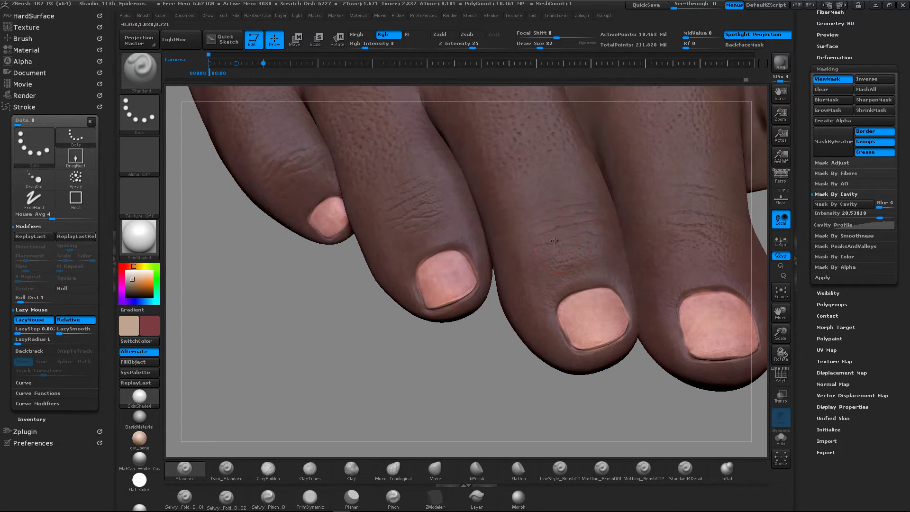
Step: Set the Standard brush's Rgb Intensity to 2 for painting the exposed nails
right_click_drag(617, 236, 452, 259, "alt")
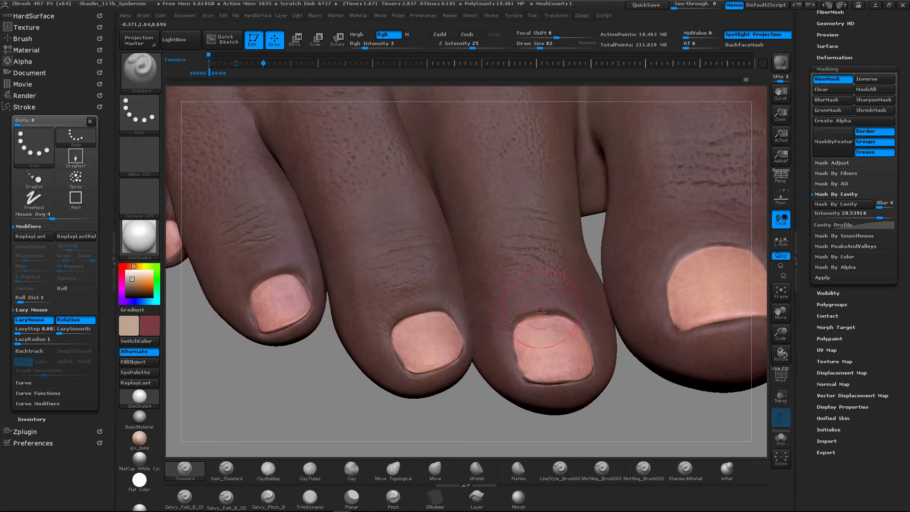
right_click_drag(541, 311, 449, 308, "alt")
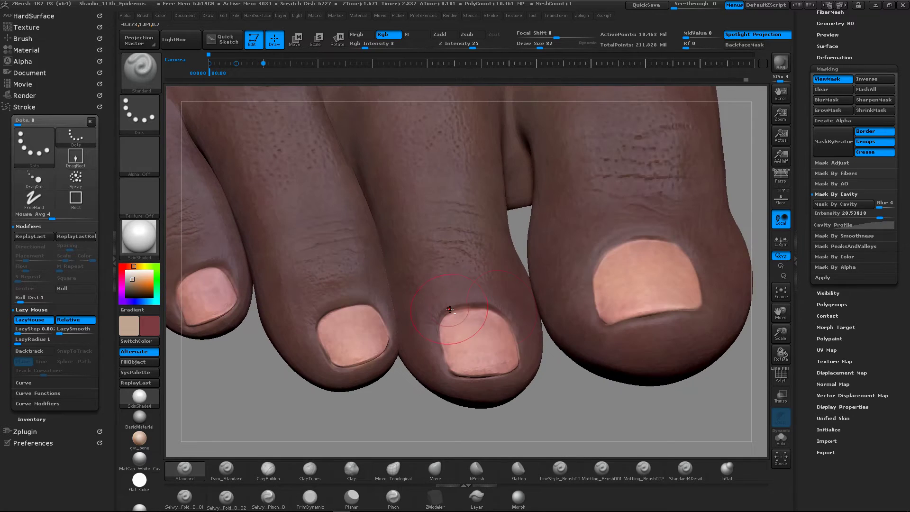
mouse_move(645, 301)
right_mouse_down("ctrl")
mouse_move(636, 288)
mouse_move(436, 247)
mouse_move(456, 308)
mouse_move(428, 237)
mouse_move(498, 286)
right_mouse_up("ctrl")
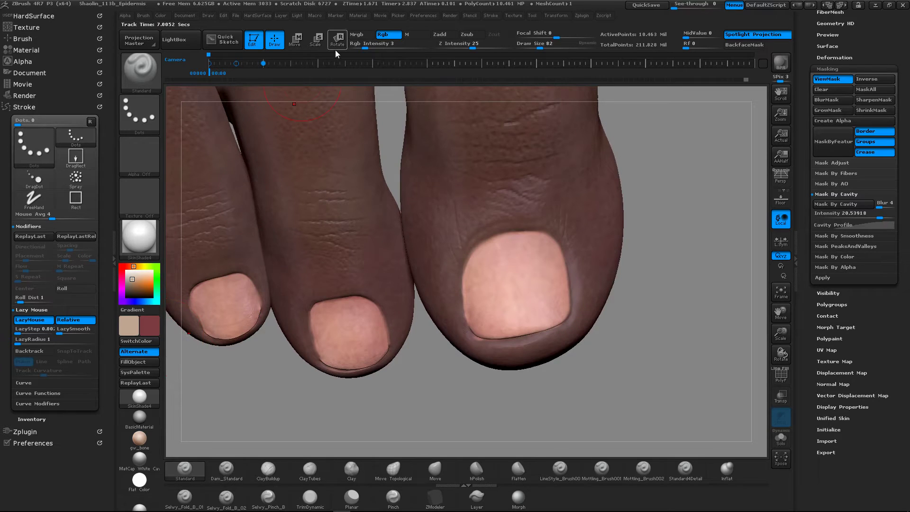
left_click(362, 44)
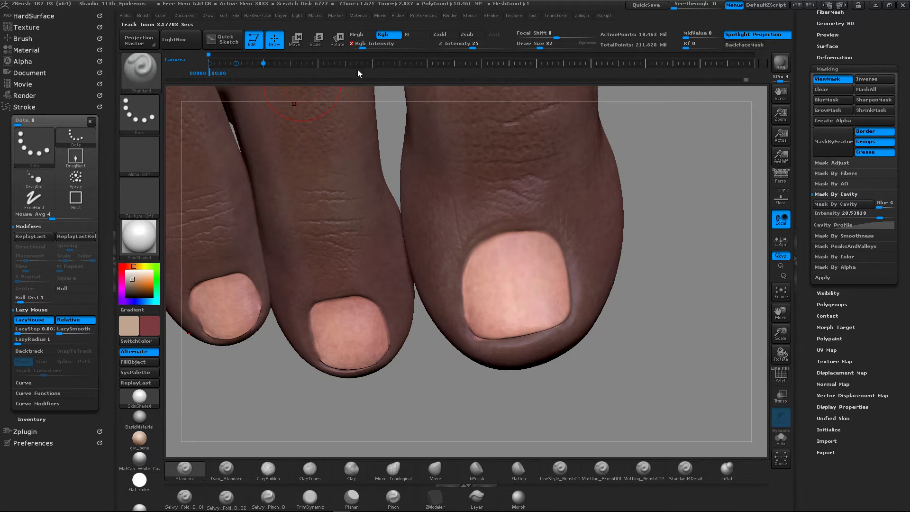
key("Return")
Step: Paint a soft purplish-pink tint over the big toenail's centre at draw size 53, and undo the last stroke
mouse_move(519, 308)
right_mouse_down("alt")
mouse_move(455, 301)
mouse_move(462, 280)
right_mouse_up("alt")
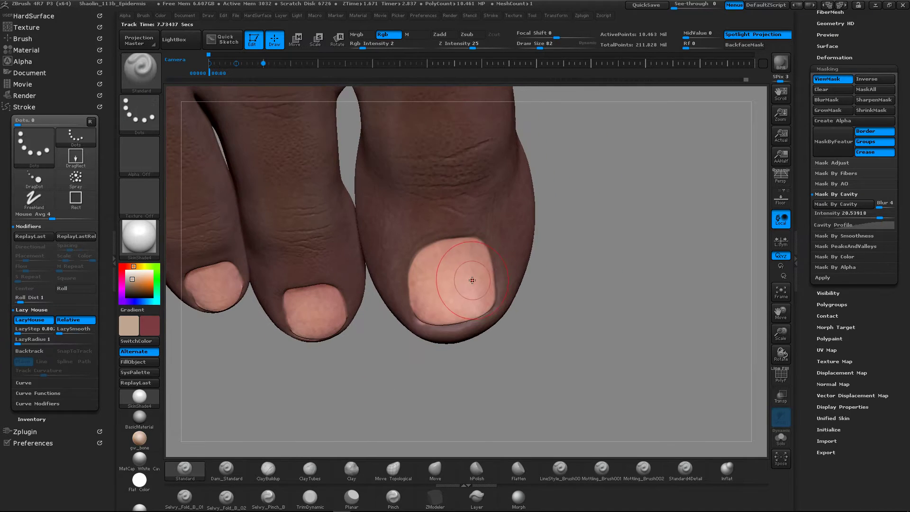
key("space")
left_click_drag(469, 283, 465, 283)
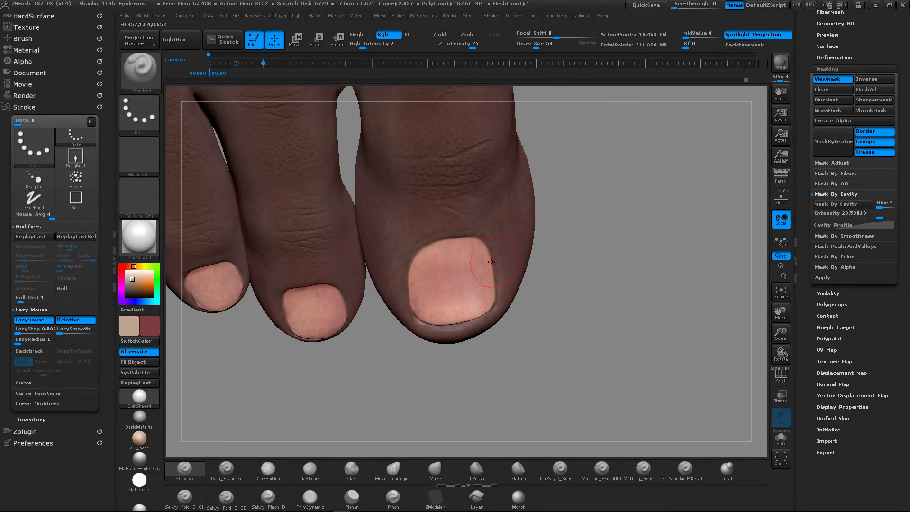
mouse_move(452, 256)
left_mouse_down()
mouse_move(450, 283)
mouse_move(465, 300)
mouse_move(493, 277)
left_mouse_up()
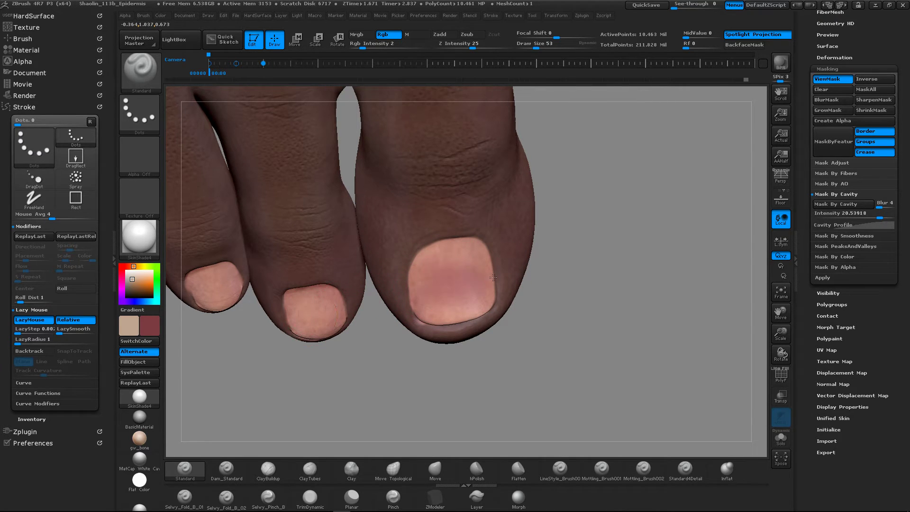
key("ctrl")
key("ctrl+z")
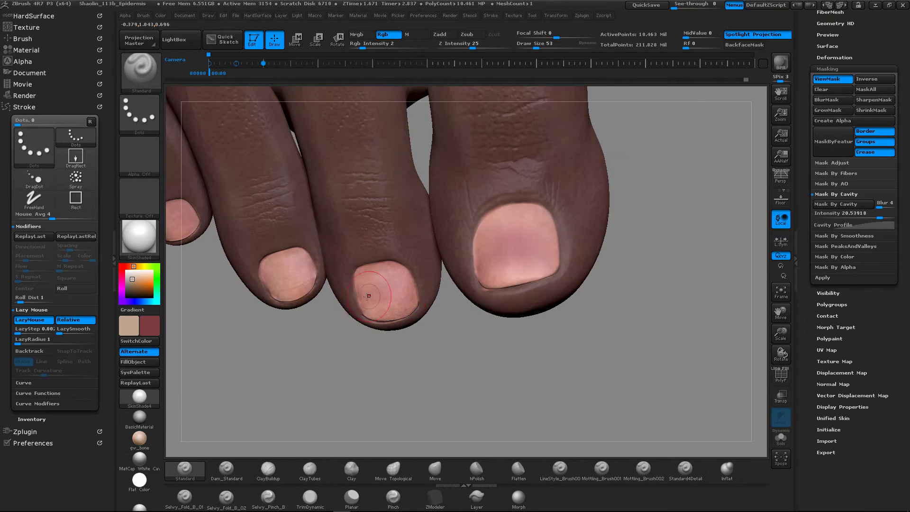
Step: Paint subtle pink variation on the nails of the smaller toes, reducing the draw size to 32 for the smallest one
left_click_drag(384, 293, 393, 282)
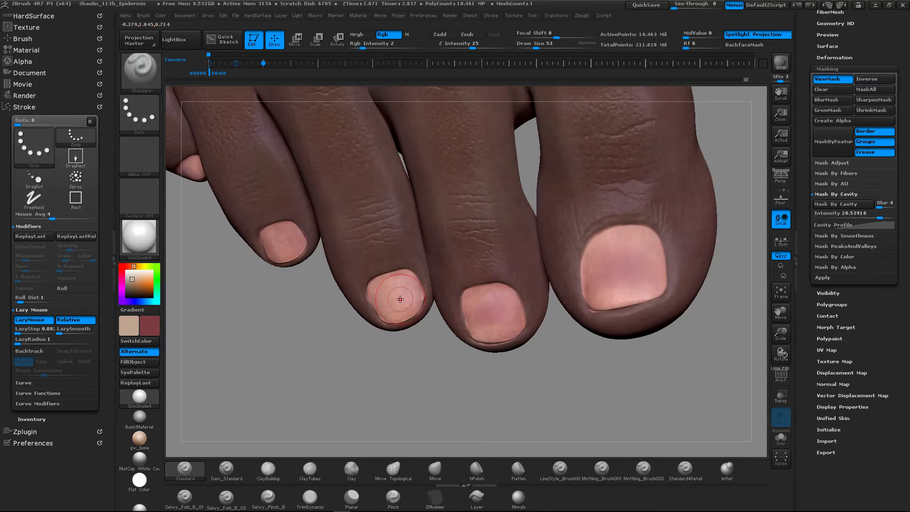
right_click_drag(400, 299, 393, 294)
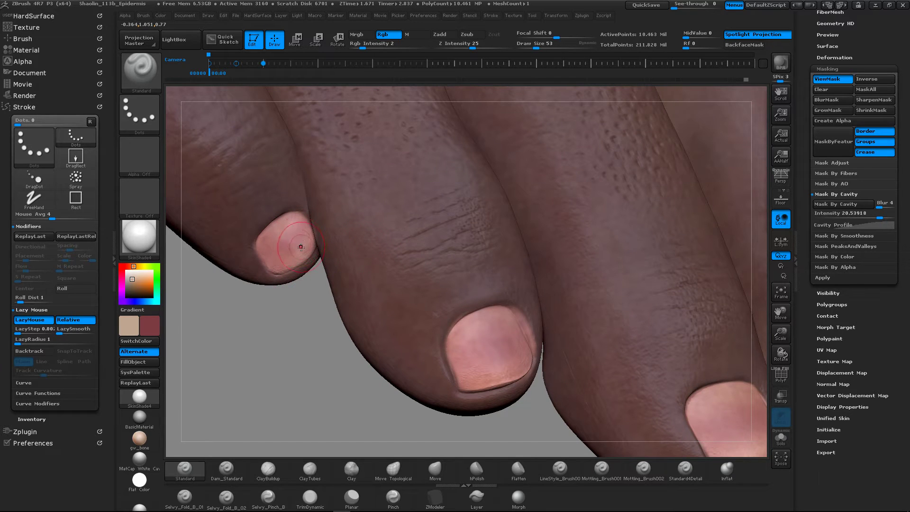
key("space")
key("ctrl")
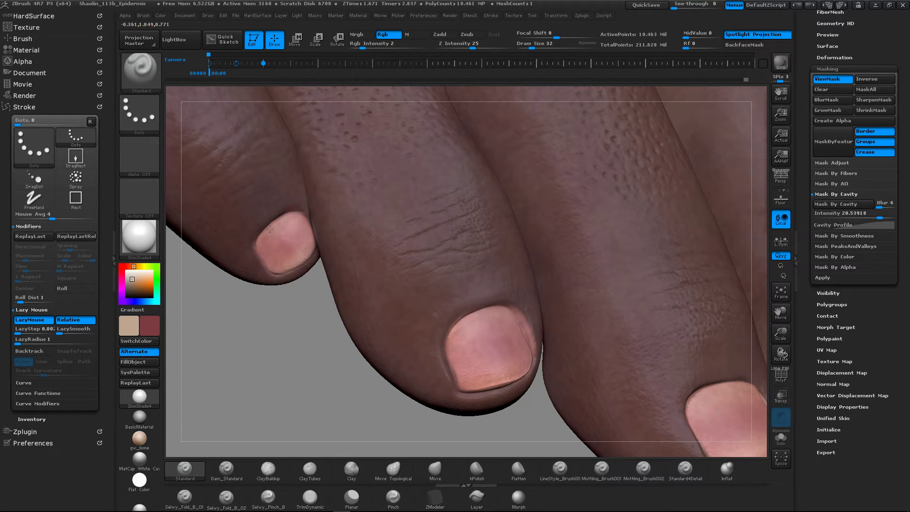
right_click_drag(247, 236, 316, 260)
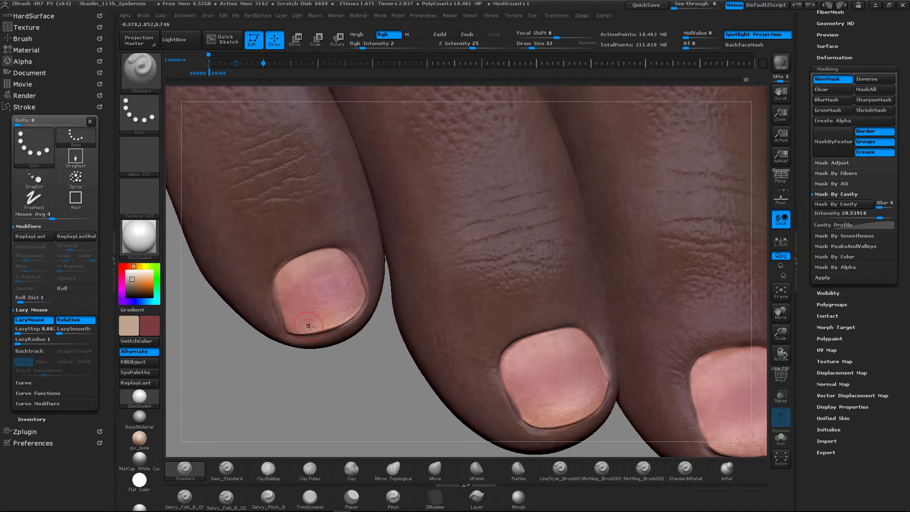
Step: Choose a lighter beige paint colour and brush it along the cuticle edge of the third toe's nail
left_click(129, 324)
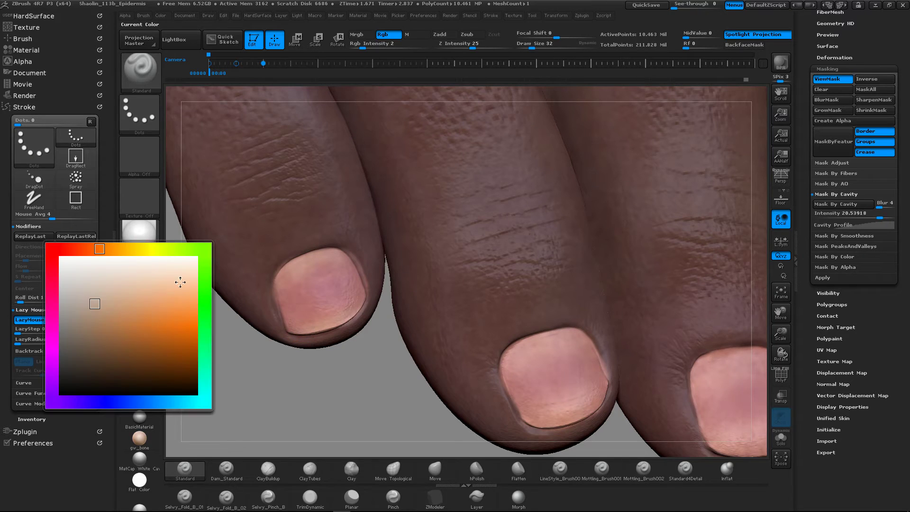
left_click(96, 290)
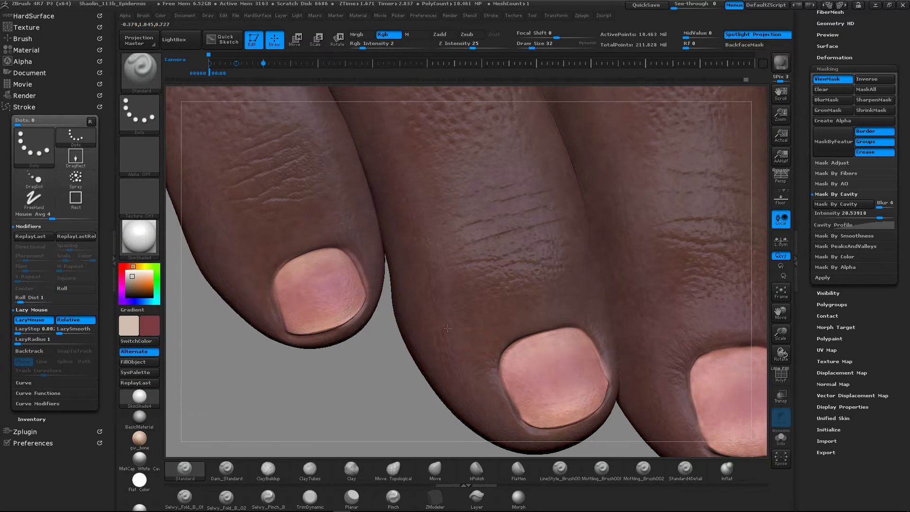
right_click_drag(526, 349, 390, 293, "alt")
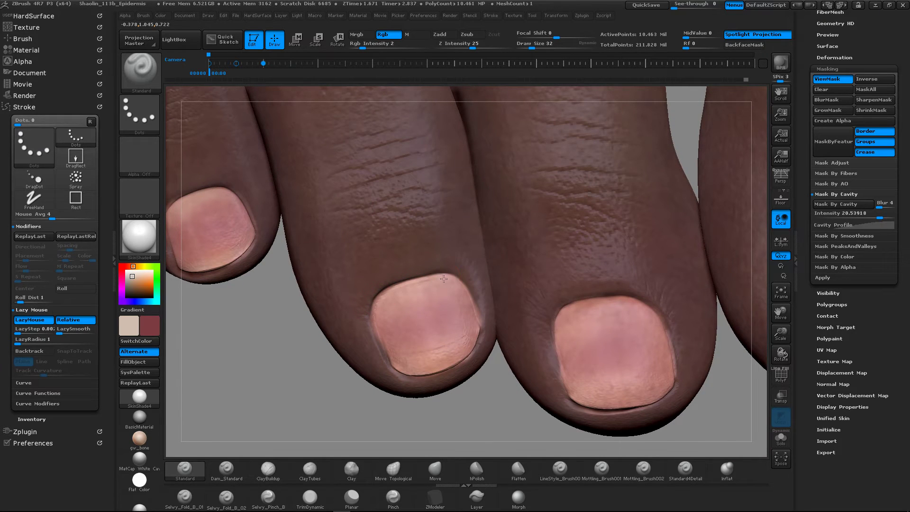
left_click_drag(386, 306, 432, 286)
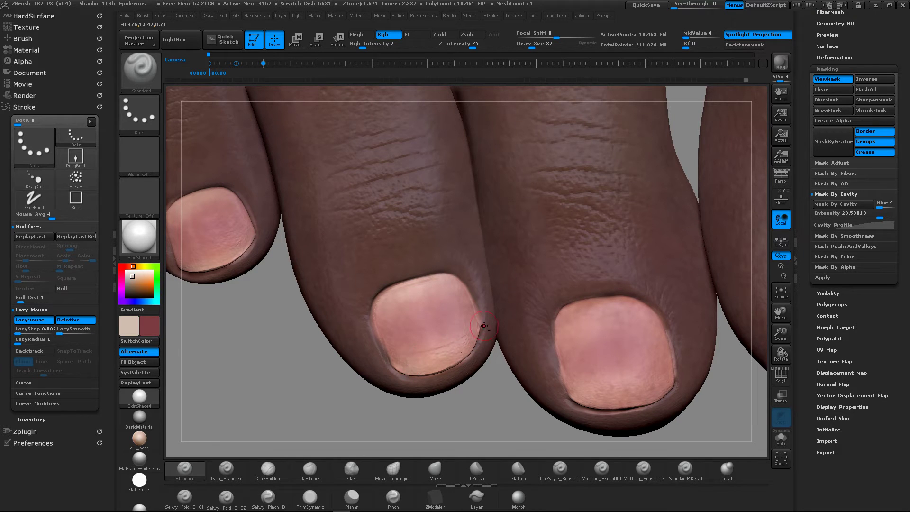
Step: Brush the lighter beige along the cuticle edge and free tip of the second toe's nail
right_click_drag(450, 363, 291, 315, "alt")
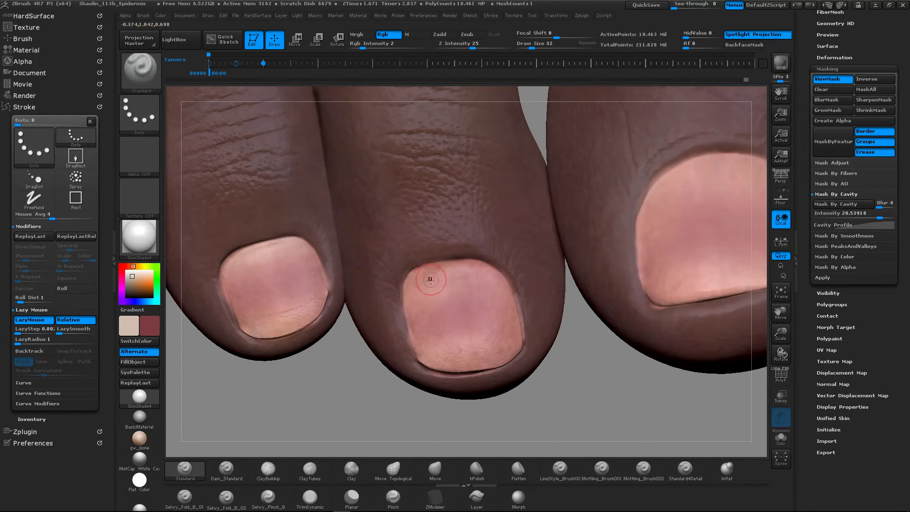
left_click_drag(407, 280, 465, 263)
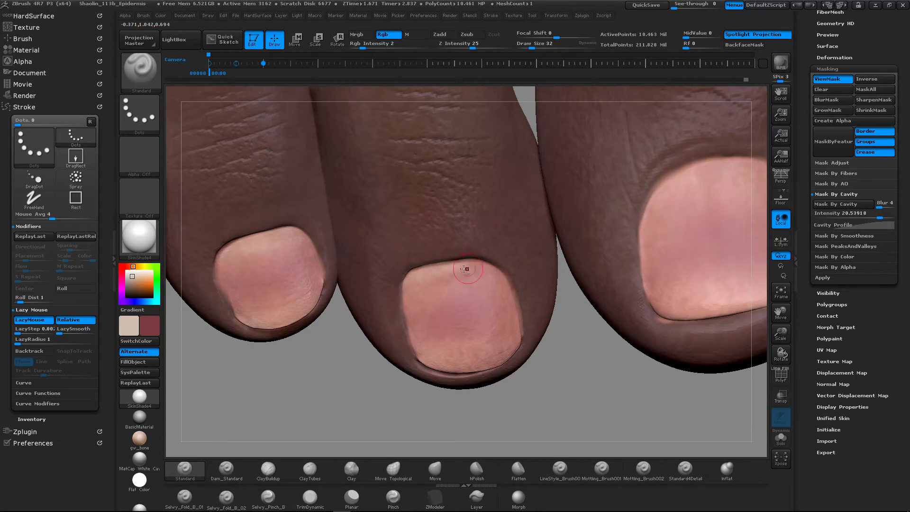
left_click_drag(466, 269, 535, 284)
mouse_move(508, 286)
right_mouse_down("alt")
mouse_move(475, 283)
mouse_move(493, 276)
right_mouse_up("alt")
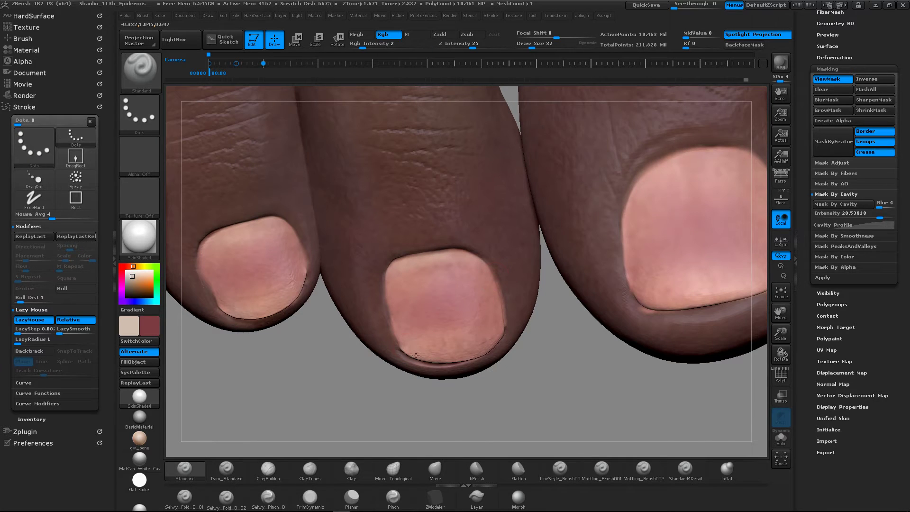
mouse_move(415, 356)
left_mouse_down()
mouse_move(496, 338)
mouse_move(457, 356)
left_mouse_up()
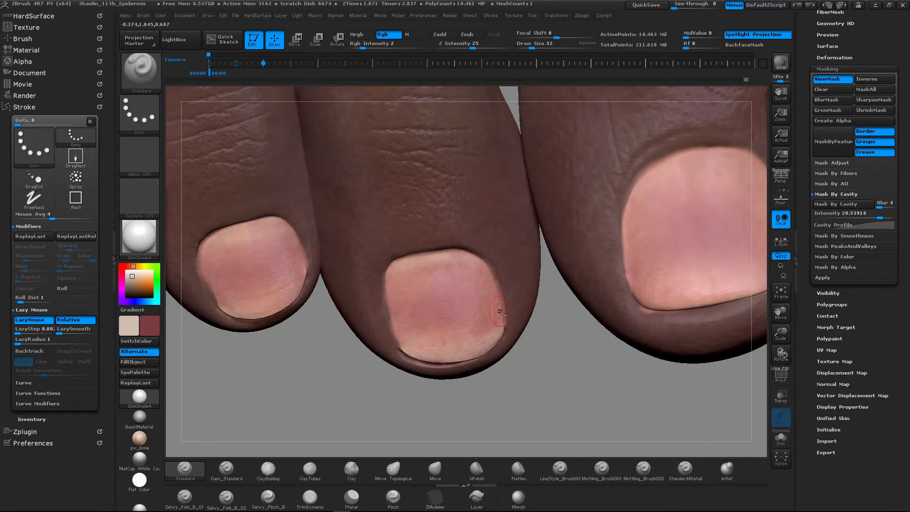
right_click_drag(478, 267, 449, 273, "ctrl")
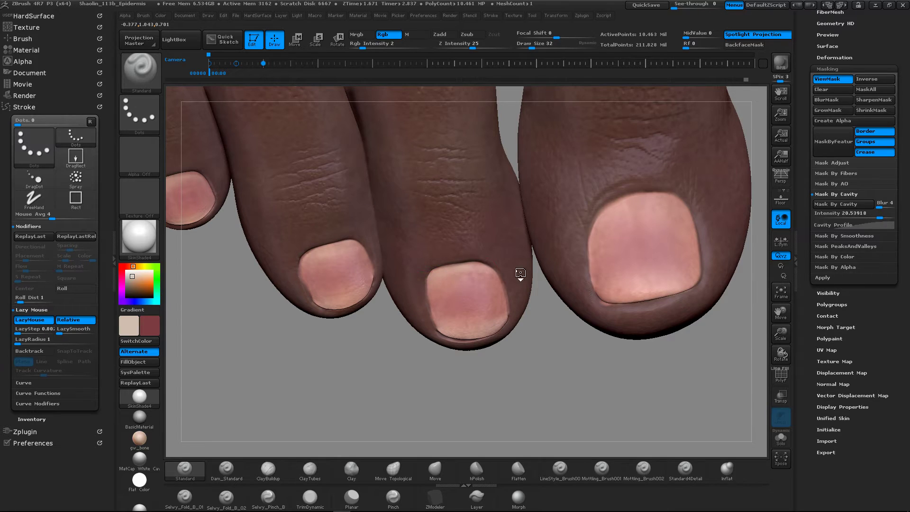
Step: Brush the lighter beige around the edges of the big toe's nail, using draw sizes 78 and 30
right_click_drag(649, 229, 474, 244, "alt")
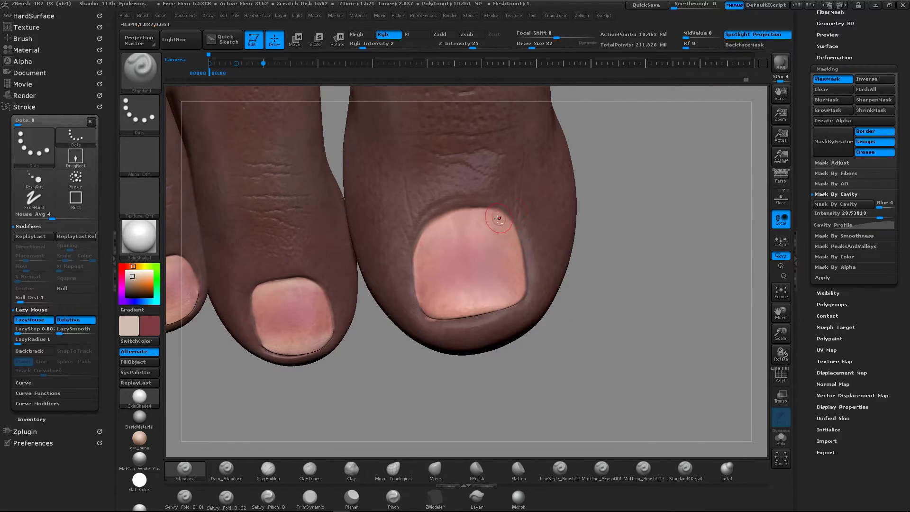
key("space")
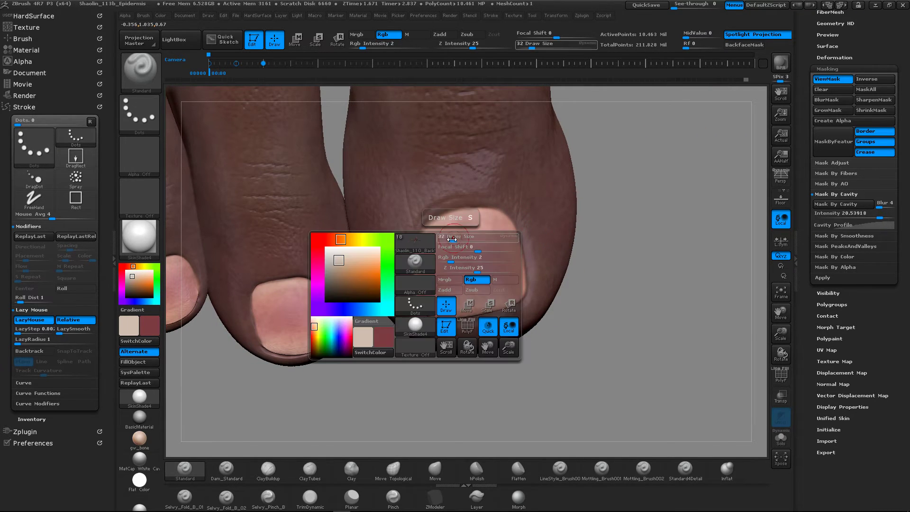
left_click_drag(460, 237, 462, 237)
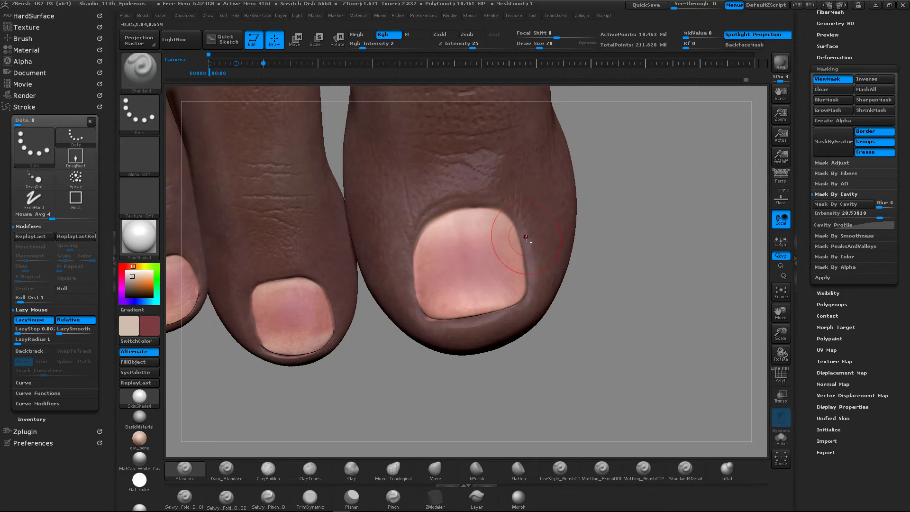
key("space")
left_click_drag(494, 285, 524, 302)
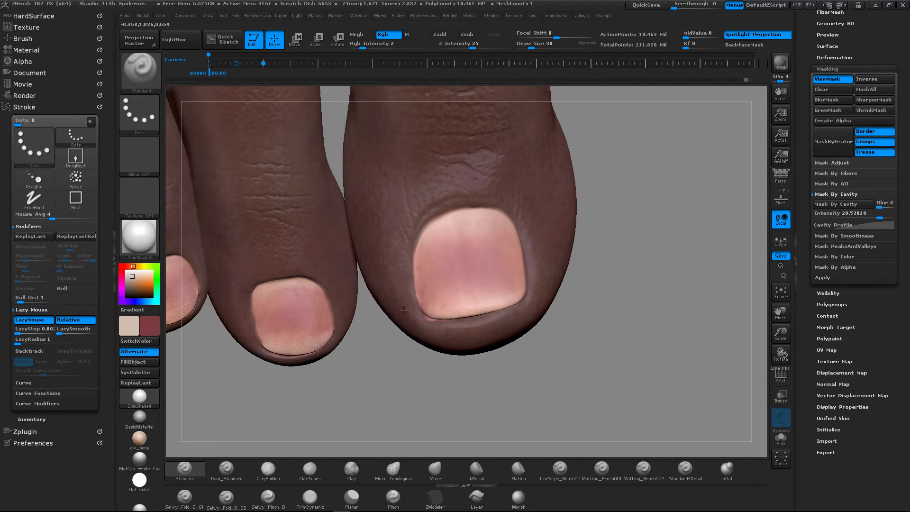
Step: Hide the mask display to examine the nail colours against the unshaded skin, and show the mask again
right_click_drag(591, 272, 609, 255, "ctrl")
left_click_drag(604, 258, 571, 276, "ctrl")
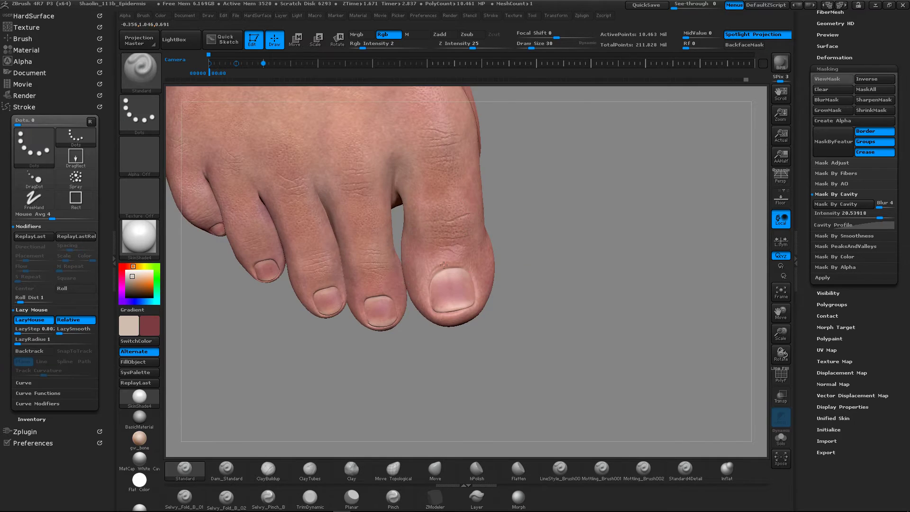
mouse_move(462, 291)
right_mouse_down("alt")
mouse_move(584, 283)
mouse_move(537, 283)
mouse_move(551, 277)
right_mouse_up("alt")
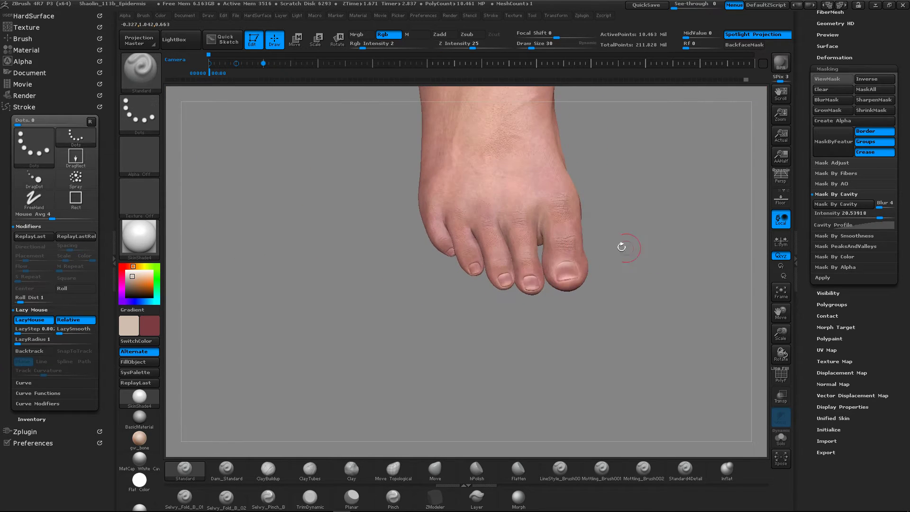
right_click_drag(625, 246, 530, 236, "alt")
right_click_drag(492, 263, 586, 246, "ctrl")
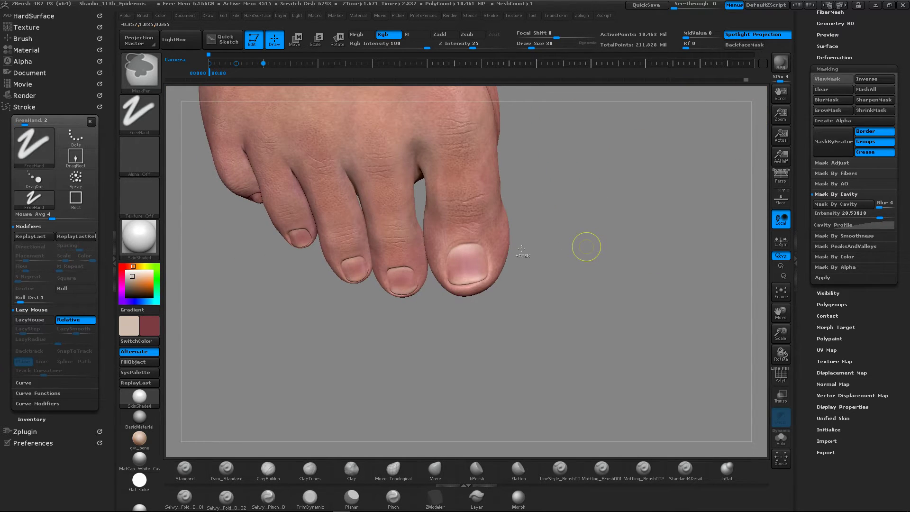
key("ctrl+h")
mouse_move(441, 263)
right_mouse_down("ctrl")
mouse_move(520, 249)
mouse_move(536, 237)
right_mouse_up("ctrl")
mouse_move(597, 248)
right_mouse_down("ctrl")
mouse_move(498, 258)
mouse_move(517, 272)
mouse_move(538, 264)
mouse_move(493, 247)
right_mouse_up("ctrl")
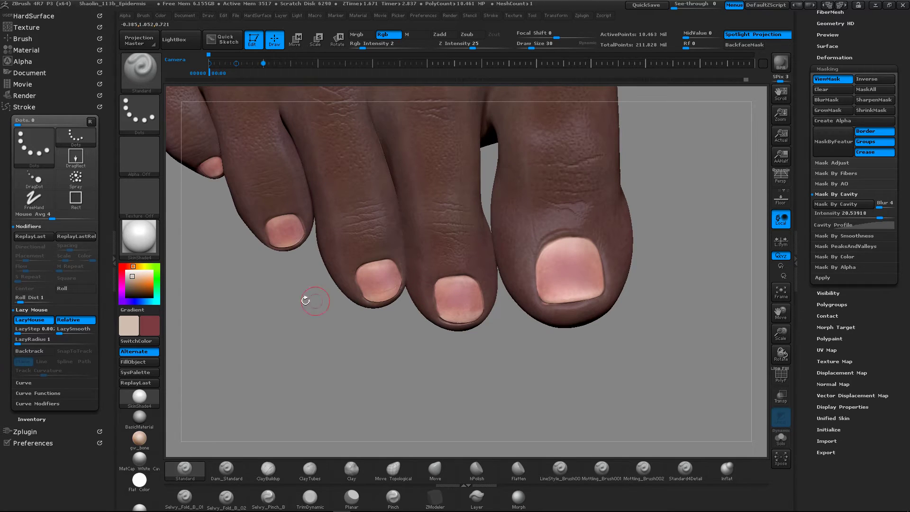
Step: Choose a slightly paler beige paint colour and brush it over the big toe's nail edges
left_click(132, 330)
right_click_drag(507, 257, 387, 270, "alt")
mouse_move(444, 261)
left_mouse_down()
mouse_move(455, 258)
mouse_move(435, 258)
mouse_move(453, 257)
left_mouse_up()
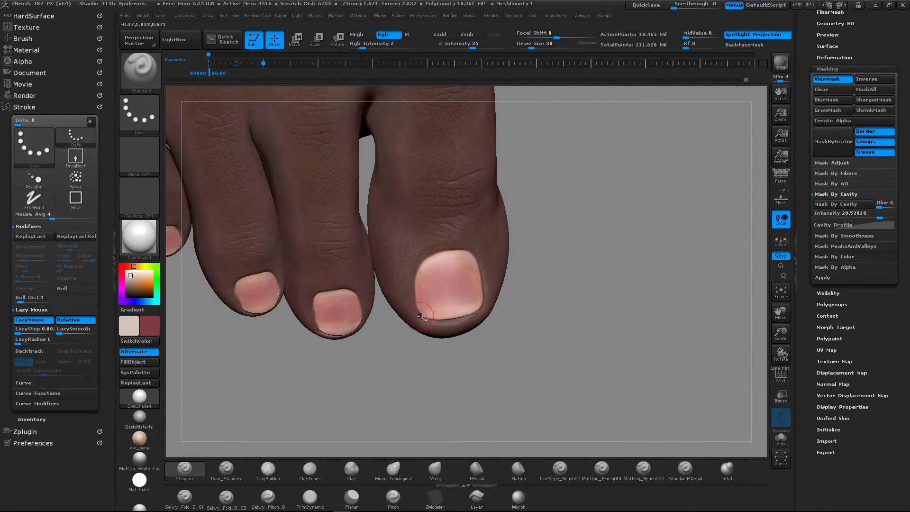
right_click_drag(295, 289, 404, 277, "alt")
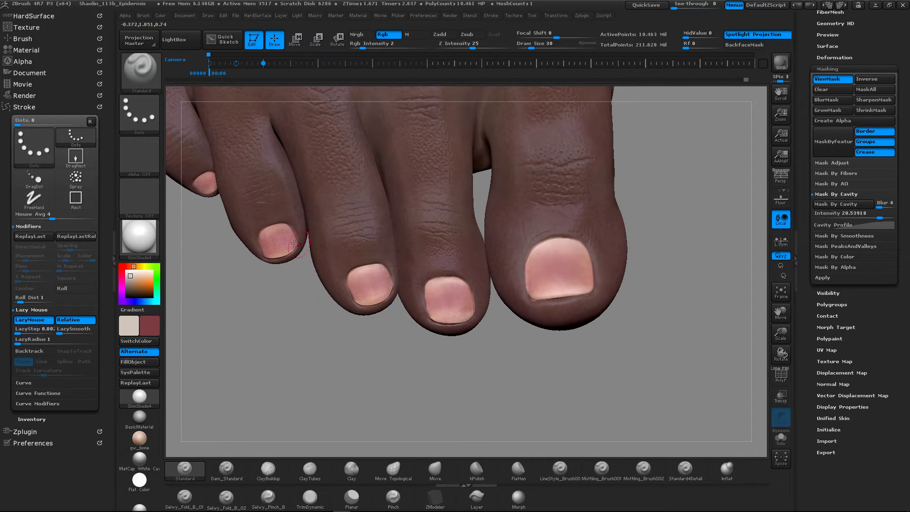
Step: Brush pale beige highlights along the cuticles and tips of the fourth and third toes' nails
right_click_drag(287, 203, 339, 223, "alt")
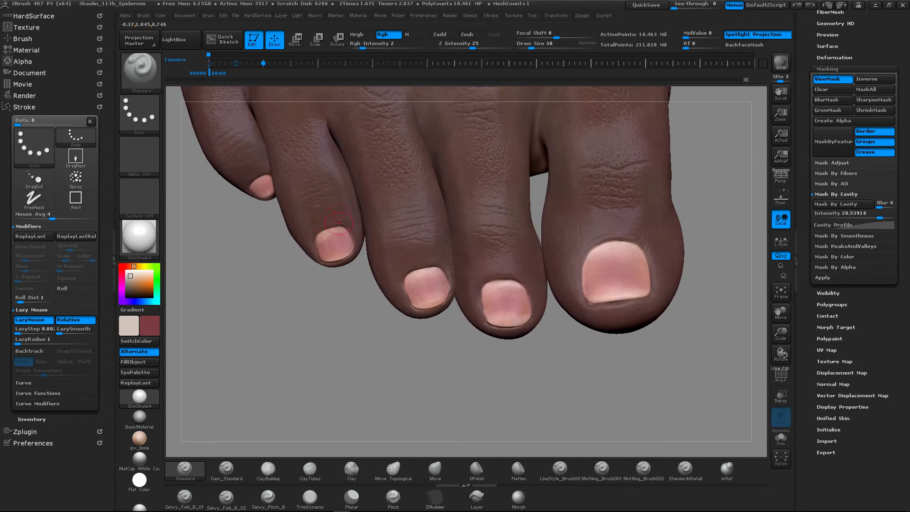
right_click_drag(246, 191, 320, 272)
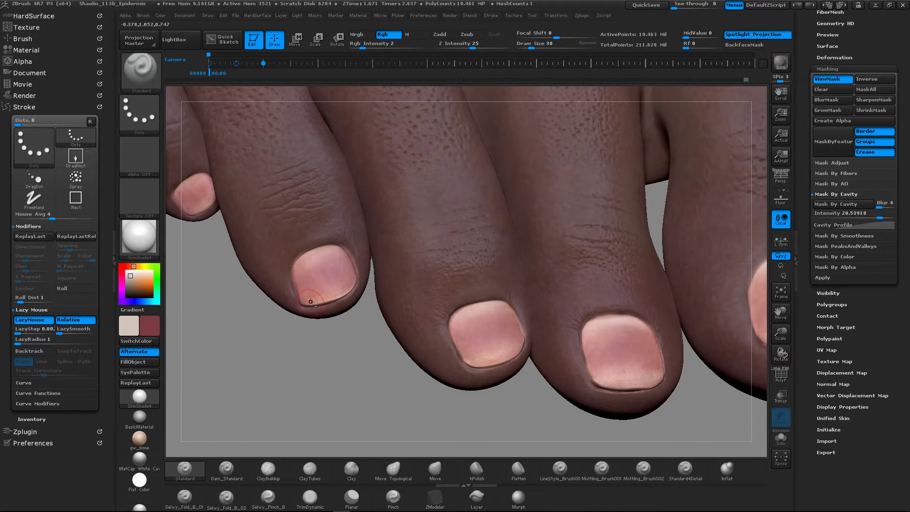
right_click_drag(314, 259, 292, 241, "alt")
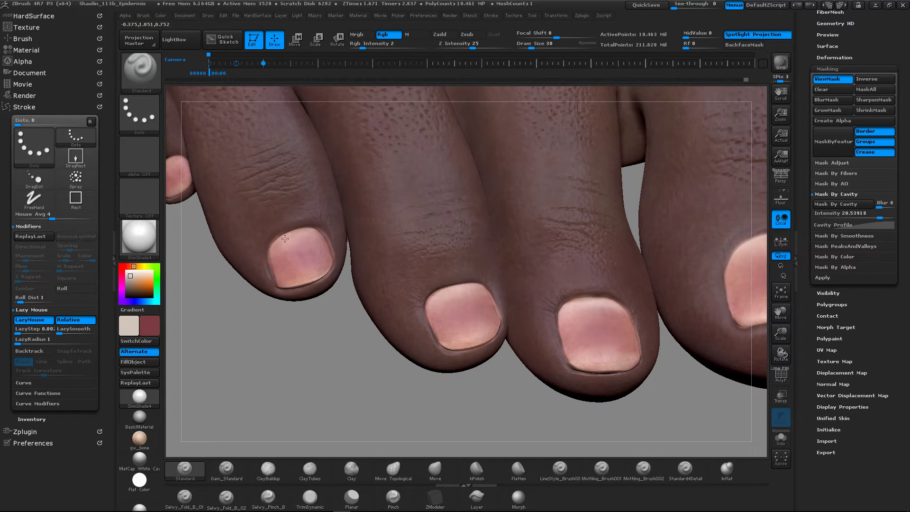
right_click_drag(491, 284, 438, 341)
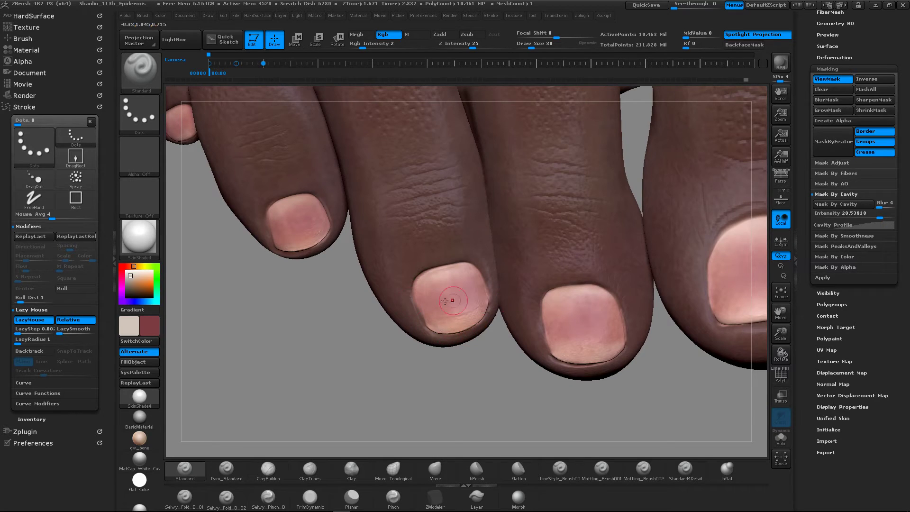
right_click_drag(470, 250, 416, 315)
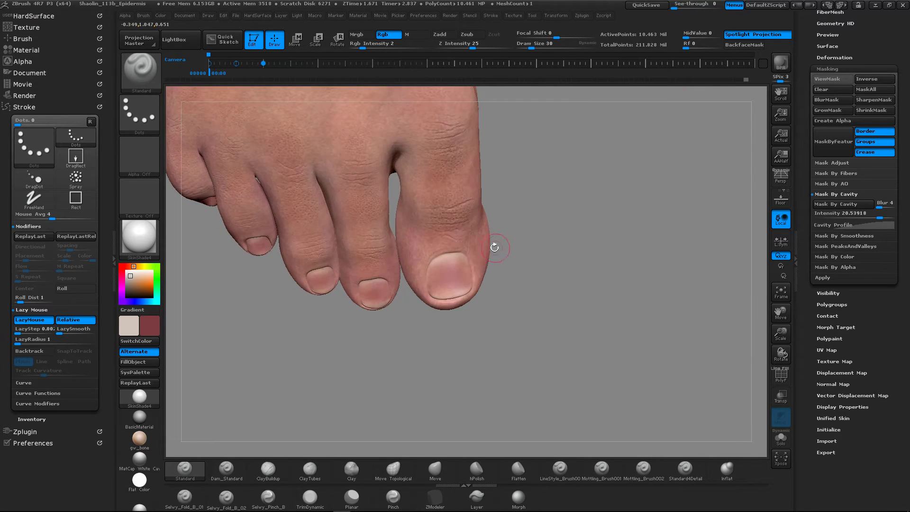
Step: Switch to the LineStyle brush at draw size 24 and trace a fine pale line around the big toenail's border
left_click_drag(495, 247, 551, 242, "alt")
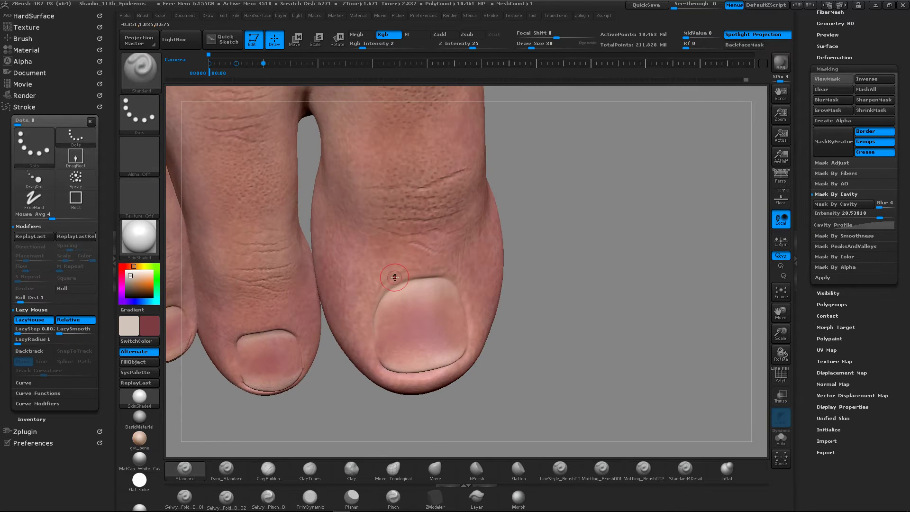
left_click_drag(427, 287, 397, 255, "alt")
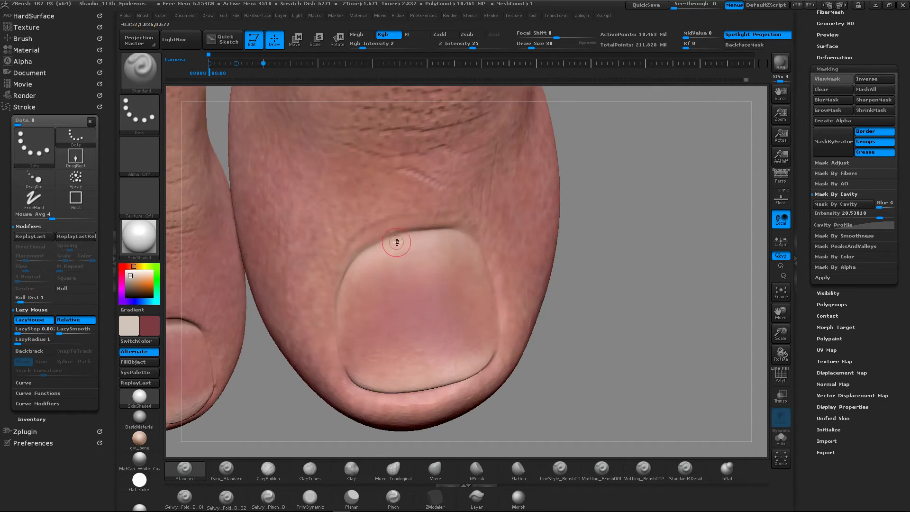
key("space")
left_click(566, 470)
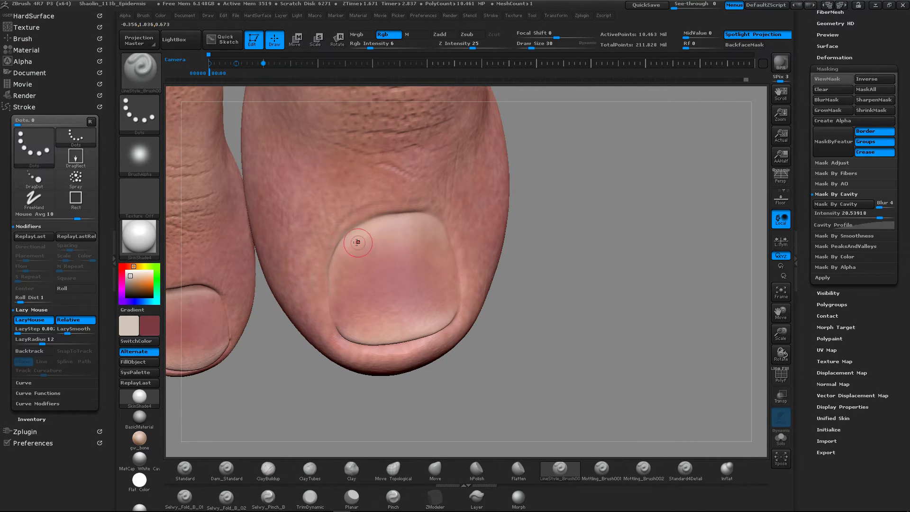
key("space")
left_click_drag(360, 247, 346, 246)
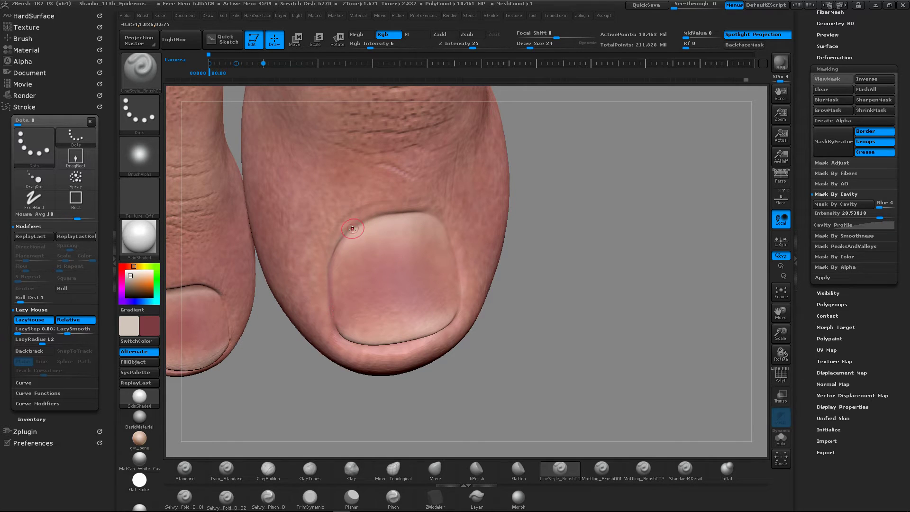
Step: Trace fine pale lines around the cuticle and free edge of the other foot's big toenail
right_click_drag(413, 211, 500, 210)
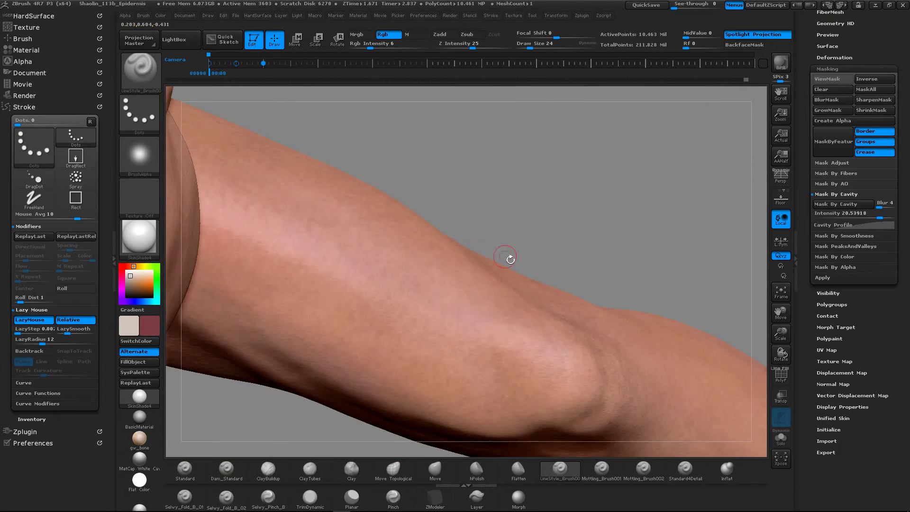
left_click_drag(509, 258, 262, 153, "alt")
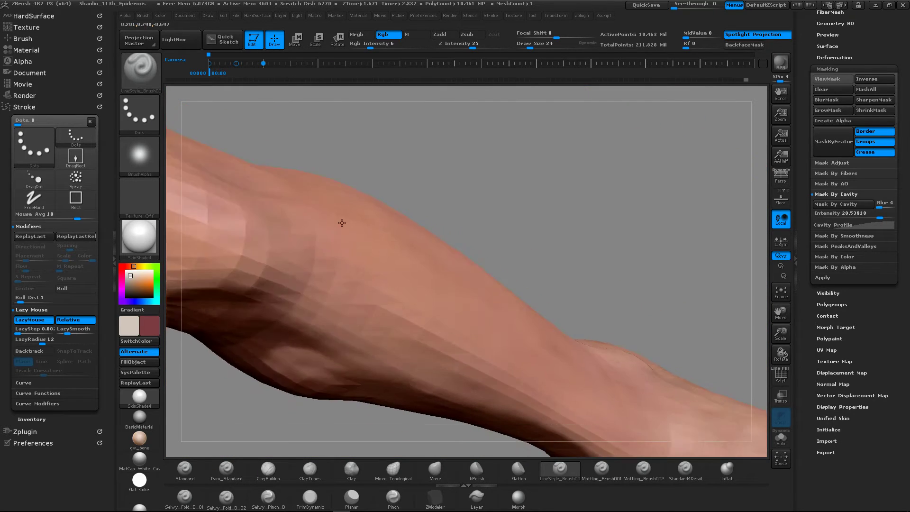
left_click_drag(582, 293, 406, 169, "alt")
left_click_drag(521, 331, 521, 241, "alt")
left_click_drag(462, 189, 509, 233)
mouse_move(508, 234)
right_mouse_down()
mouse_move(466, 223)
mouse_move(455, 208)
mouse_move(467, 274)
mouse_move(473, 258)
mouse_move(474, 303)
mouse_move(404, 276)
mouse_move(285, 341)
right_mouse_up()
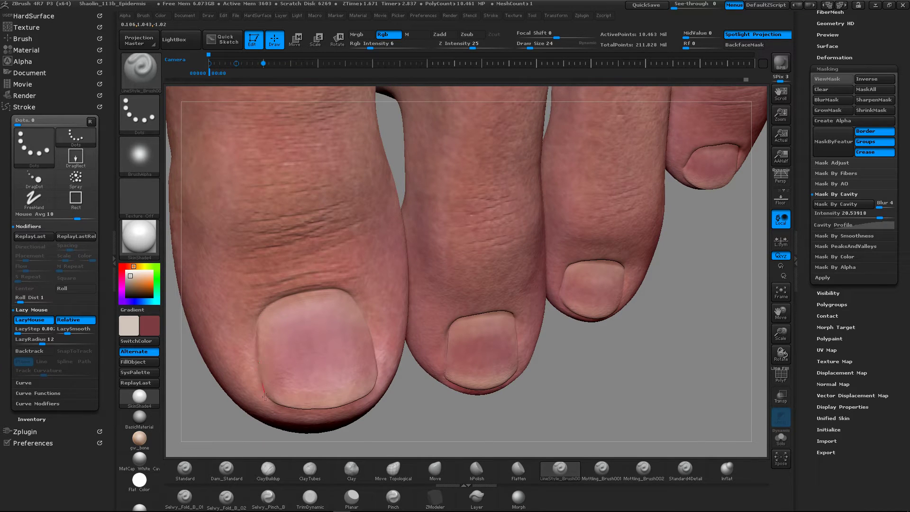
right_click_drag(268, 318, 270, 293)
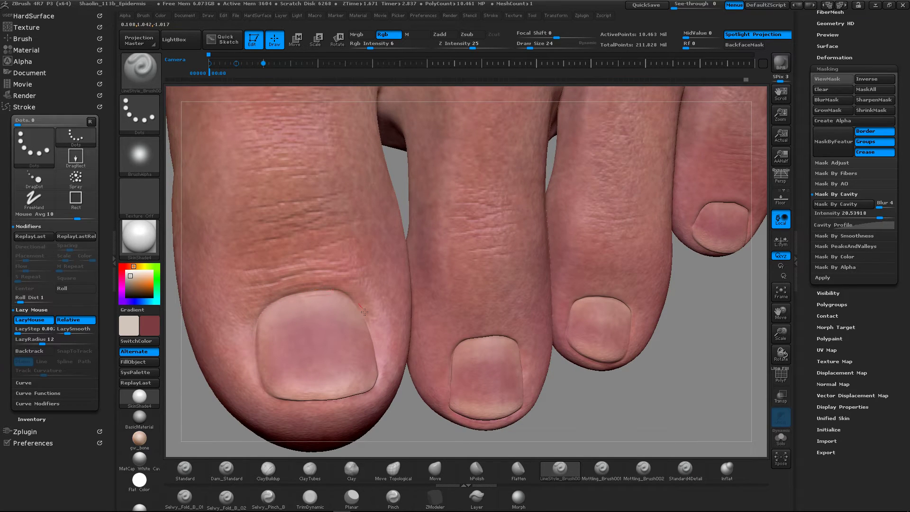
right_click_drag(364, 311, 342, 268)
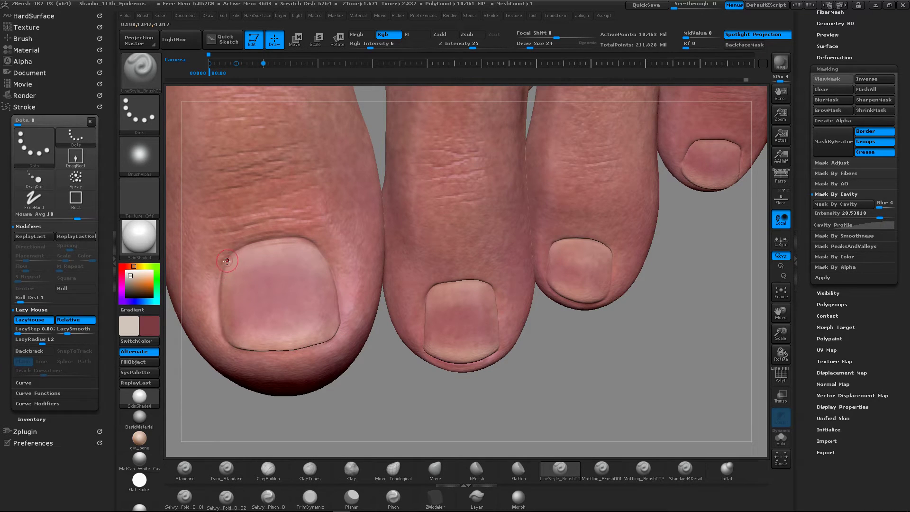
mouse_move(262, 326)
right_mouse_down("alt")
mouse_move(263, 226)
mouse_move(265, 238)
right_mouse_up("alt")
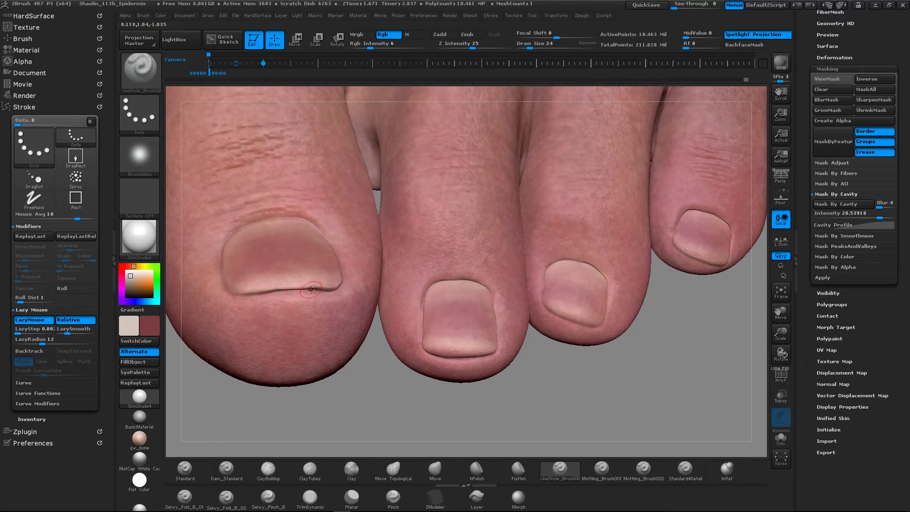
Step: Trace fine pale lines along the sides and free edge of that foot's second toenail
mouse_move(430, 262)
right_mouse_down("ctrl")
mouse_move(428, 204)
mouse_move(443, 246)
mouse_move(382, 229)
mouse_move(375, 274)
right_mouse_up("ctrl")
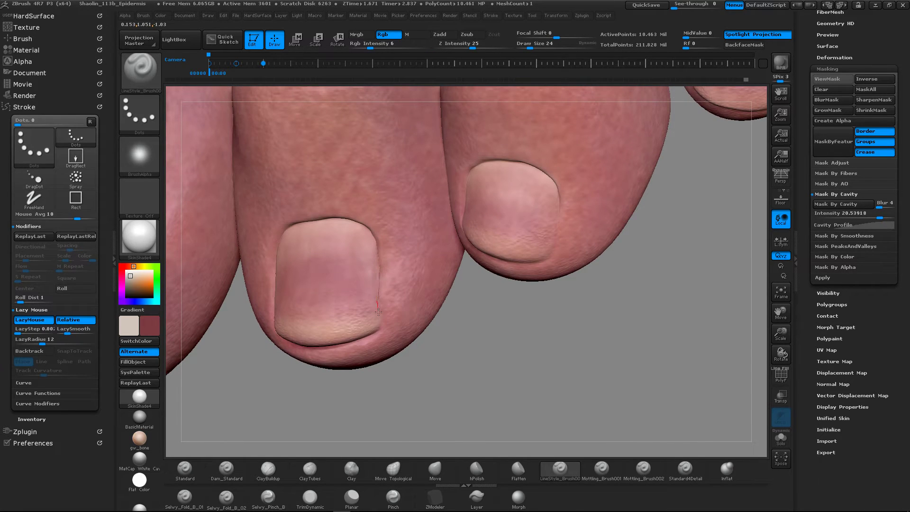
key("ctrl")
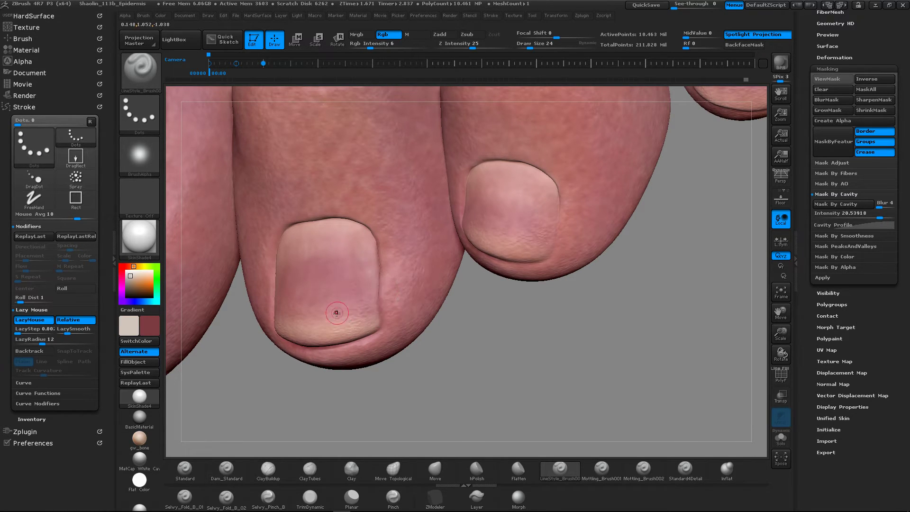
right_click_drag(335, 312, 375, 327)
left_click_drag(253, 266, 255, 269)
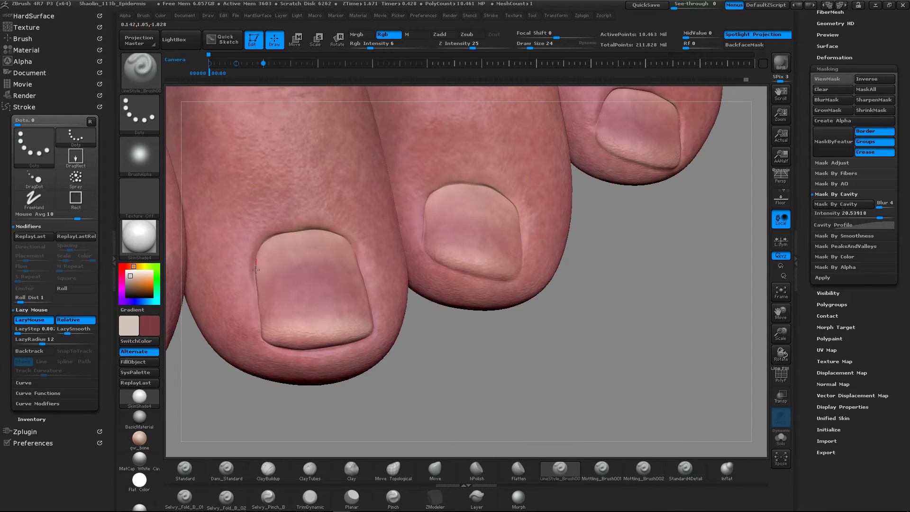
left_click_drag(264, 349, 255, 274)
mouse_move(304, 334)
right_mouse_down()
mouse_move(313, 311)
mouse_move(296, 247)
mouse_move(271, 306)
right_mouse_up()
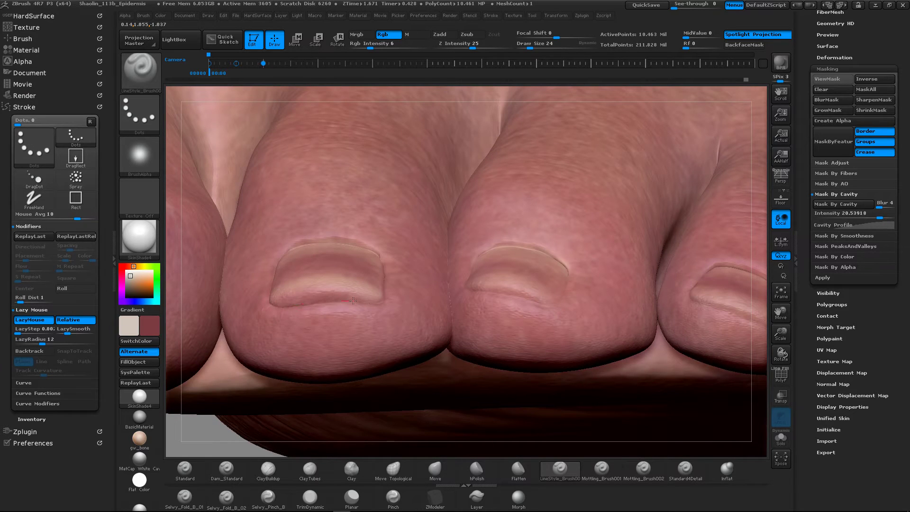
left_click_drag(397, 291, 277, 303)
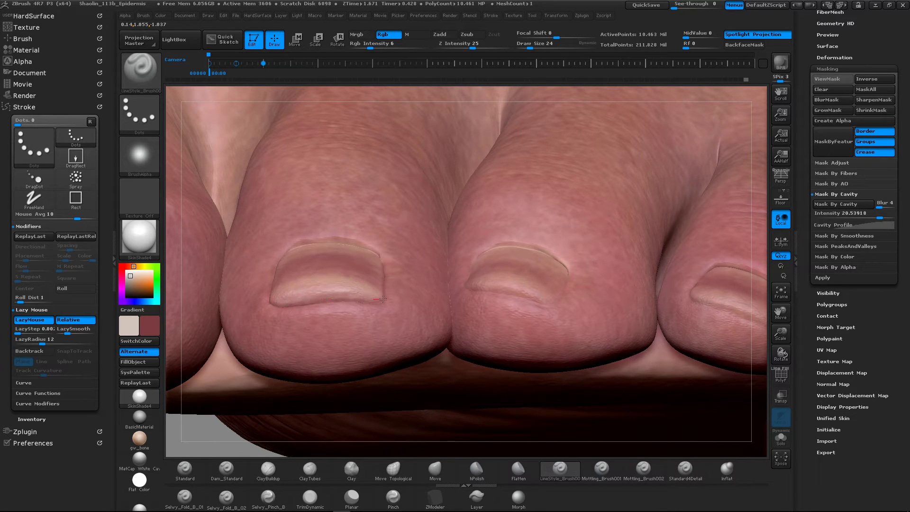
Step: Extend the fine pale line along the second toenail's outer corner and free edge
left_click_drag(383, 299, 379, 291)
right_click_drag(318, 280, 323, 332)
mouse_move(287, 280)
left_mouse_down()
mouse_move(308, 282)
mouse_move(279, 279)
mouse_move(353, 273)
mouse_move(389, 282)
left_mouse_up()
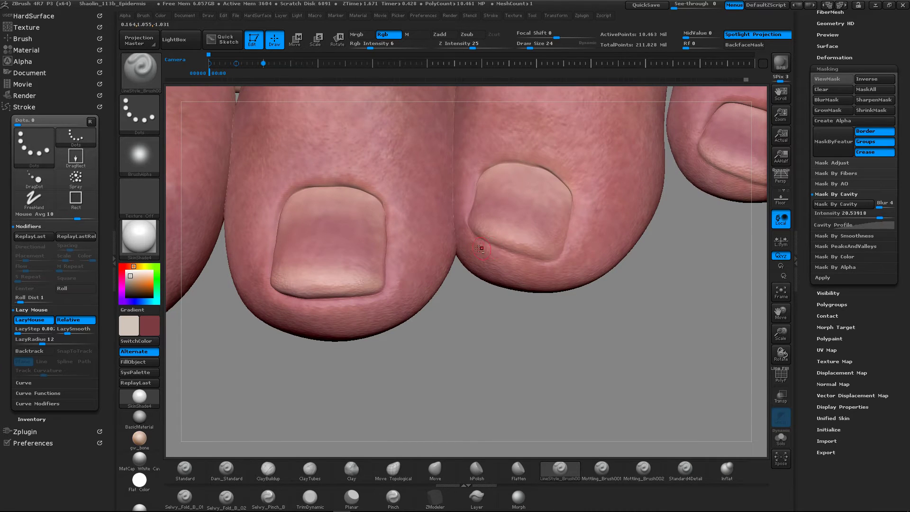
Step: Trace fine pale lines around the cuticle, side and free edge of the same foot's third toenail
right_click_drag(480, 247, 392, 255, "alt")
right_click_drag(390, 312, 392, 256)
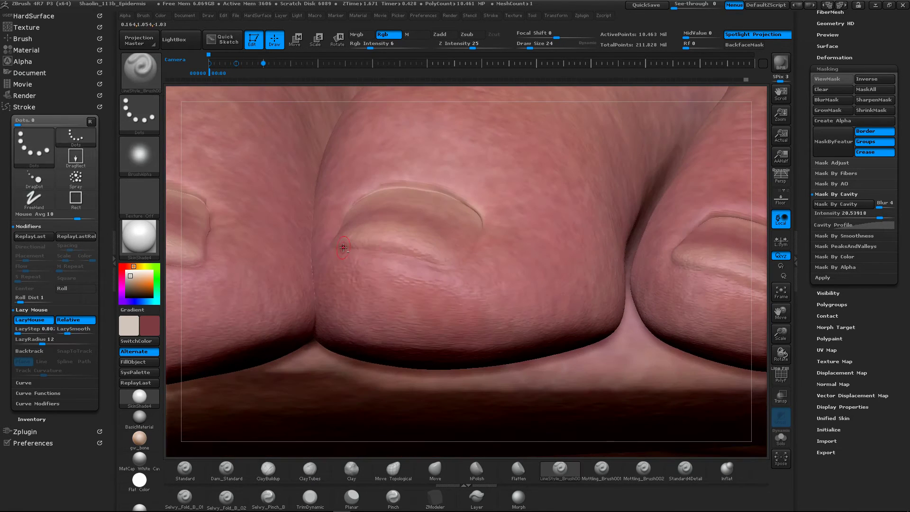
right_click_drag(384, 240, 469, 217)
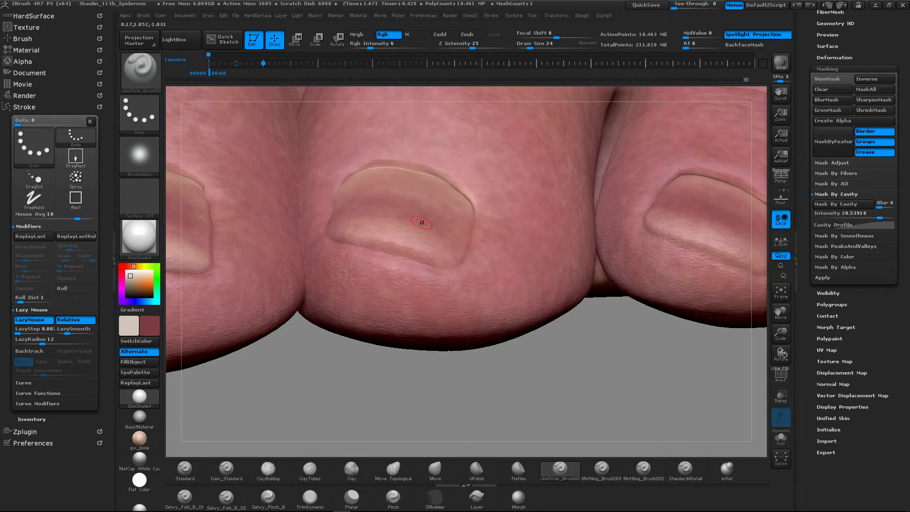
right_click_drag(412, 210, 334, 143)
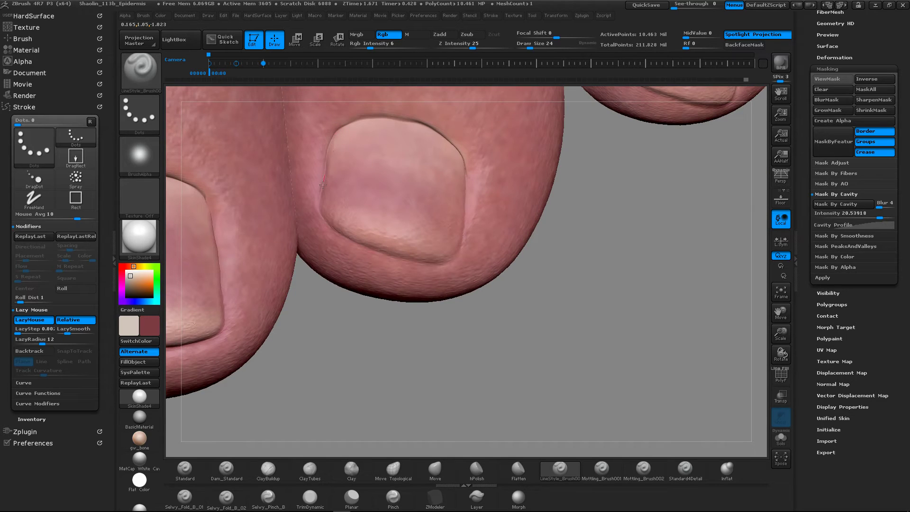
left_click_drag(336, 140, 323, 171)
right_click_drag(379, 242, 339, 242)
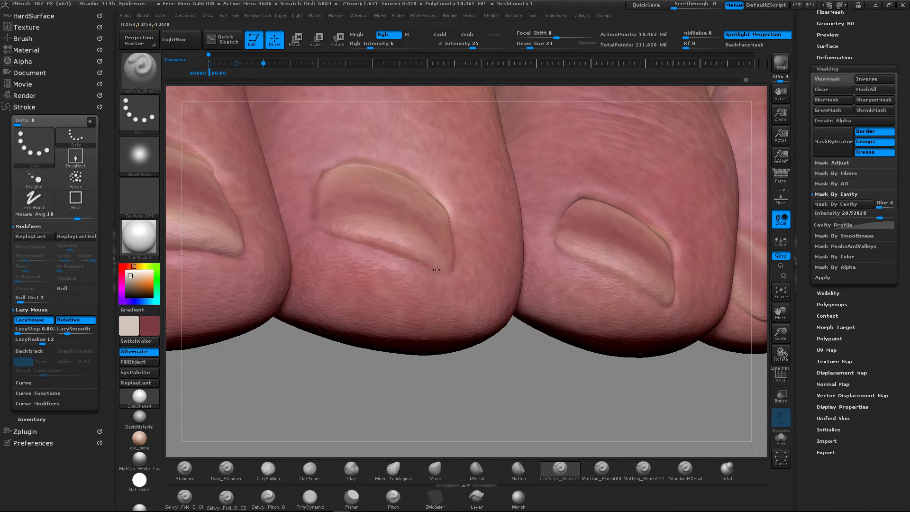
left_click_drag(362, 244, 345, 239)
Step: Trace fine pale lines around the cuticle, sides and free edge of the fourth toenail
mouse_move(563, 229)
right_mouse_down("alt")
mouse_move(408, 194)
mouse_move(421, 170)
right_mouse_up("alt")
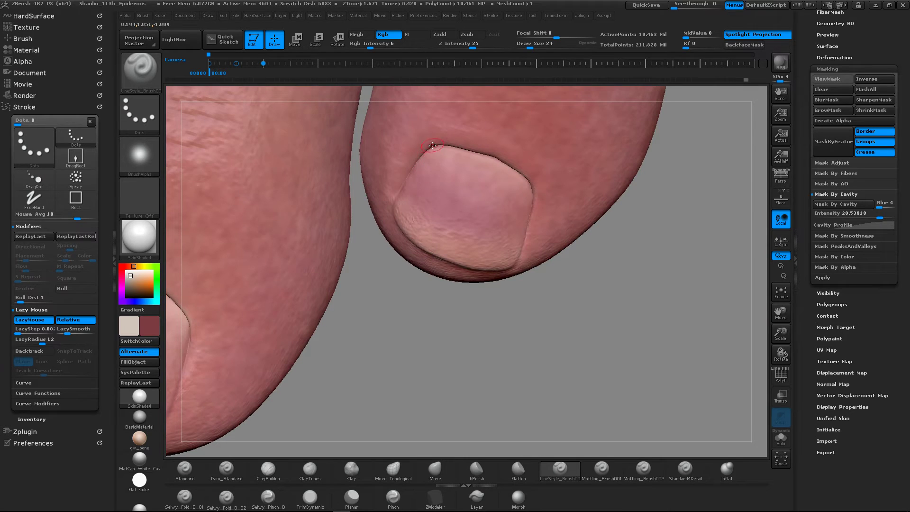
right_click_drag(402, 228, 404, 245)
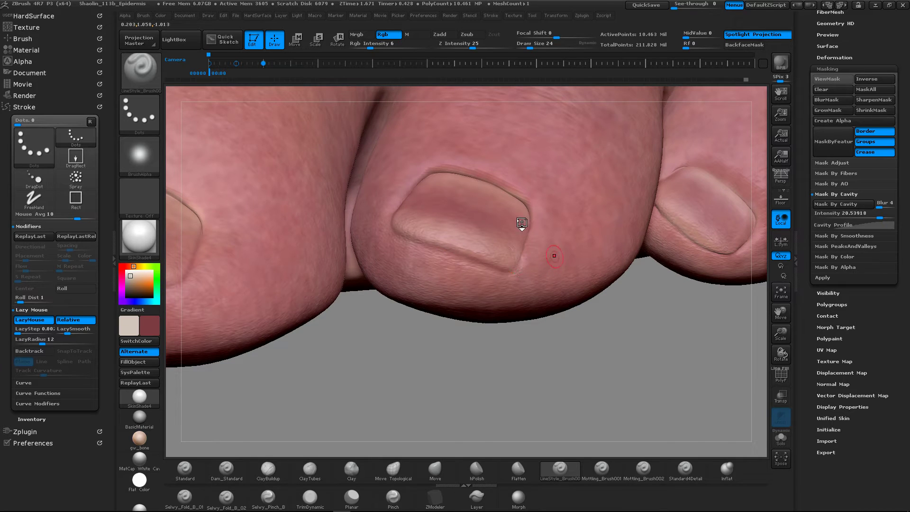
mouse_move(522, 223)
right_mouse_down()
mouse_move(470, 228)
mouse_move(523, 233)
right_mouse_up()
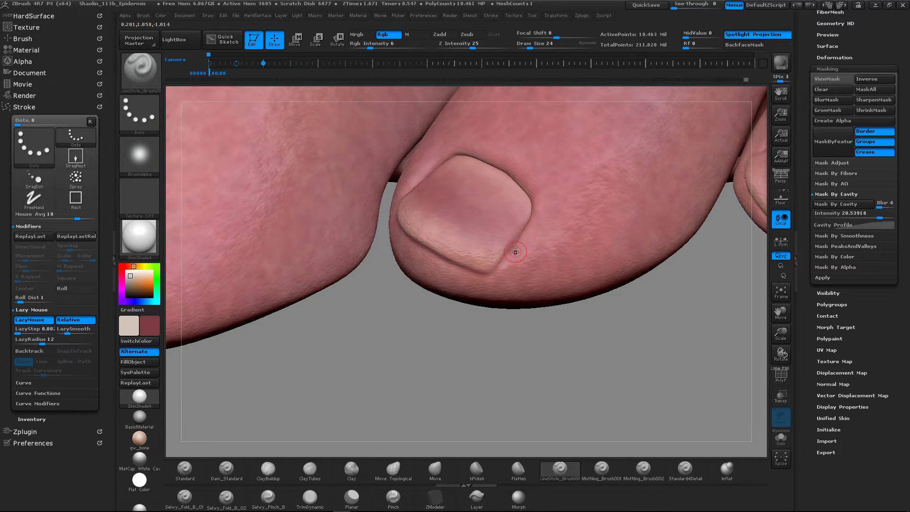
Step: Trace fine pale lines around the little toenail's cuticle and along its free edge
right_click_drag(637, 236, 450, 170)
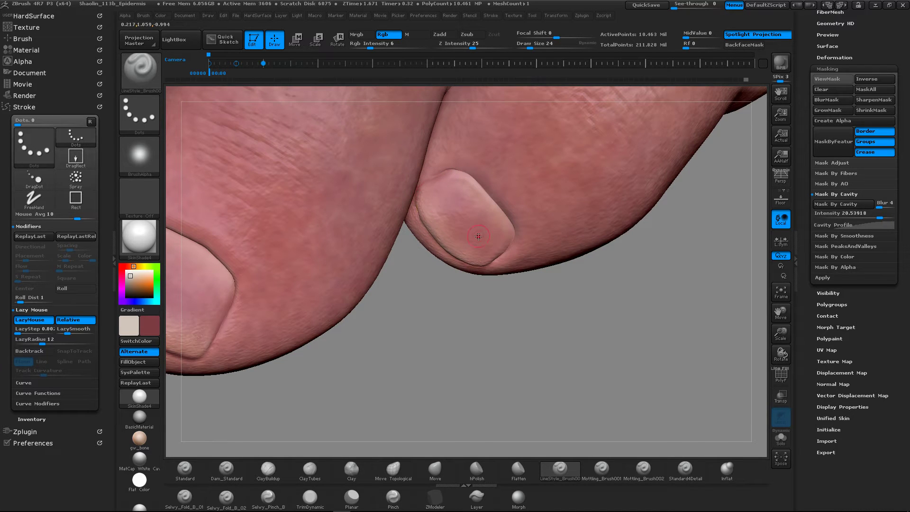
key("ctrl")
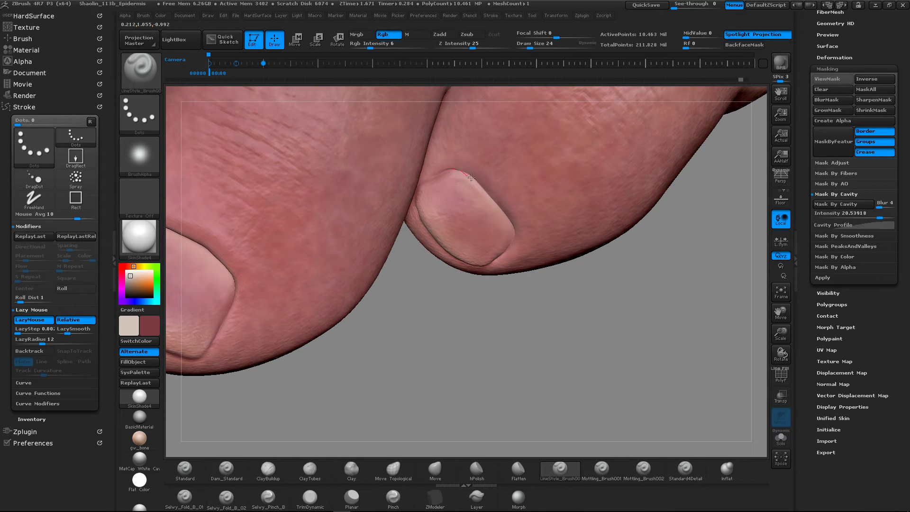
right_click_drag(443, 207, 461, 252)
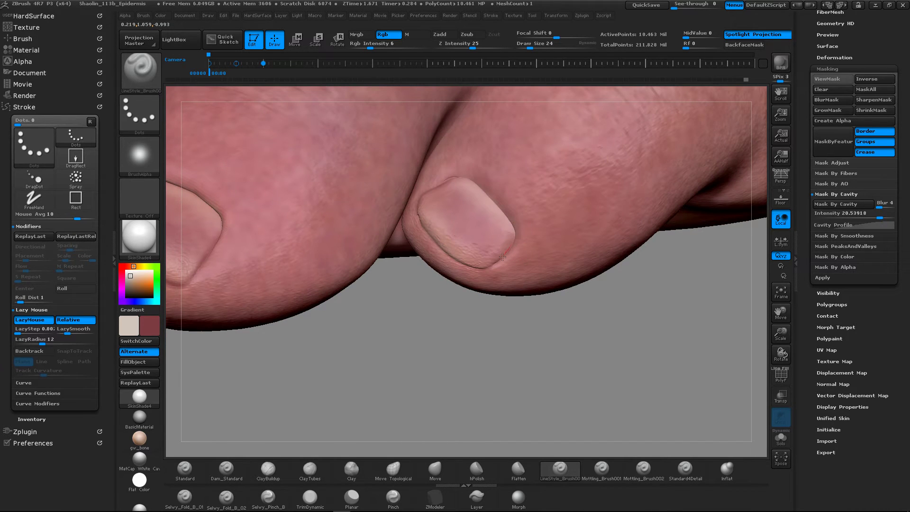
mouse_move(433, 213)
right_mouse_down()
mouse_move(434, 166)
mouse_move(436, 189)
right_mouse_up()
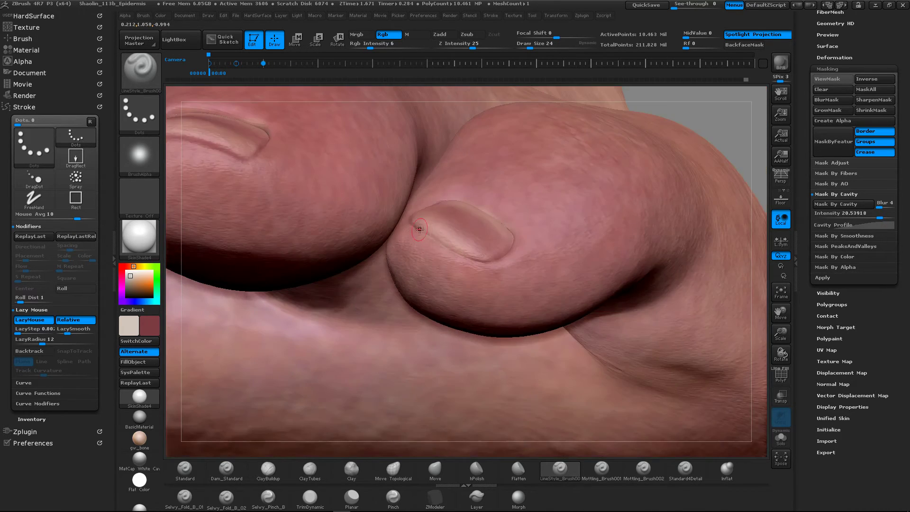
left_click_drag(418, 226, 449, 246)
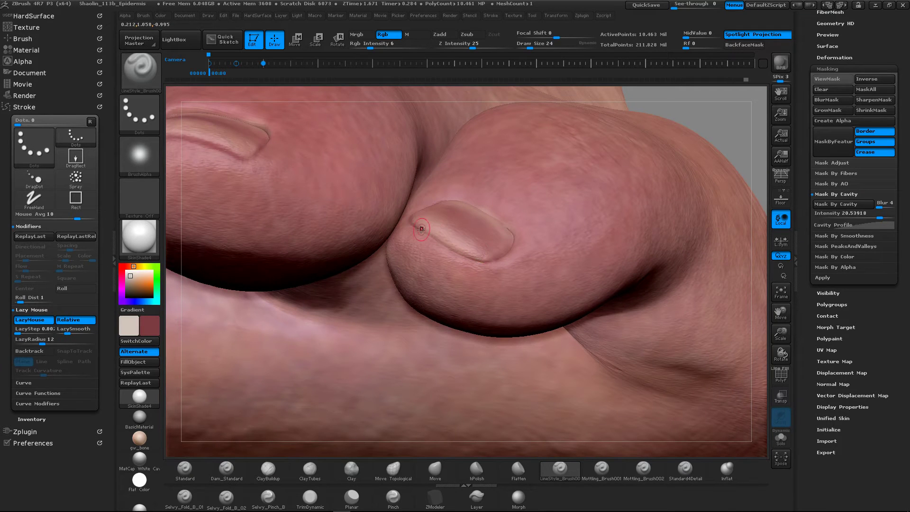
Step: Examine the painted toenails from several angles and distances, then the foot and figure as a whole
mouse_move(575, 244)
right_mouse_down("ctrl")
mouse_move(525, 180)
mouse_move(446, 288)
mouse_move(414, 203)
mouse_move(438, 147)
mouse_move(447, 206)
mouse_move(528, 248)
right_mouse_up("ctrl")
right_click_drag(382, 252, 421, 291, "ctrl")
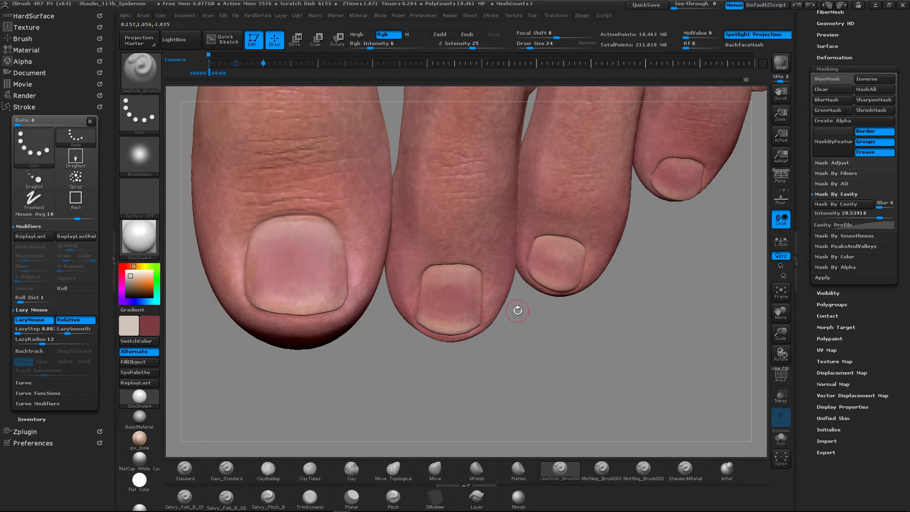
right_click_drag(598, 284, 460, 202, "ctrl")
right_click_drag(581, 258, 529, 356, "alt")
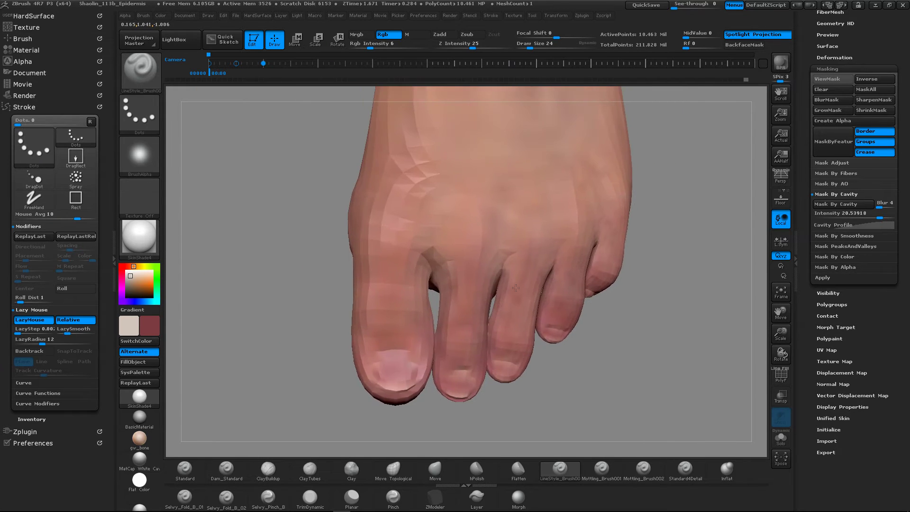
right_click_drag(516, 305, 467, 354, "ctrl")
right_click_drag(466, 354, 465, 277, "alt")
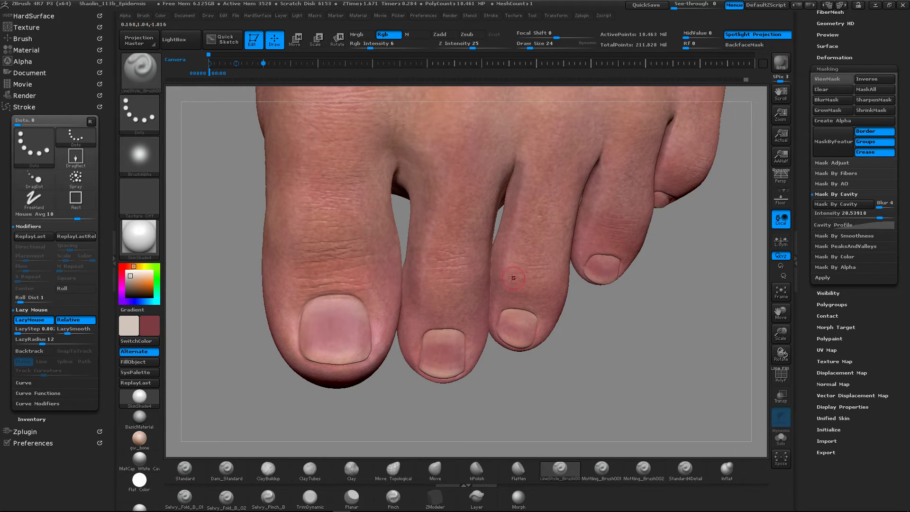
right_click_drag(512, 278, 501, 225, "ctrl")
mouse_move(501, 225)
right_mouse_down("alt")
mouse_move(451, 310)
mouse_move(481, 246)
mouse_move(512, 271)
mouse_move(414, 325)
mouse_move(457, 335)
mouse_move(439, 277)
right_mouse_up("alt")
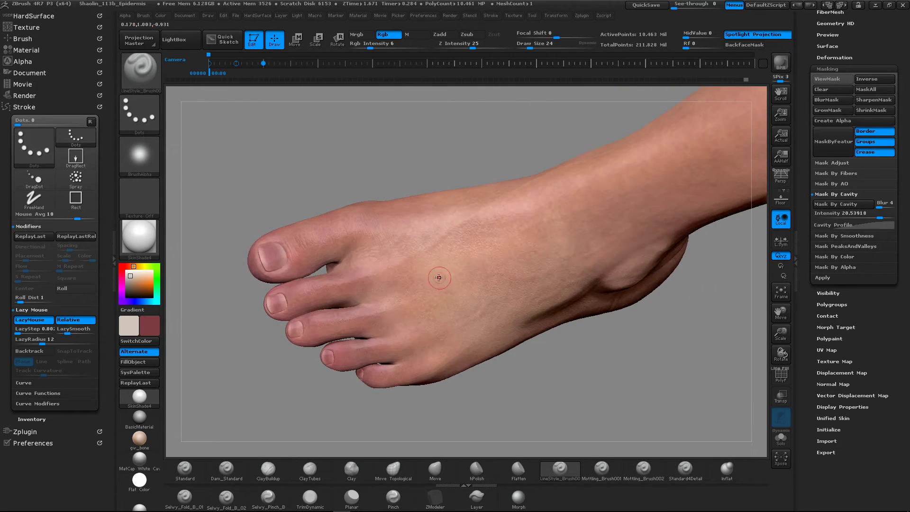
mouse_move(367, 294)
right_mouse_down()
mouse_move(476, 303)
mouse_move(424, 297)
mouse_move(406, 280)
mouse_move(422, 275)
mouse_move(468, 285)
mouse_move(422, 315)
mouse_move(430, 300)
mouse_move(544, 300)
mouse_move(469, 250)
mouse_move(480, 322)
right_mouse_up()
key("ctrl")
right_click_drag(643, 297, 419, 228, "alt")
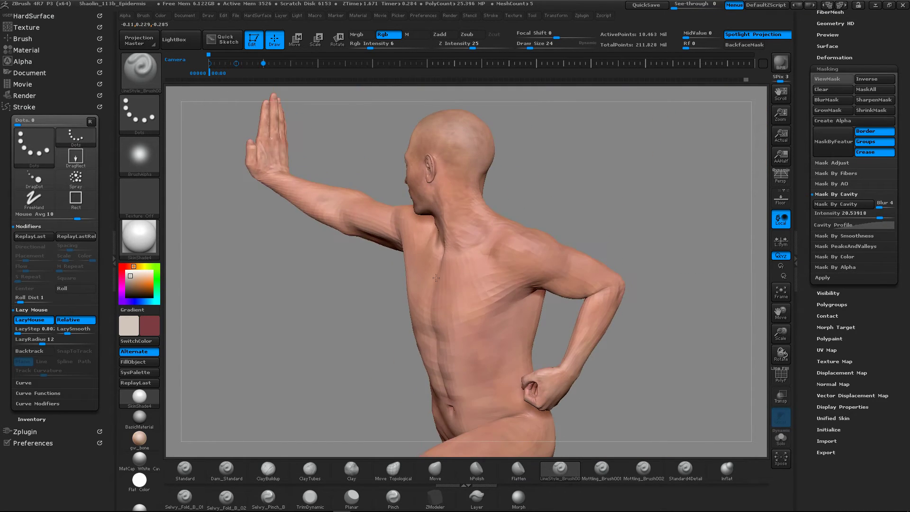
Step: Return to the first foot and trace fine pale lines along its big toenail's sides and free edge
right_click_drag(431, 379, 434, 247, "alt")
right_click_drag(382, 284, 605, 250, "ctrl")
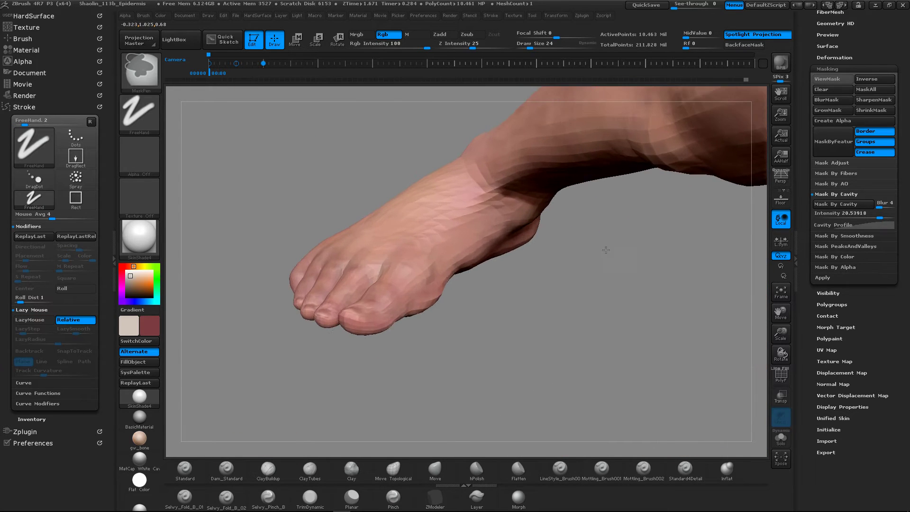
mouse_move(384, 275)
right_mouse_down("ctrl")
mouse_move(402, 260)
mouse_move(421, 279)
mouse_move(400, 297)
mouse_move(403, 286)
right_mouse_up("ctrl")
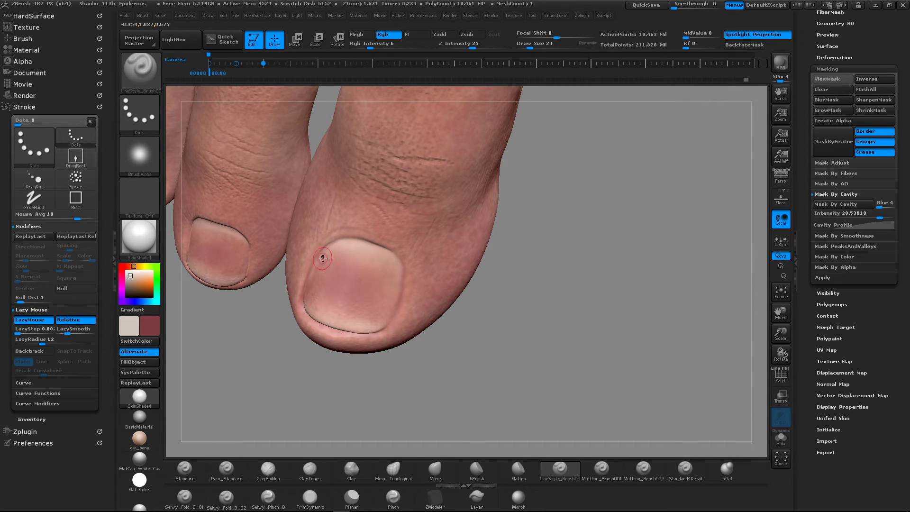
right_click_drag(322, 258, 306, 303)
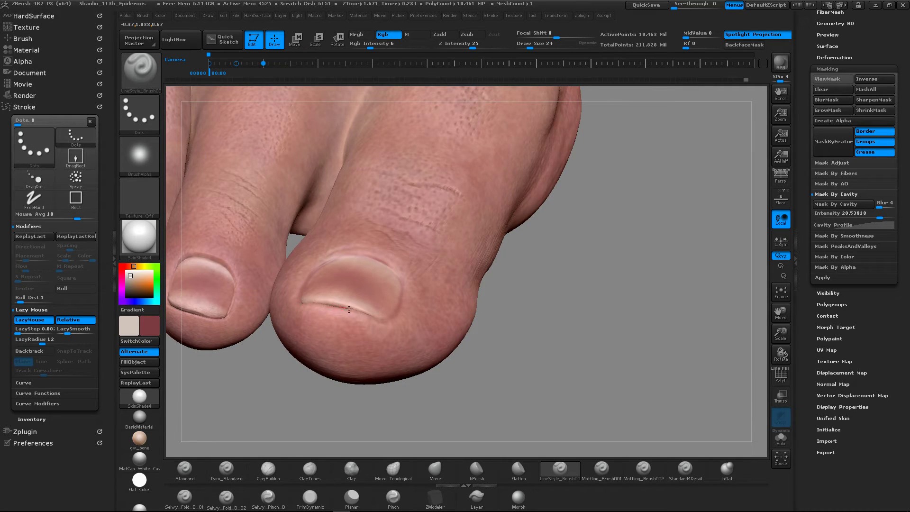
right_click_drag(382, 320, 411, 274)
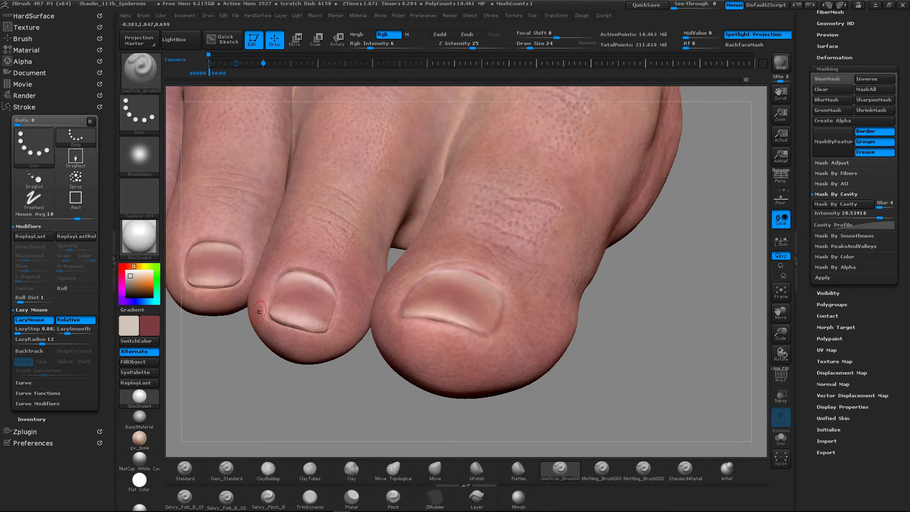
Step: Trace fine pale lines around the cuticles and free edges of that foot's second and third toenails
mouse_move(275, 289)
right_mouse_down()
mouse_move(299, 327)
mouse_move(305, 273)
right_mouse_up()
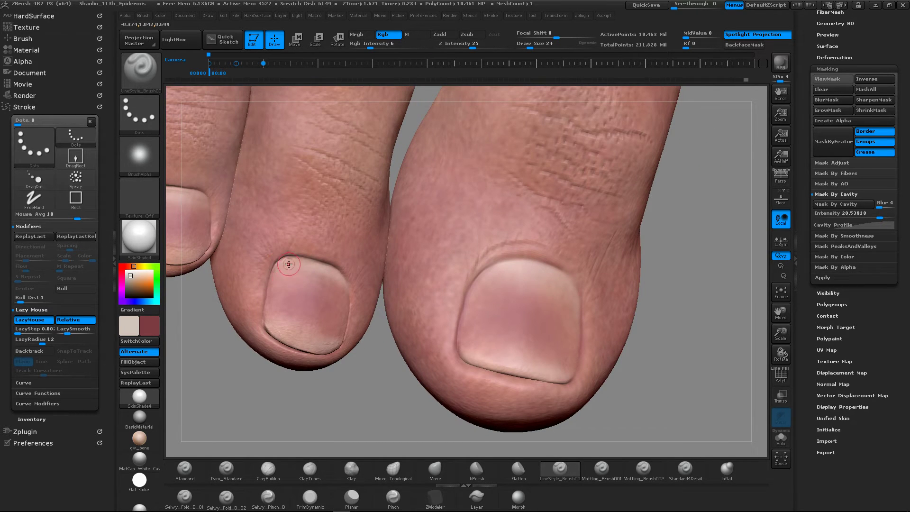
right_click_drag(334, 274, 314, 266)
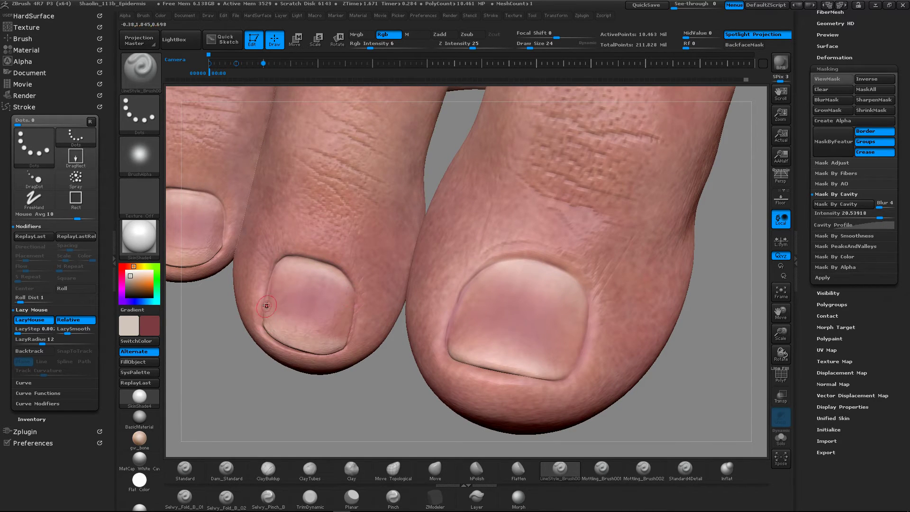
right_click_drag(309, 351, 381, 215, "alt")
right_click_drag(368, 259, 380, 296)
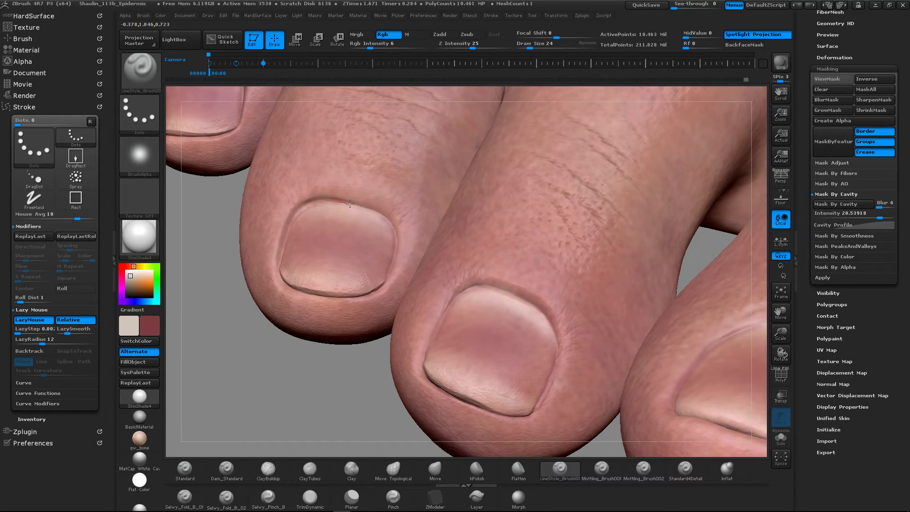
left_click_drag(381, 212, 390, 216)
right_click_drag(279, 272, 284, 248, "alt")
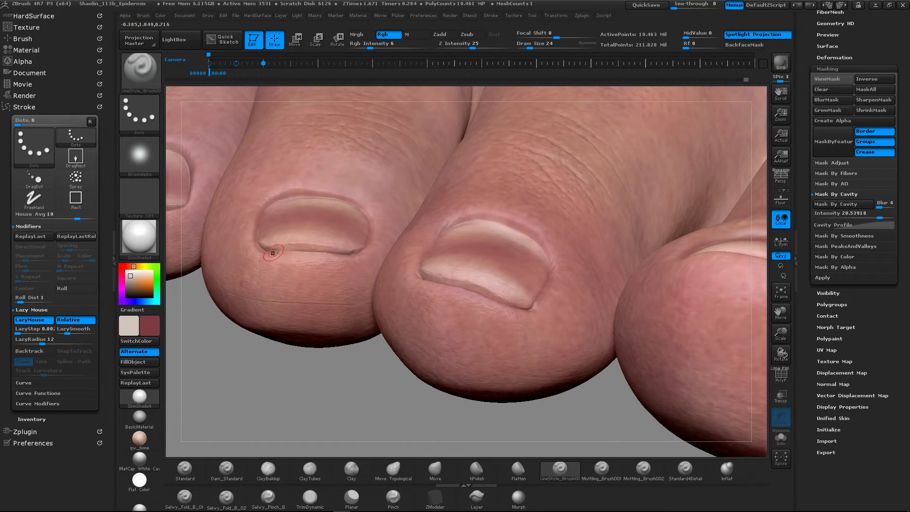
right_click_drag(360, 253, 439, 271)
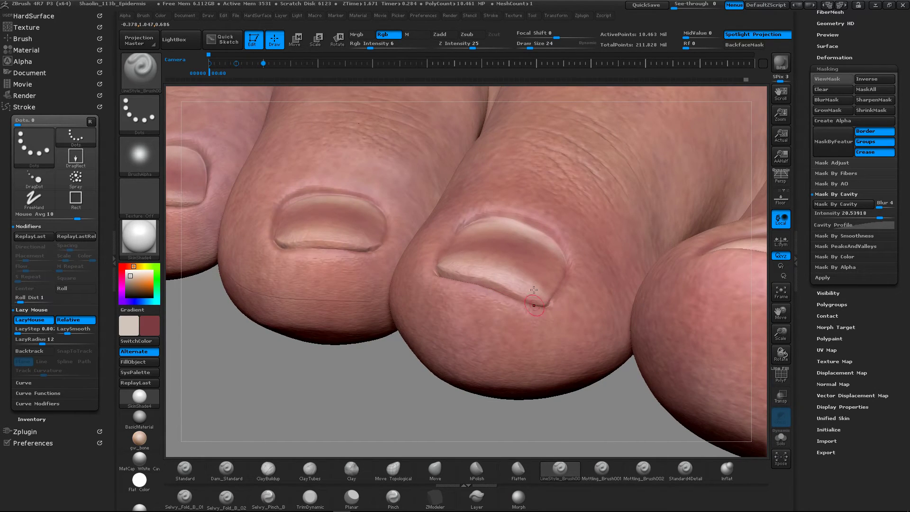
Step: Trace fine pale lines around the cuticle, both sides and free edge of that foot's fourth toenail
right_click_drag(342, 257, 521, 296, "alt")
right_click_drag(367, 200, 315, 305)
left_click_drag(295, 237, 265, 245)
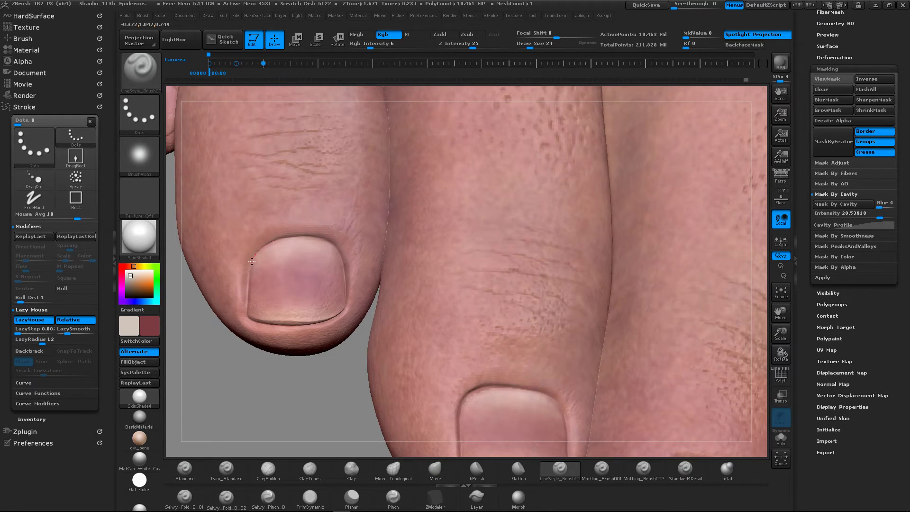
left_click_drag(247, 326, 247, 330)
left_click_drag(318, 239, 341, 259)
left_click_drag(345, 292, 331, 322)
right_click_drag(316, 294, 307, 204)
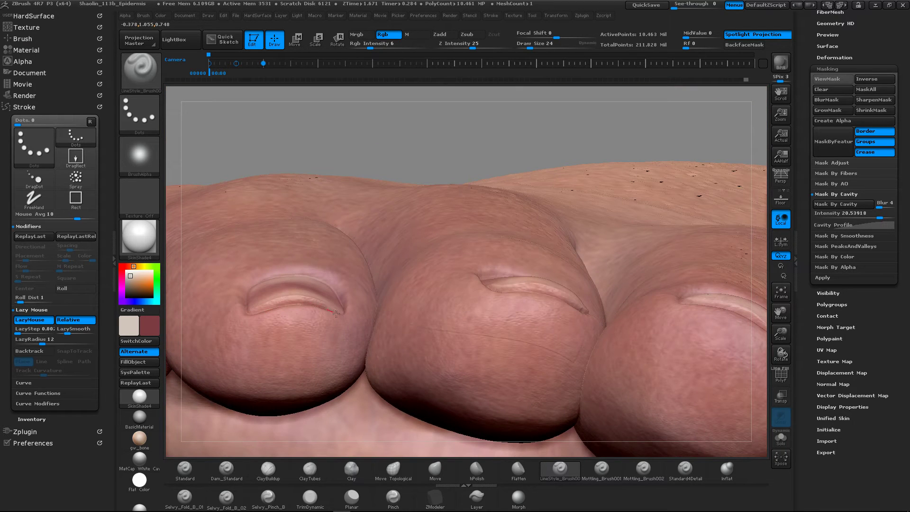
Step: Trace fine pale lines around the cuticle and free edge of that foot's little toenail
right_click_drag(335, 313, 386, 258)
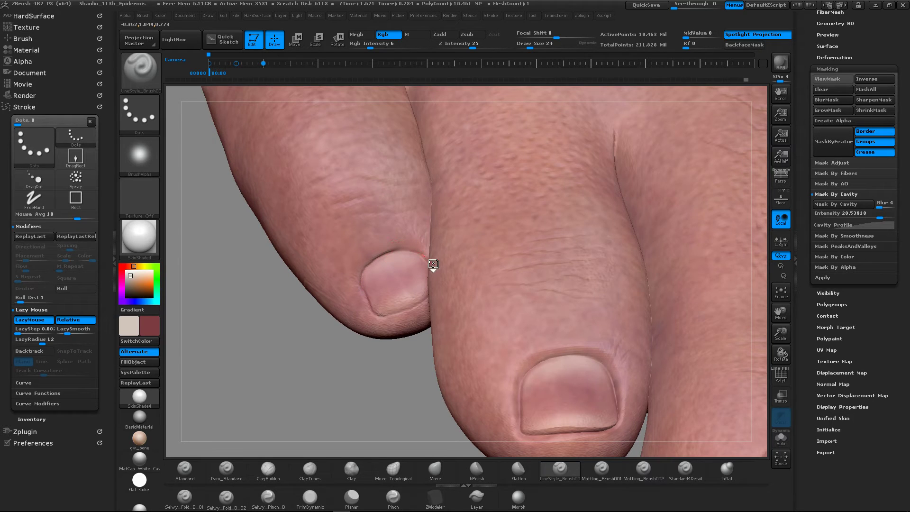
right_click_drag(432, 263, 353, 261)
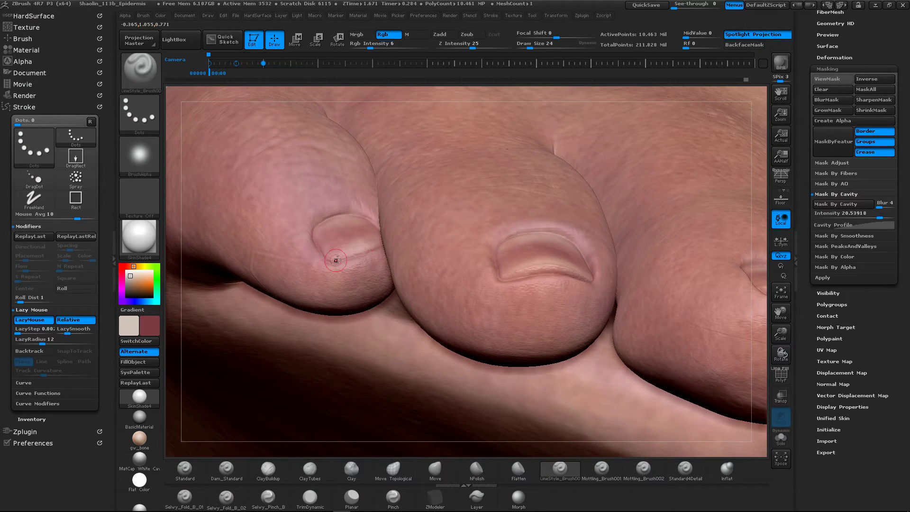
right_click_drag(336, 259, 379, 255)
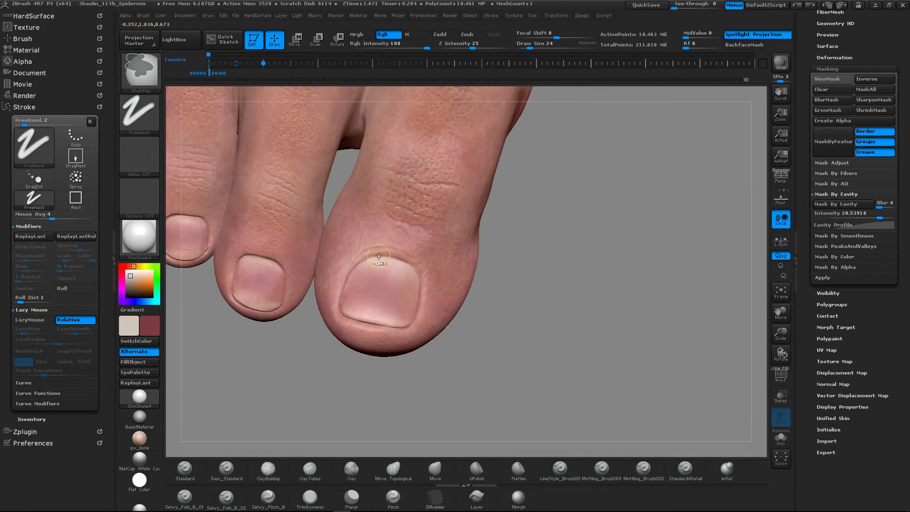
Step: Pick a darker tan-beige paint colour and brush it along the cuticle and side folds of the first foot's big toenail
left_click(129, 324)
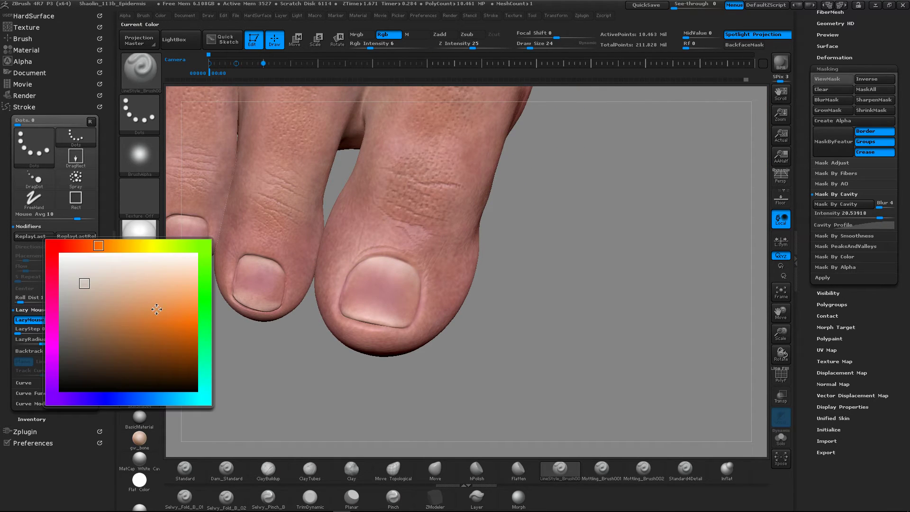
left_click(87, 297)
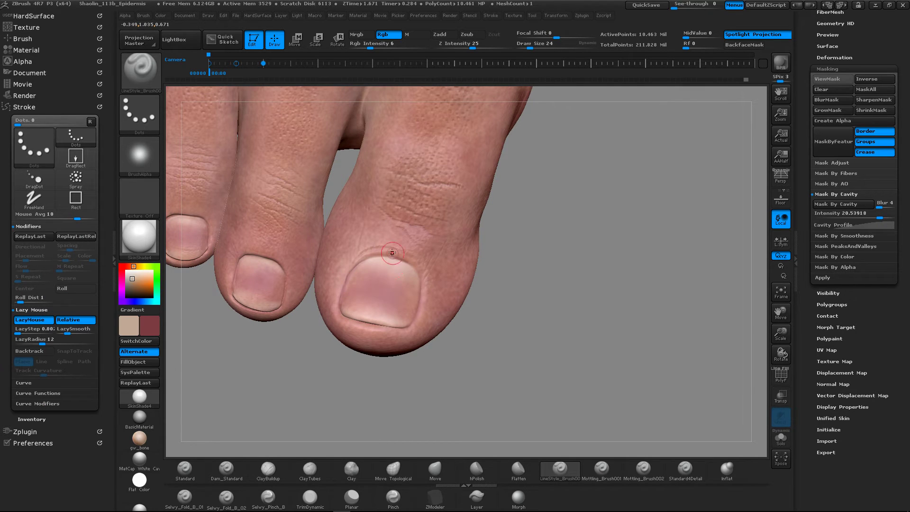
mouse_move(415, 275)
right_mouse_down()
mouse_move(403, 254)
mouse_move(379, 263)
right_mouse_up()
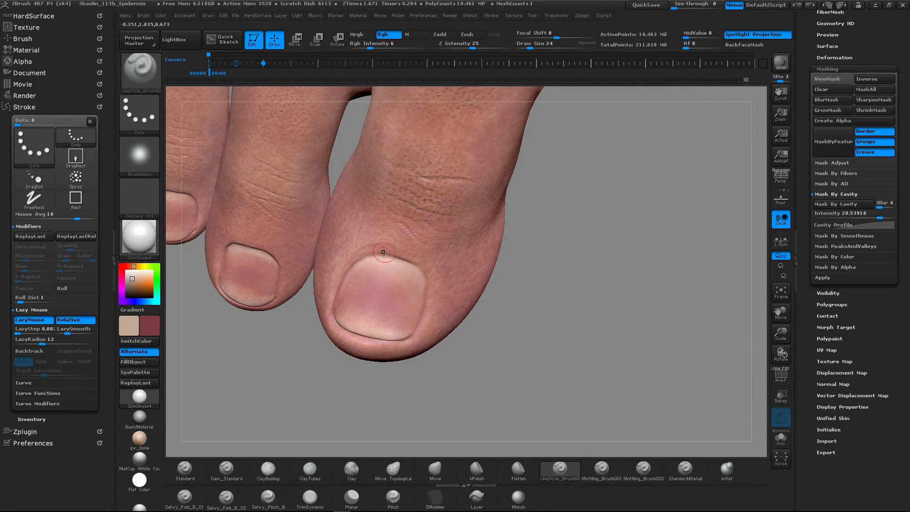
left_click_drag(352, 265, 396, 251)
mouse_move(431, 276)
left_mouse_down()
mouse_move(404, 256)
mouse_move(426, 289)
mouse_move(393, 252)
mouse_move(347, 262)
mouse_move(369, 250)
mouse_move(415, 257)
left_mouse_up()
left_click_drag(422, 317, 420, 298)
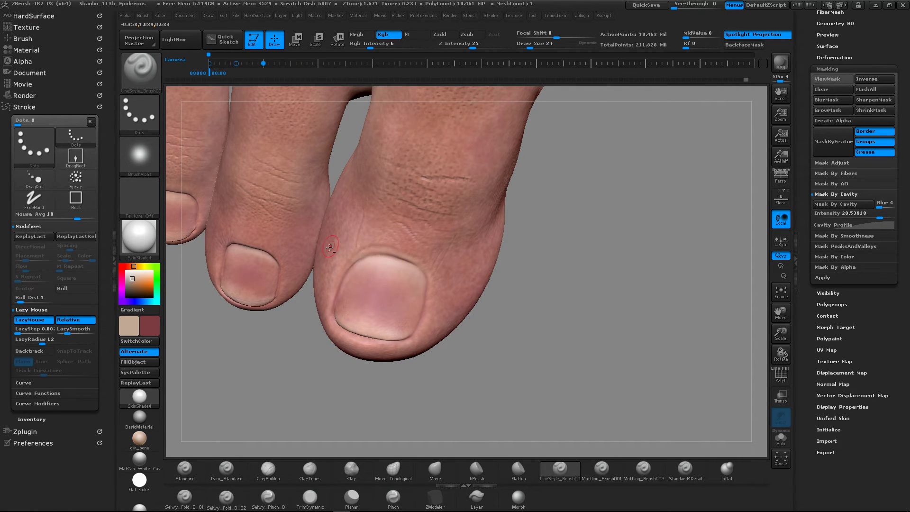
Step: Paint the tan-beige tone along the cuticles of the first foot's second and third toenails
right_click_drag(331, 246, 466, 253, "alt")
right_click_drag(405, 252, 379, 261)
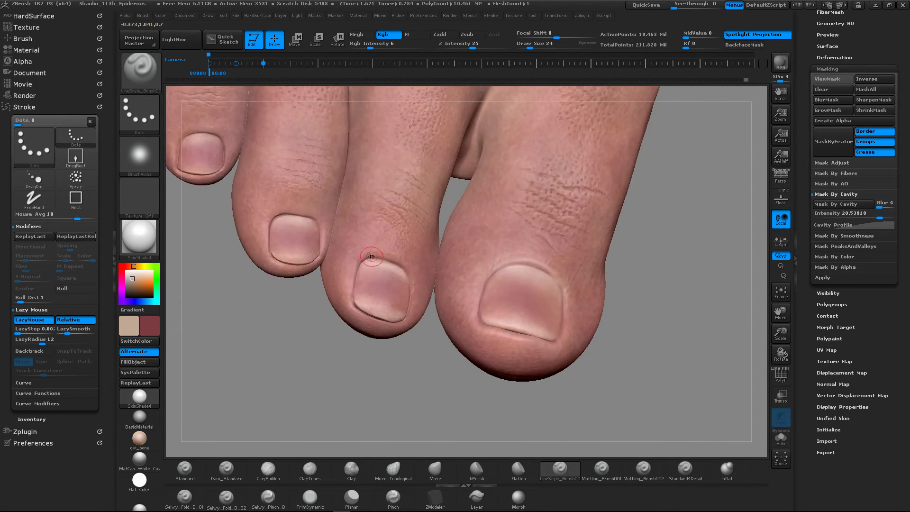
mouse_move(397, 258)
left_mouse_down()
mouse_move(410, 285)
mouse_move(383, 259)
mouse_move(356, 264)
mouse_move(360, 258)
mouse_move(354, 278)
left_mouse_up()
right_click_drag(330, 271, 325, 327, "alt")
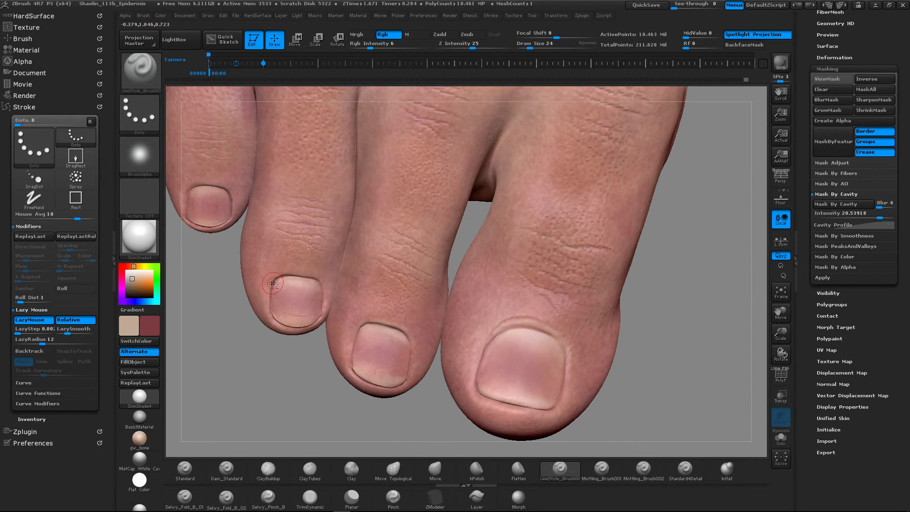
left_click_drag(287, 273, 276, 275)
Step: Paint the tan-beige tone along the cuticle skin of the first foot's fourth and little toenails
left_click_drag(227, 253, 332, 328, "alt")
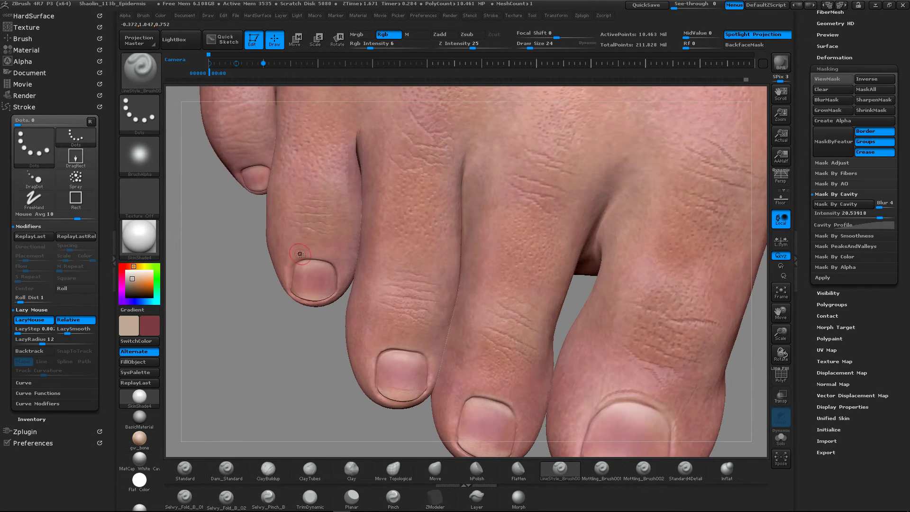
mouse_move(300, 254)
right_mouse_down("ctrl")
mouse_move(300, 280)
mouse_move(304, 271)
right_mouse_up("ctrl")
mouse_move(285, 271)
left_mouse_down()
mouse_move(320, 260)
mouse_move(345, 265)
left_mouse_up()
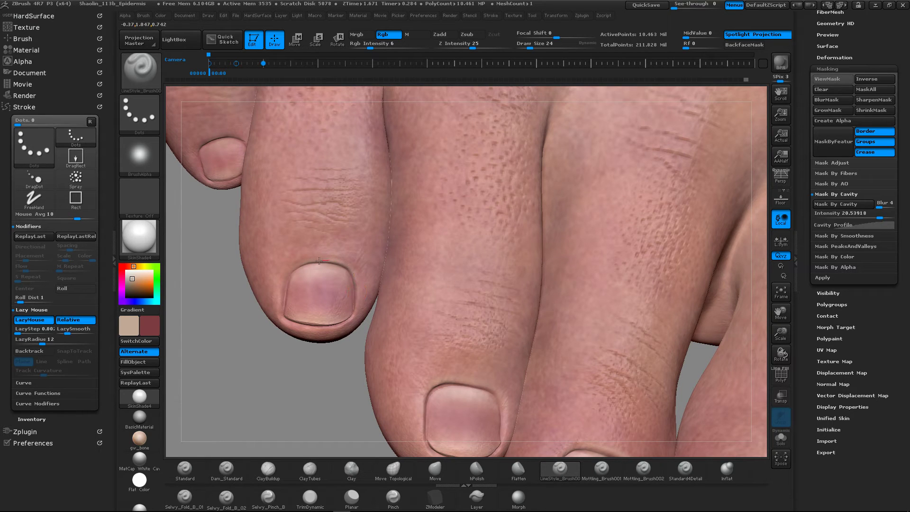
mouse_move(283, 283)
left_mouse_down()
mouse_move(295, 268)
mouse_move(280, 295)
left_mouse_up()
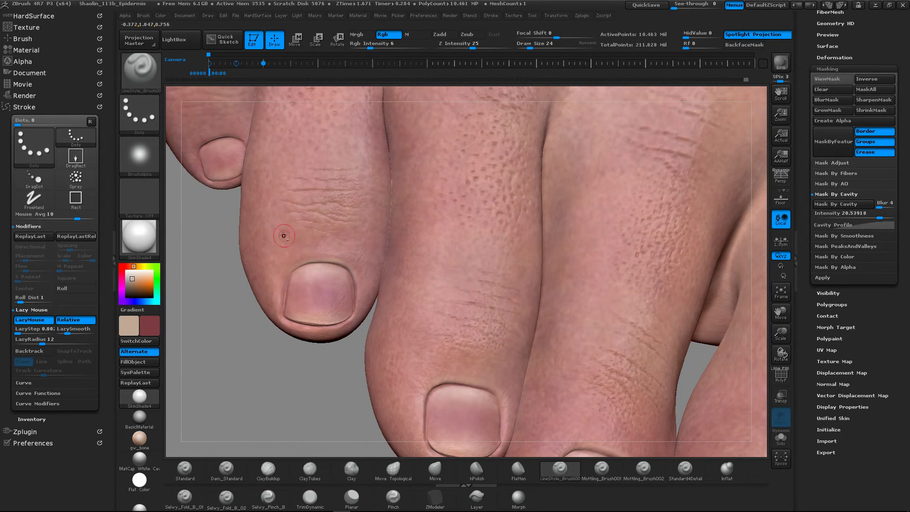
right_click_drag(227, 134, 275, 230, "alt")
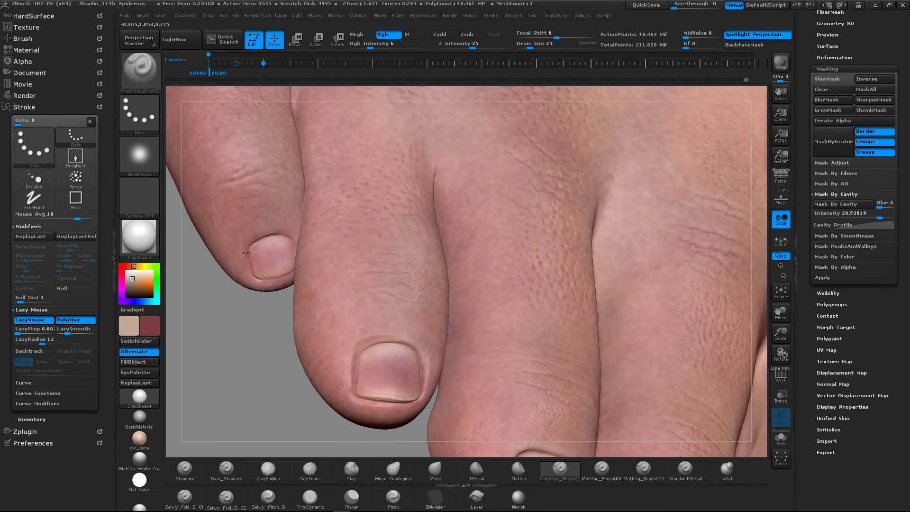
mouse_move(262, 238)
left_mouse_down()
mouse_move(298, 245)
mouse_move(269, 232)
left_mouse_up()
Step: Go to the other foot and paint the tan-beige tone around its big toenail's cuticle
left_click_drag(256, 296, 386, 266)
mouse_move(386, 266)
right_mouse_down("ctrl")
mouse_move(417, 351)
mouse_move(381, 323)
mouse_move(420, 309)
mouse_move(391, 268)
right_mouse_up("ctrl")
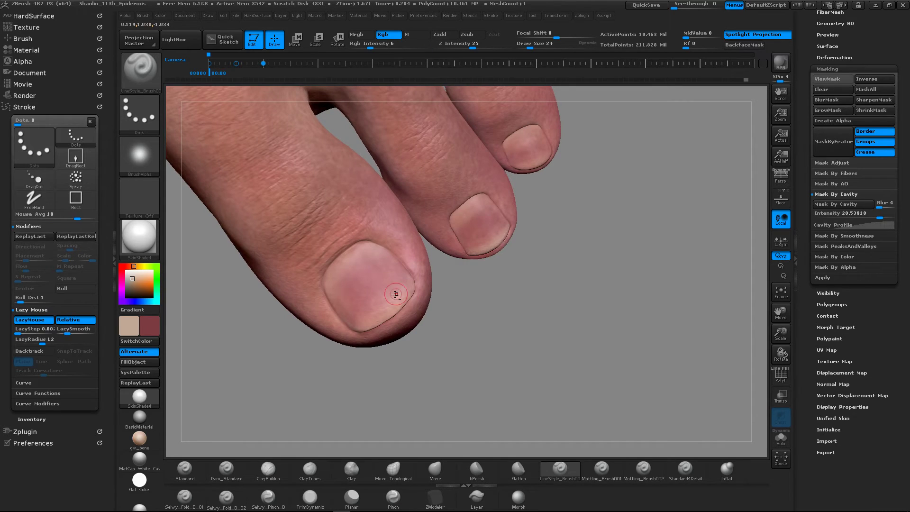
right_click_drag(354, 292, 339, 246, "ctrl")
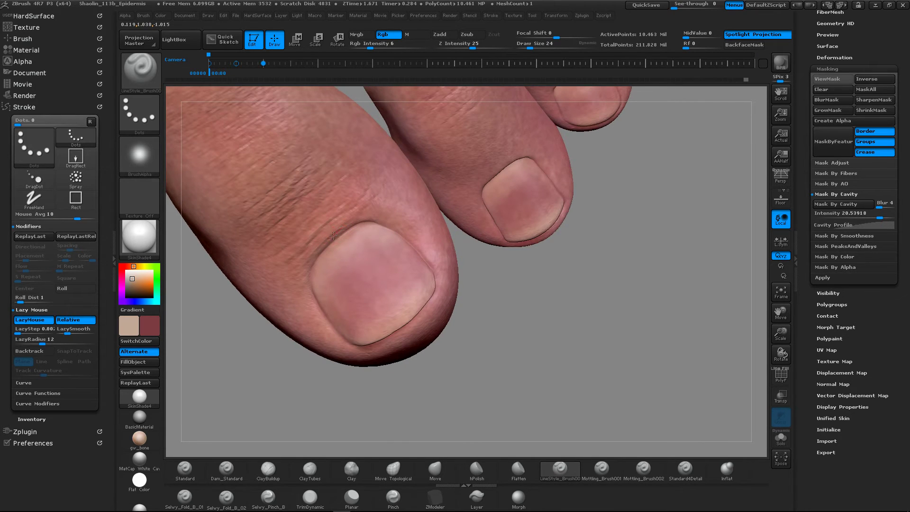
key("ctrl")
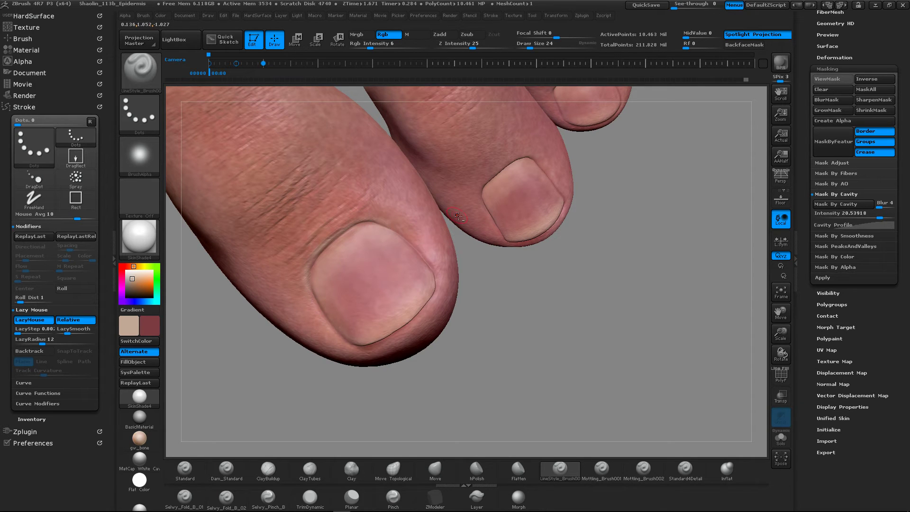
Step: Paint the tan-beige tone around the cuticles of that foot's second, third, fourth and little toenails
right_click_drag(530, 194, 369, 249, "alt")
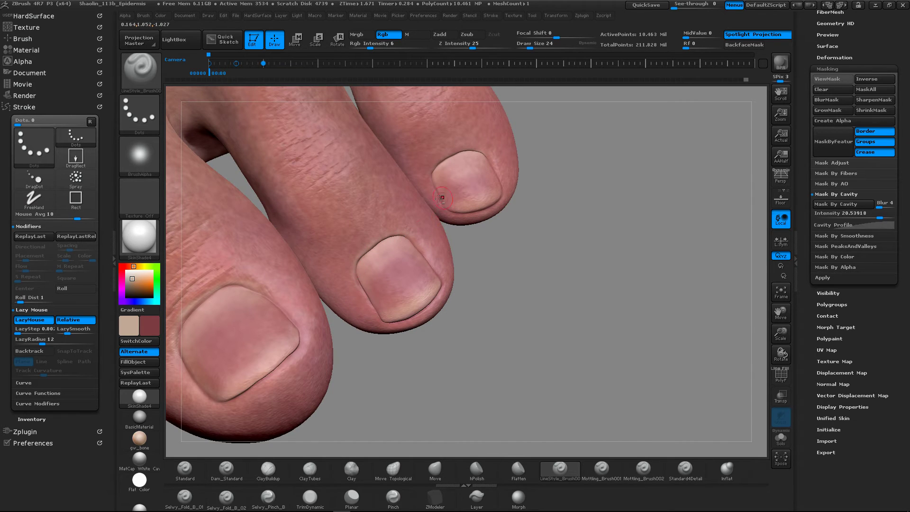
right_click_drag(441, 159, 360, 257, "alt")
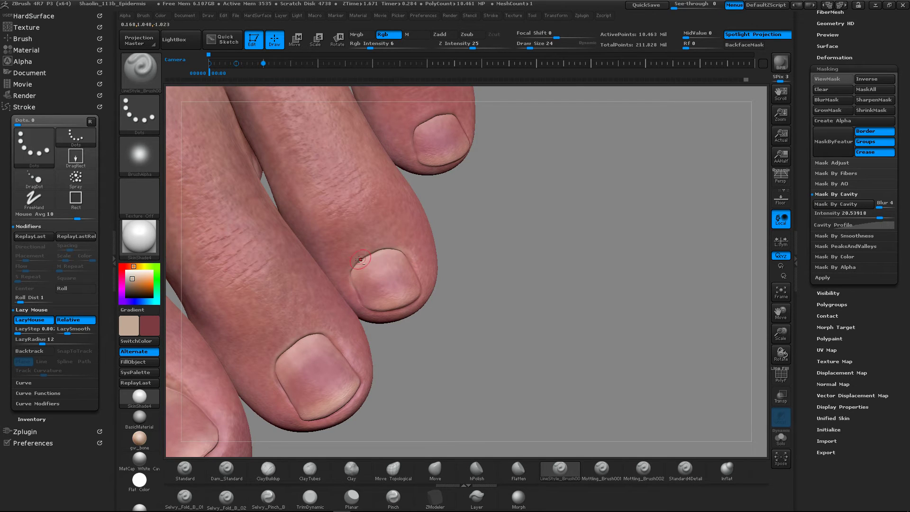
right_click_drag(421, 257, 359, 247)
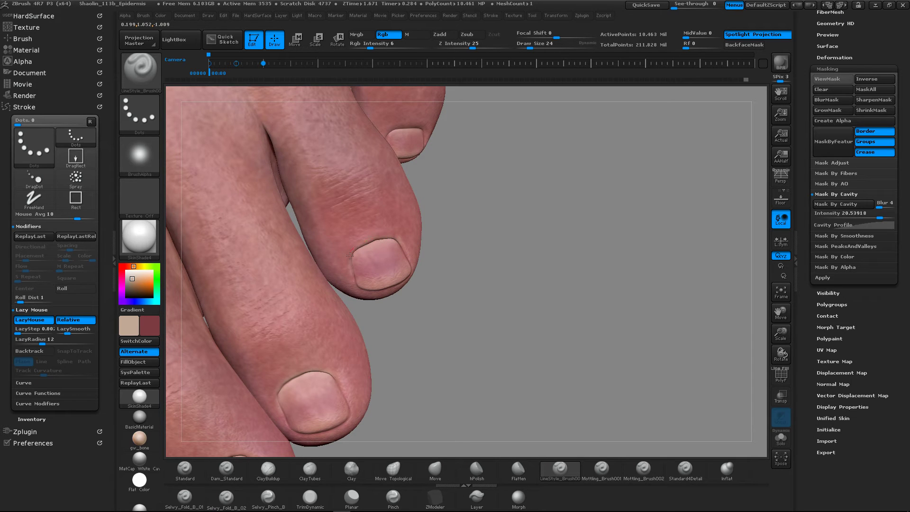
right_click_drag(354, 262, 341, 223)
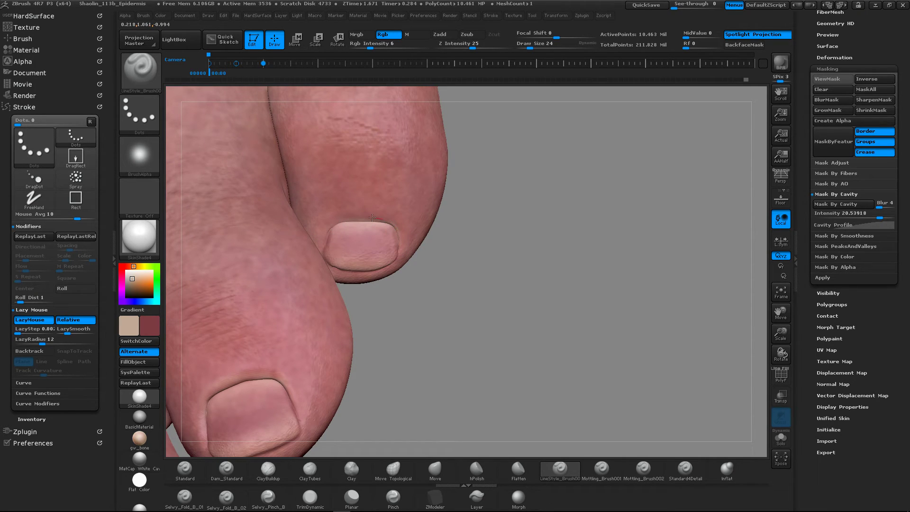
left_click_drag(323, 233, 324, 245)
Step: Go from the feet to the character's mouth and sample a muted red from the lips as the paint colour
mouse_move(520, 242)
right_mouse_down("ctrl")
mouse_move(446, 280)
mouse_move(574, 218)
mouse_move(496, 257)
mouse_move(526, 251)
right_mouse_up("ctrl")
right_click_drag(505, 280, 514, 318)
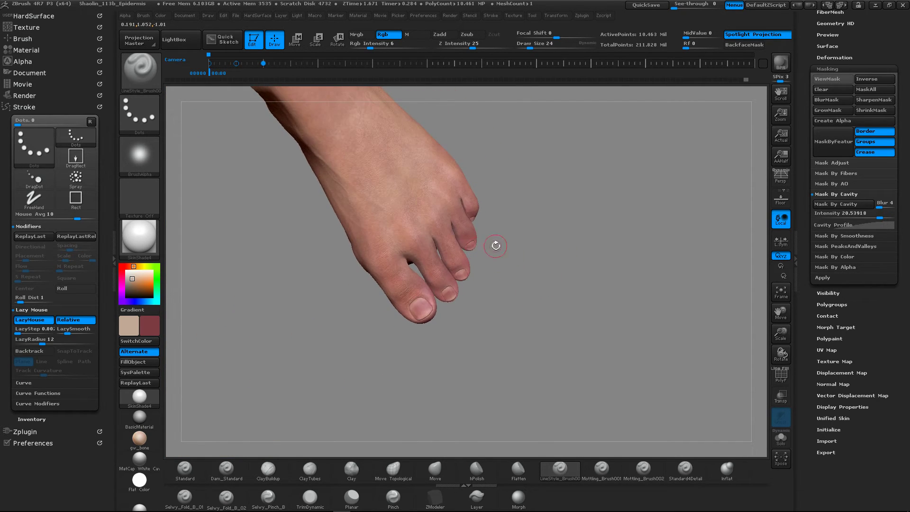
mouse_move(530, 266)
right_mouse_down("ctrl")
mouse_move(465, 245)
mouse_move(550, 286)
mouse_move(564, 237)
right_mouse_up("ctrl")
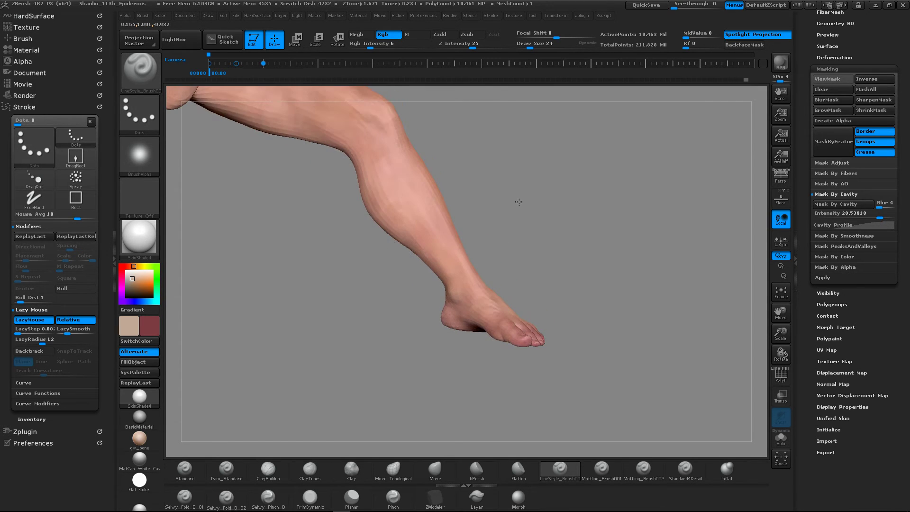
right_click_drag(401, 286, 429, 278)
right_click_drag(351, 194, 447, 445, "alt")
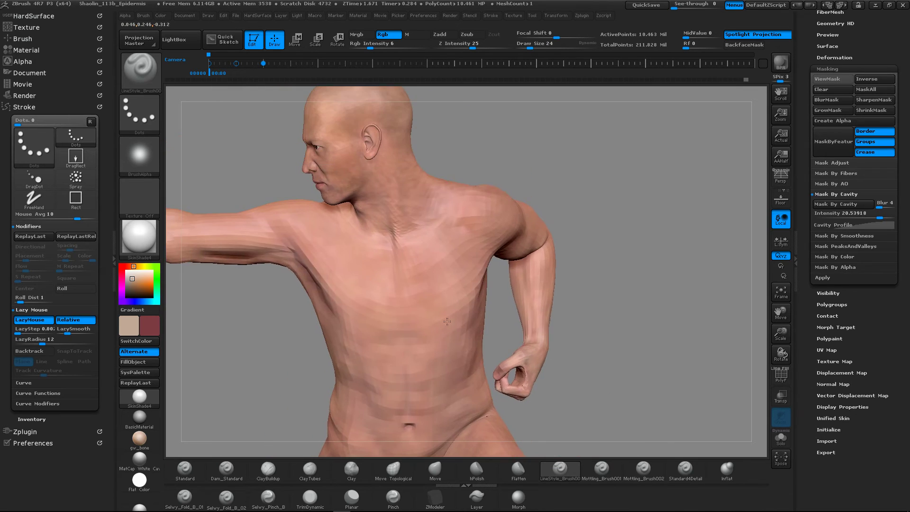
mouse_move(417, 227)
right_mouse_down("alt")
mouse_move(414, 238)
mouse_move(455, 279)
mouse_move(463, 272)
mouse_move(496, 279)
right_mouse_up("alt")
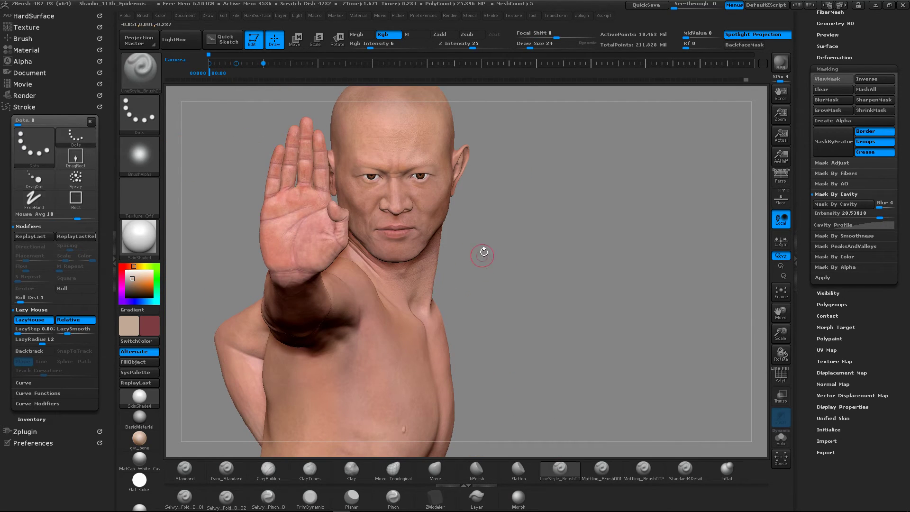
key("ctrl")
right_click_drag(407, 213, 404, 274, "ctrl")
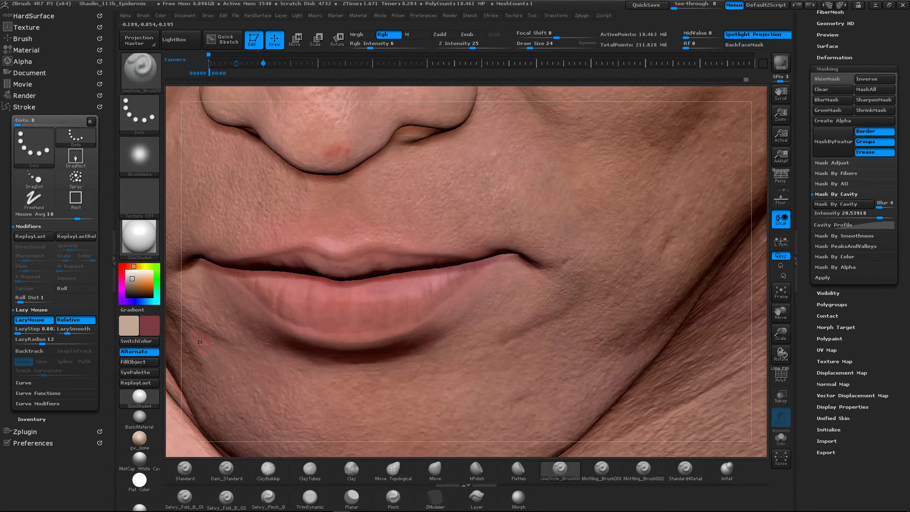
right_click_drag(200, 341, 261, 300)
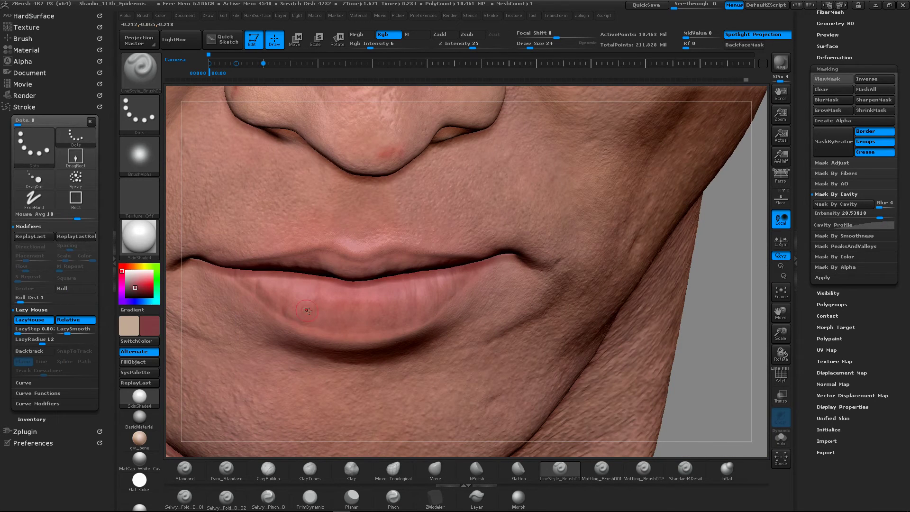
key("c")
right_click_drag(351, 288, 268, 290)
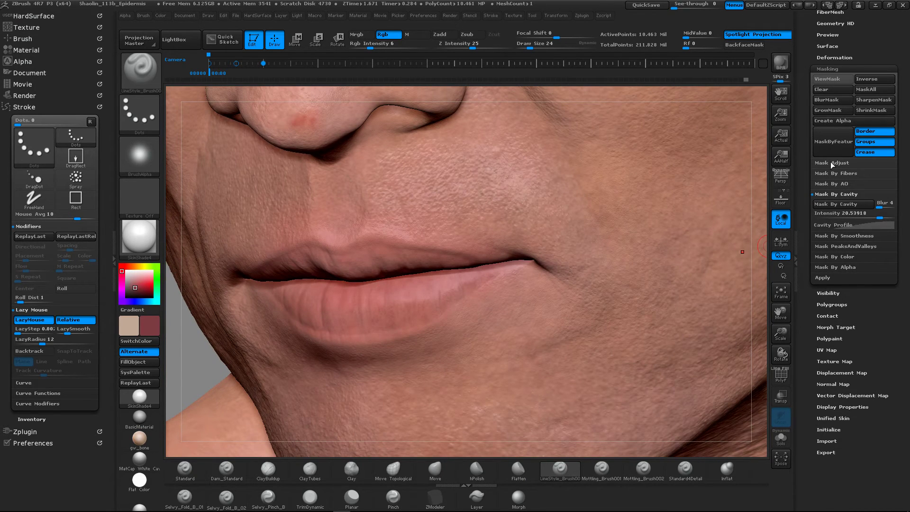
Step: Mask the head by cavity, show the mask and invert it
left_click(843, 205)
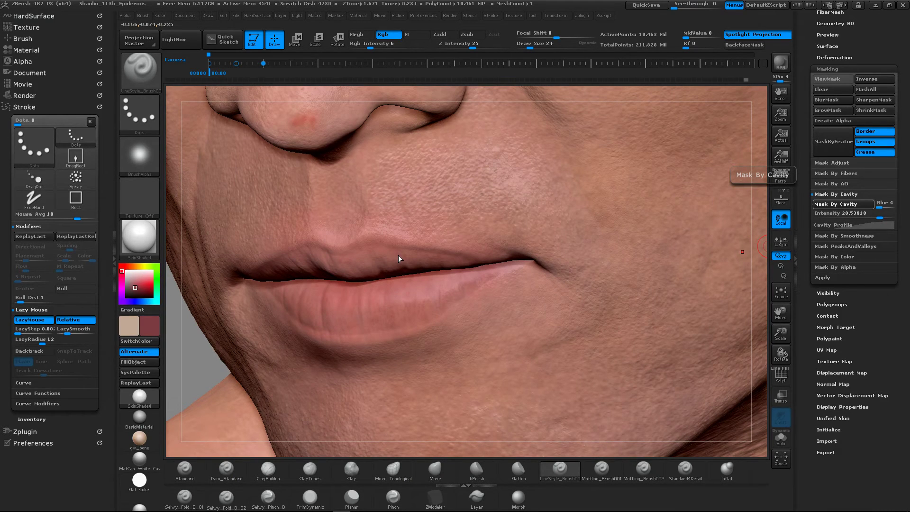
key("ctrl+h")
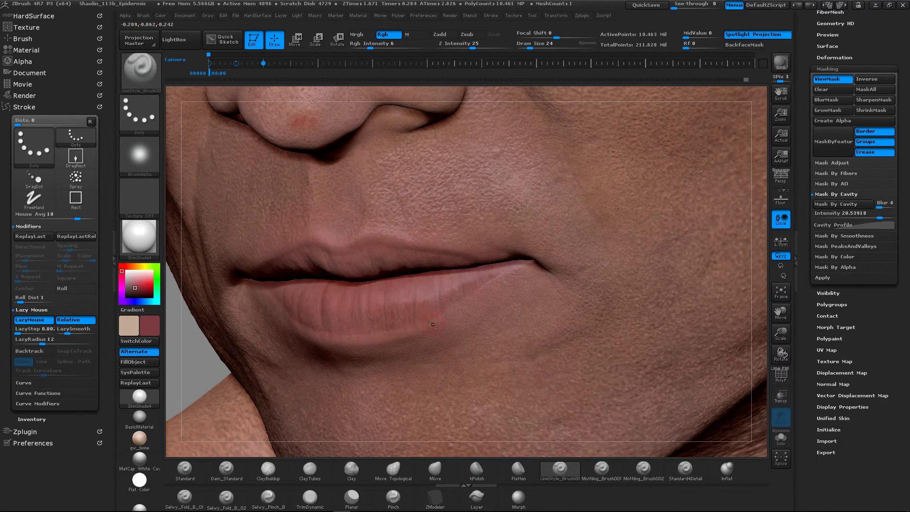
right_click_drag(388, 291, 421, 294)
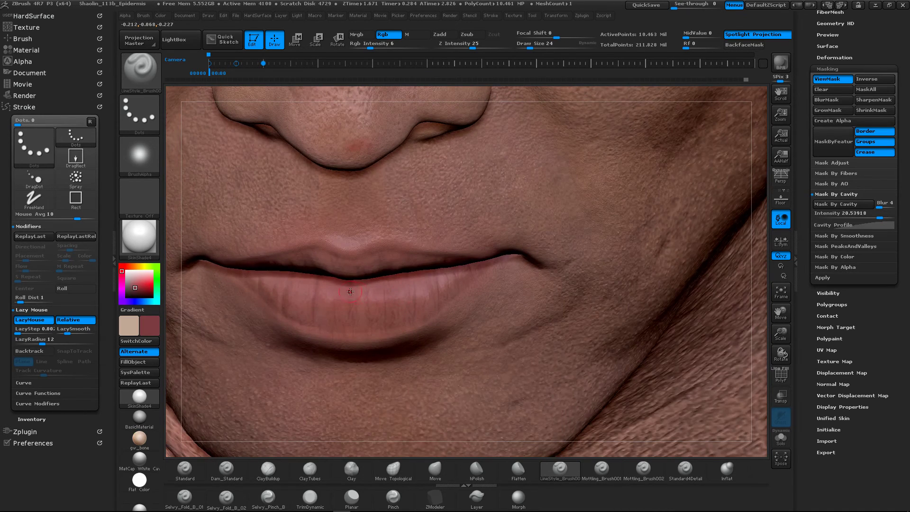
right_click_drag(532, 284, 682, 244, "ctrl")
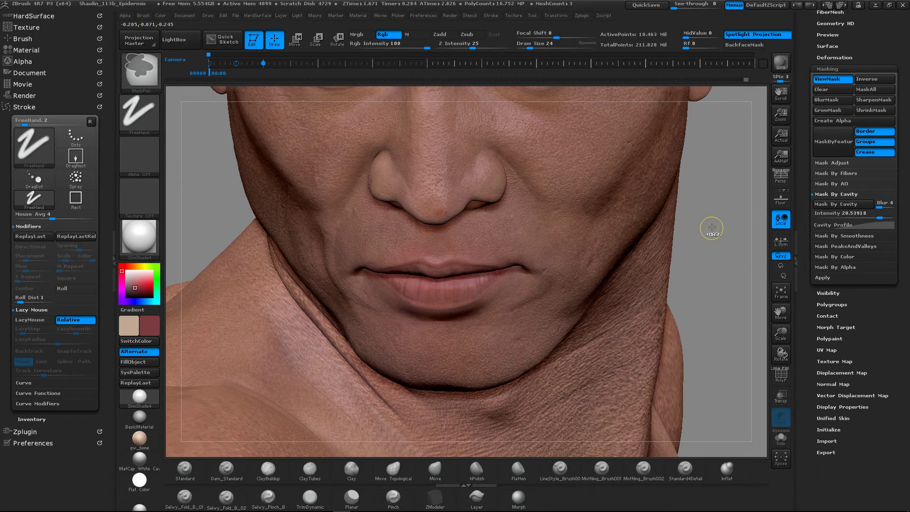
left_click(873, 81)
Step: Paint the sampled red over the masked lips, working along the lower lip's creases to the mouth corner
mouse_move(595, 199)
right_mouse_down("ctrl")
mouse_move(561, 264)
mouse_move(599, 264)
mouse_move(474, 271)
mouse_move(537, 268)
mouse_move(501, 265)
right_mouse_up("ctrl")
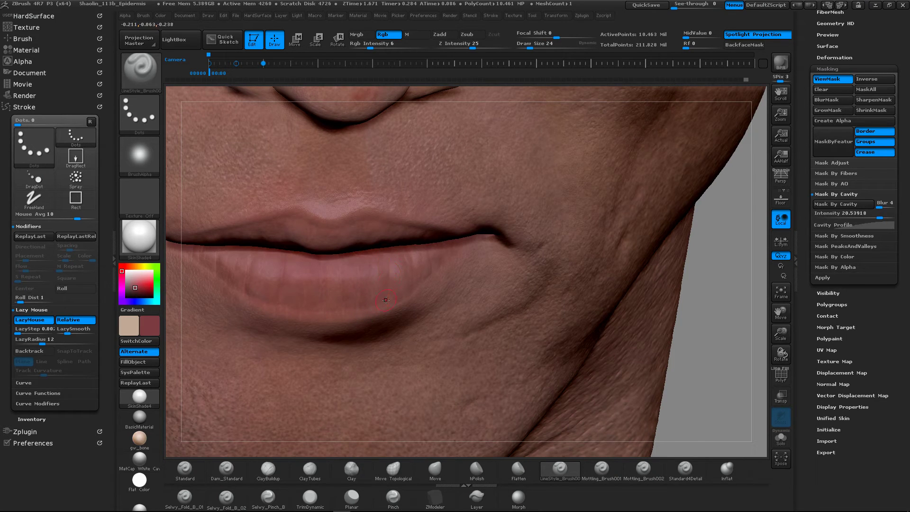
right_click_drag(393, 258, 419, 272)
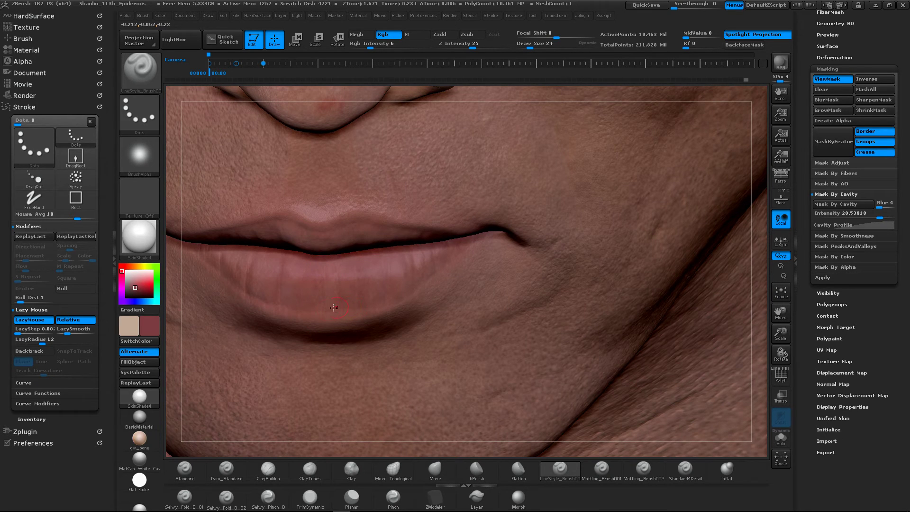
right_click_drag(291, 313, 391, 304, "alt")
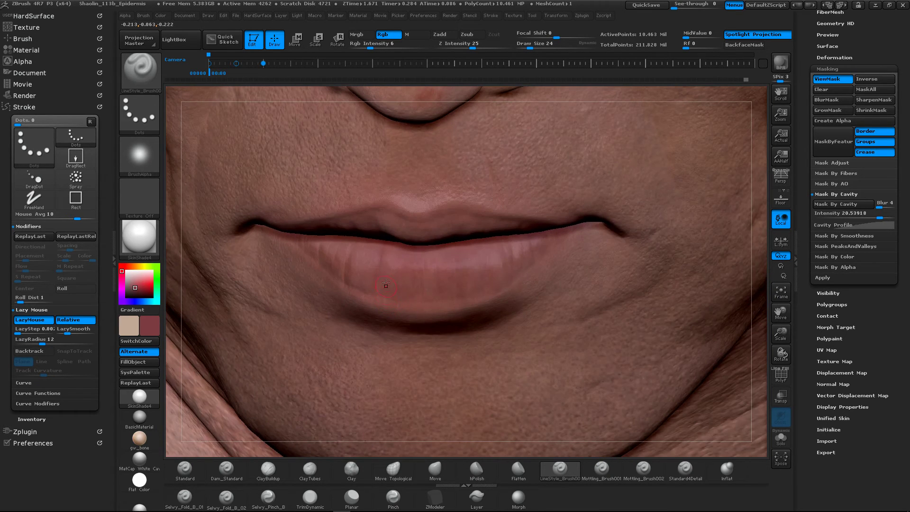
mouse_move(353, 249)
right_mouse_down()
mouse_move(408, 251)
mouse_move(358, 252)
right_mouse_up()
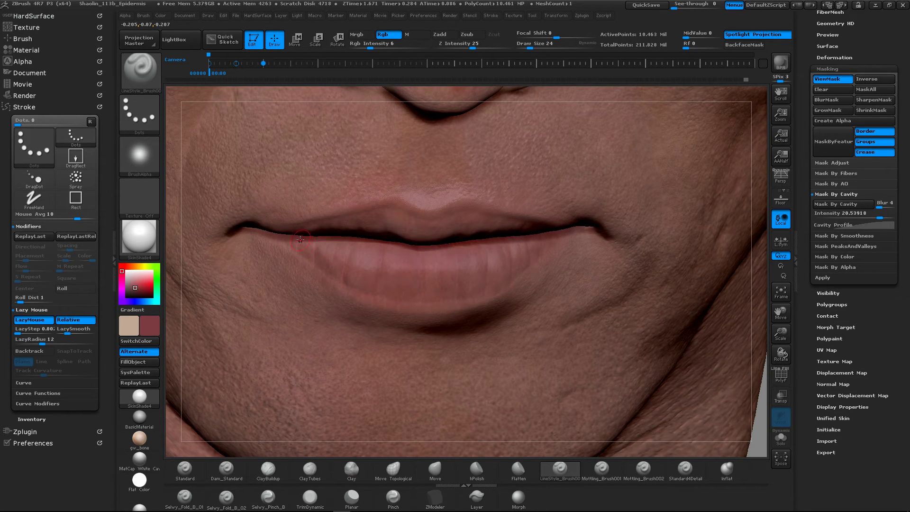
left_click_drag(291, 236, 381, 253)
Step: Hide the cavity mask's display on the head so the painted lips can be judged in their true colours
key("ctrl")
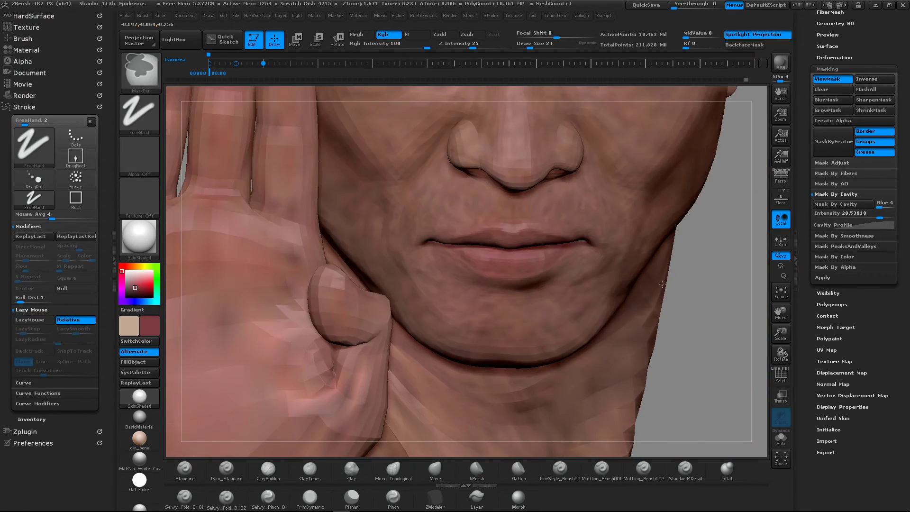
key("ctrl+h")
mouse_move(671, 257)
right_mouse_down("alt")
mouse_move(564, 270)
mouse_move(453, 245)
right_mouse_up("alt")
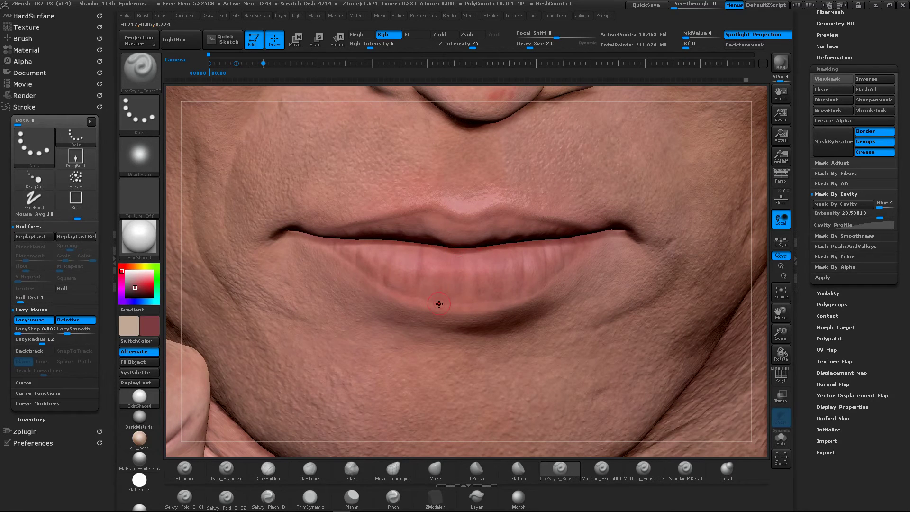
Step: Paint the sampled muted red over the masked upper lip, following its creases across the middle and sides
mouse_move(470, 269)
right_mouse_down()
mouse_move(411, 263)
mouse_move(382, 243)
mouse_move(322, 250)
right_mouse_up()
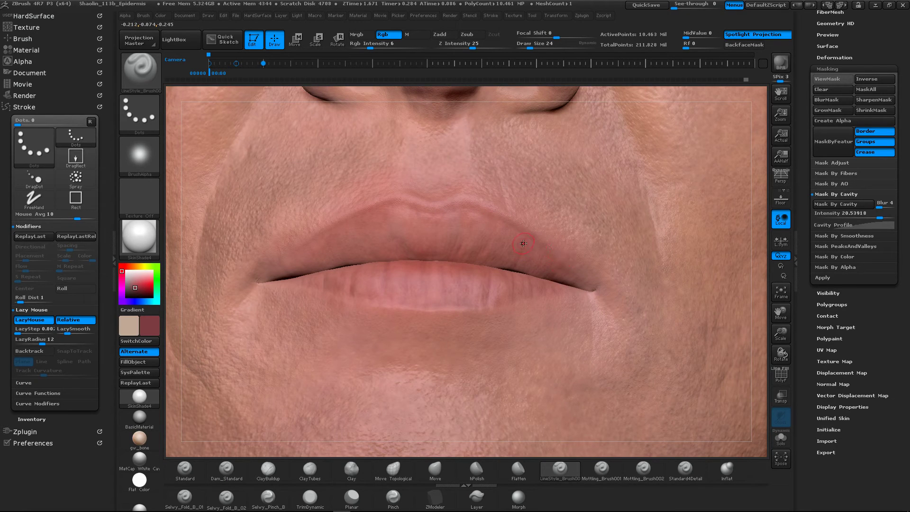
right_click_drag(502, 252, 490, 248)
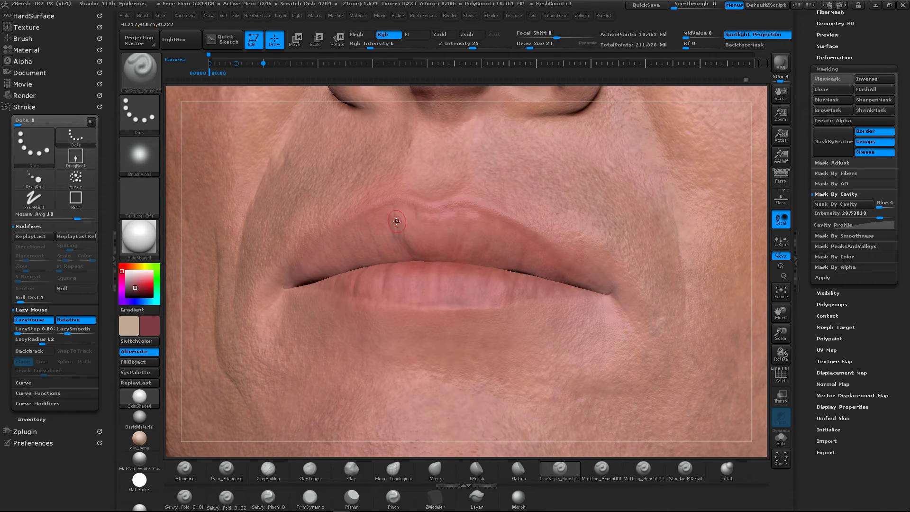
right_click_drag(413, 222, 393, 252)
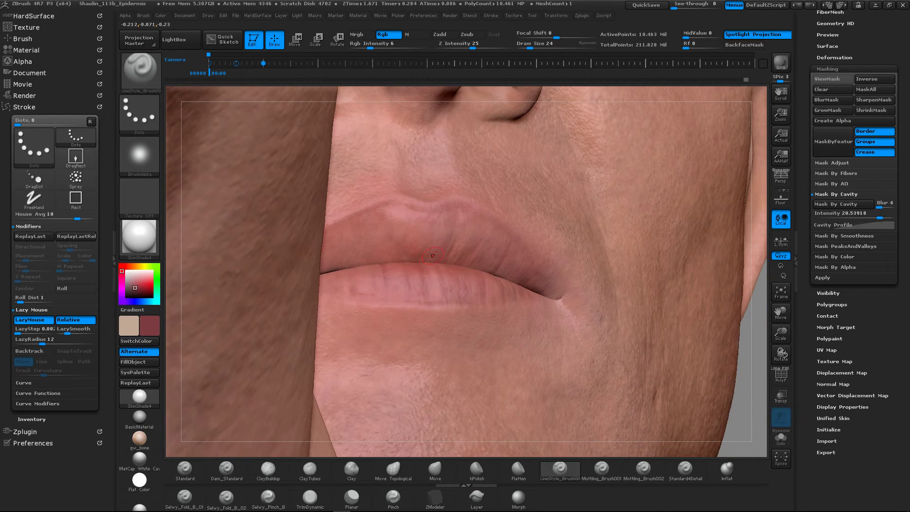
right_click_drag(439, 235, 338, 254)
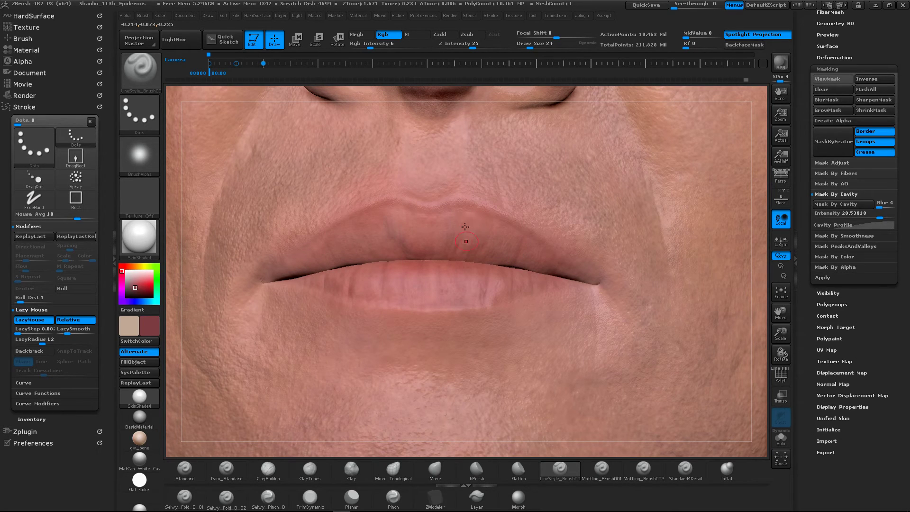
left_click_drag(452, 220, 421, 222)
Step: Set the wax strength of the SkinShade4 material to 48
mouse_move(504, 206)
right_mouse_down("ctrl")
mouse_move(587, 190)
mouse_move(560, 251)
right_mouse_up("ctrl")
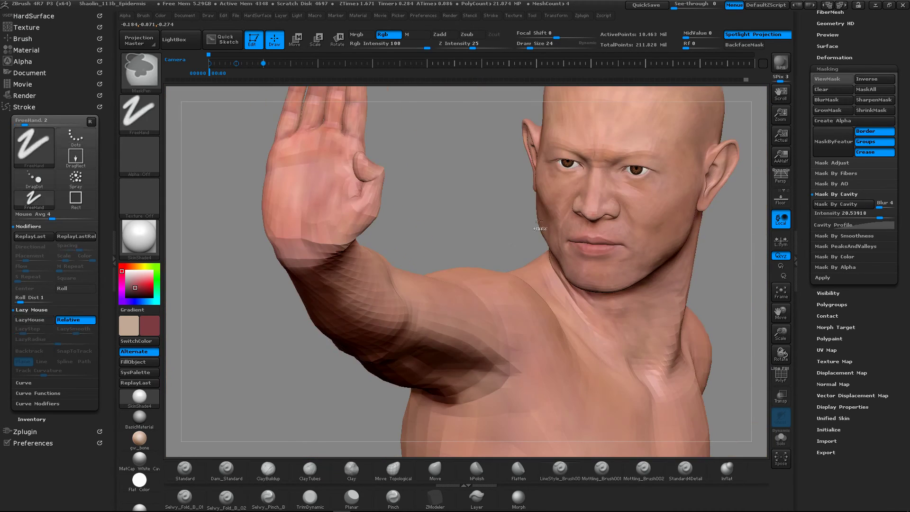
left_click_drag(545, 227, 726, 262)
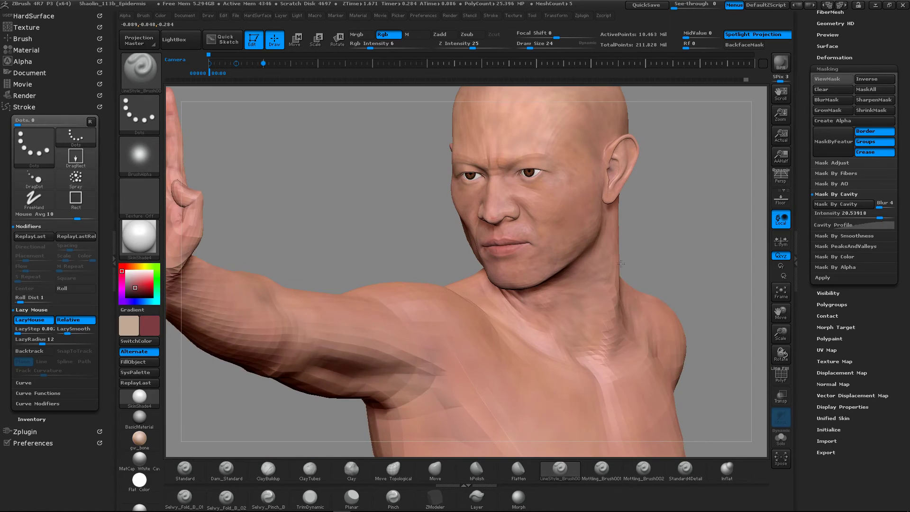
right_click_drag(521, 251, 582, 249)
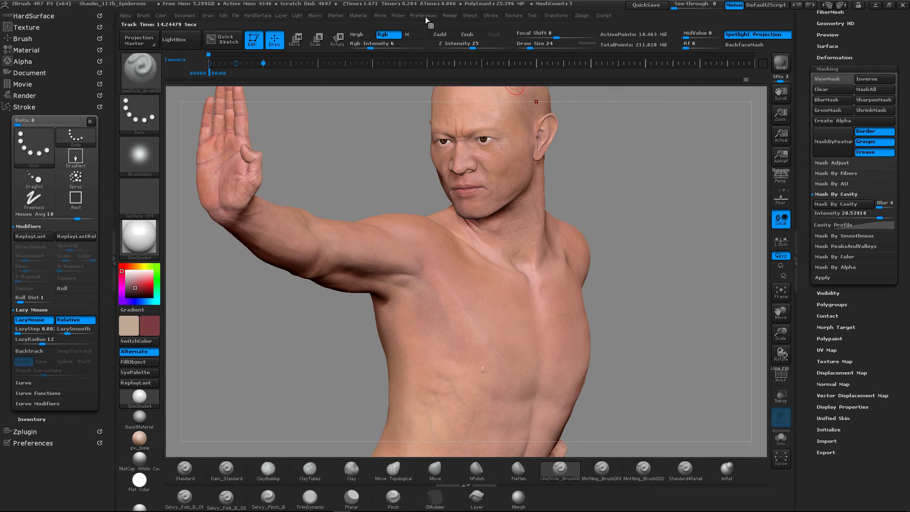
left_click(360, 15)
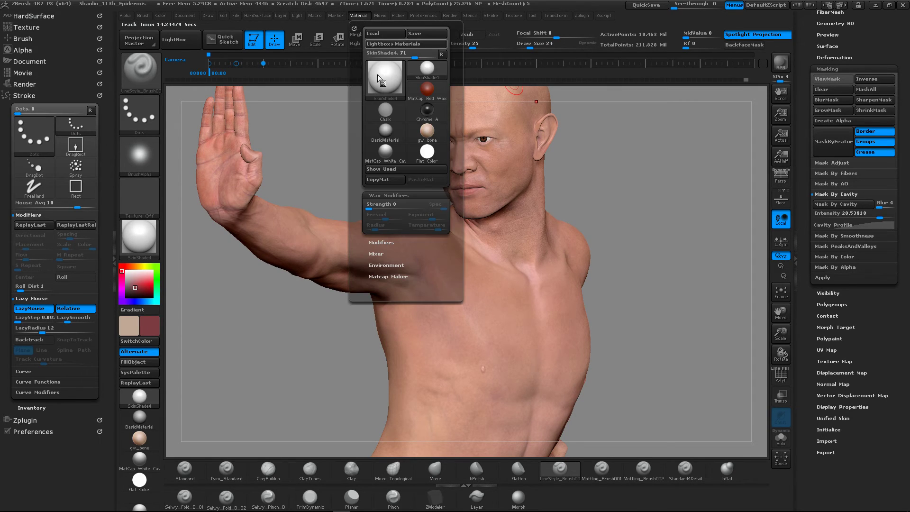
left_click_drag(373, 205, 388, 206)
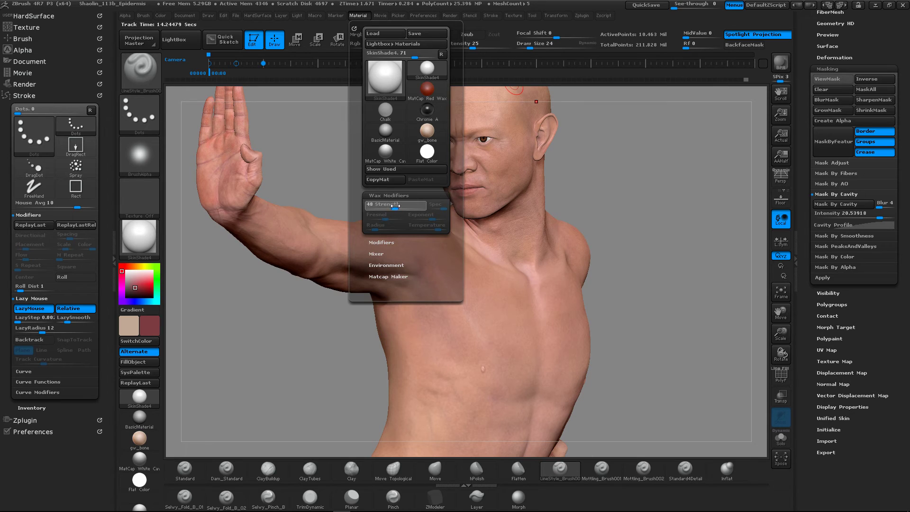
Step: Turn on the perspective view and check the painted skin on the character's face, torso, arm and back
left_click_drag(624, 146, 648, 134)
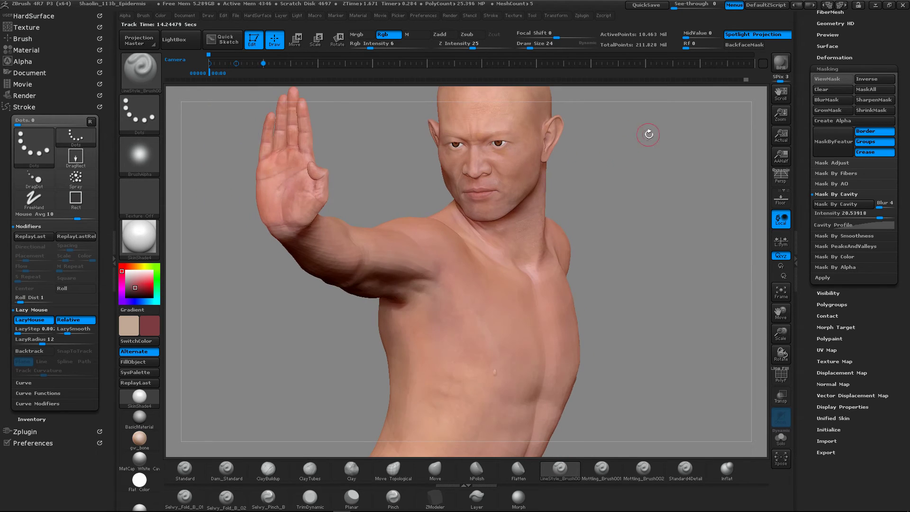
left_click_drag(616, 199, 723, 176)
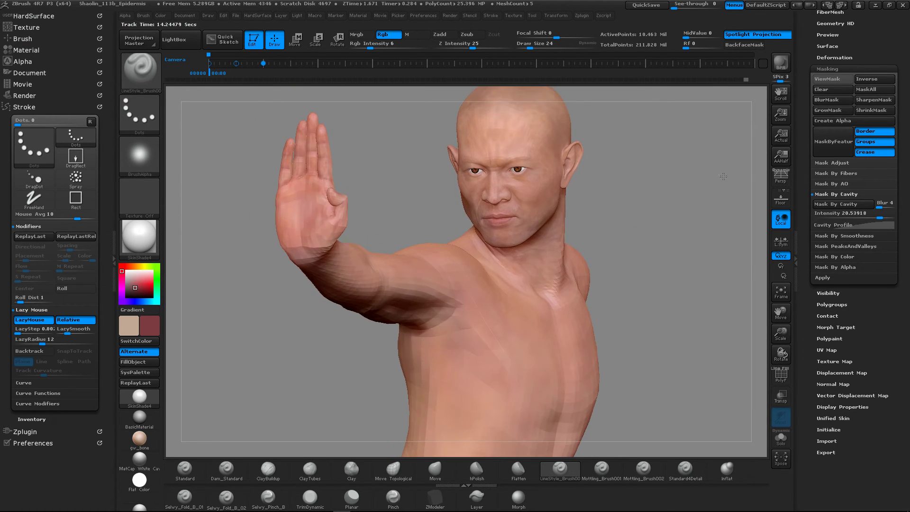
key("p")
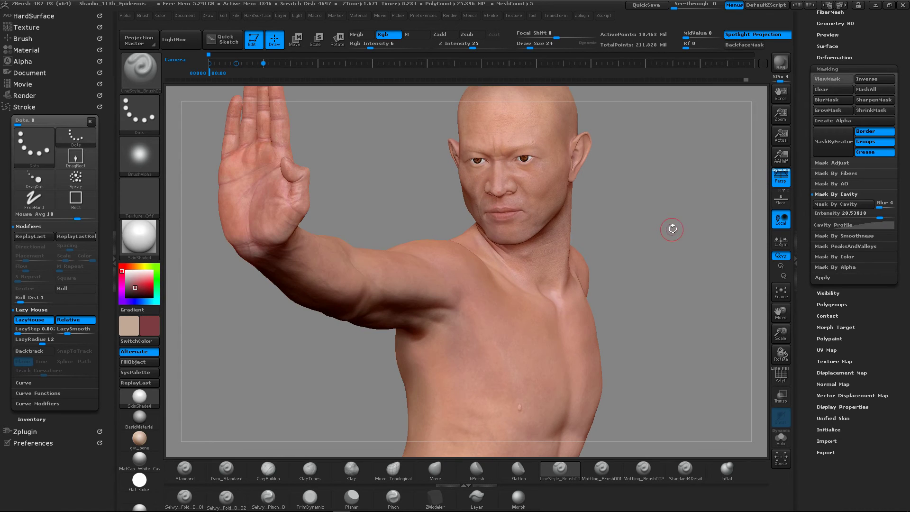
left_click_drag(672, 229, 629, 209)
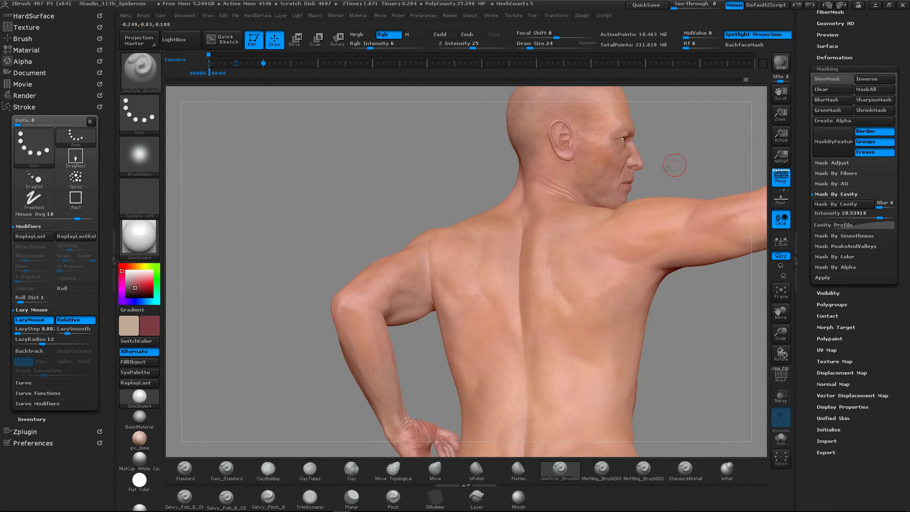
left_click_drag(667, 167, 619, 189)
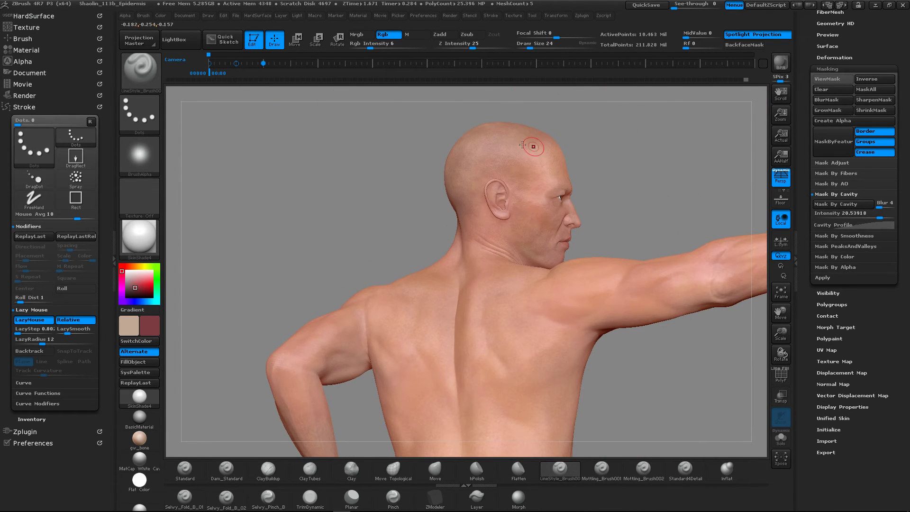
left_click_drag(668, 167, 614, 183)
left_click_drag(745, 221, 612, 211)
left_click_drag(668, 211, 646, 207)
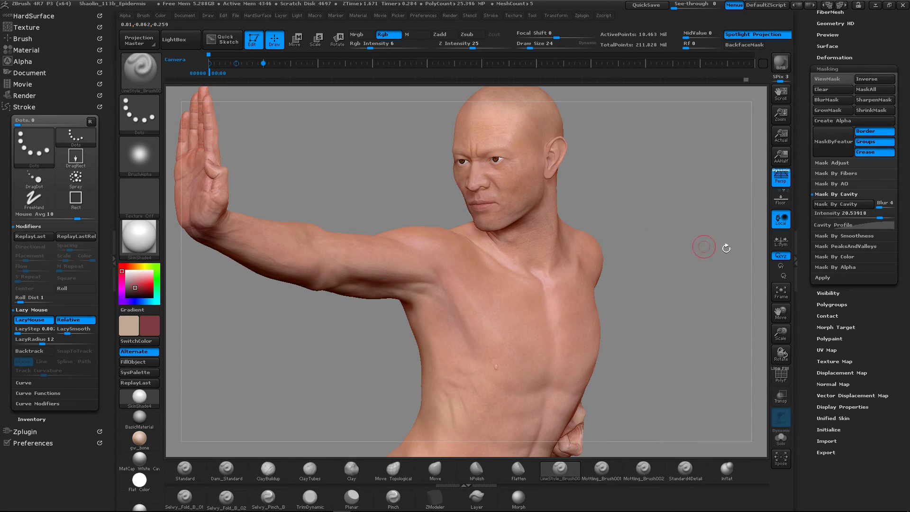
Step: Show the clothing and prop subtools: oneArmShirt_002, ShortTrousers_001, satchBelt1, satch2, Wushu_Sword_004, both button strips and PM3D_Cube3D
left_click_drag(907, 216, 908, 376)
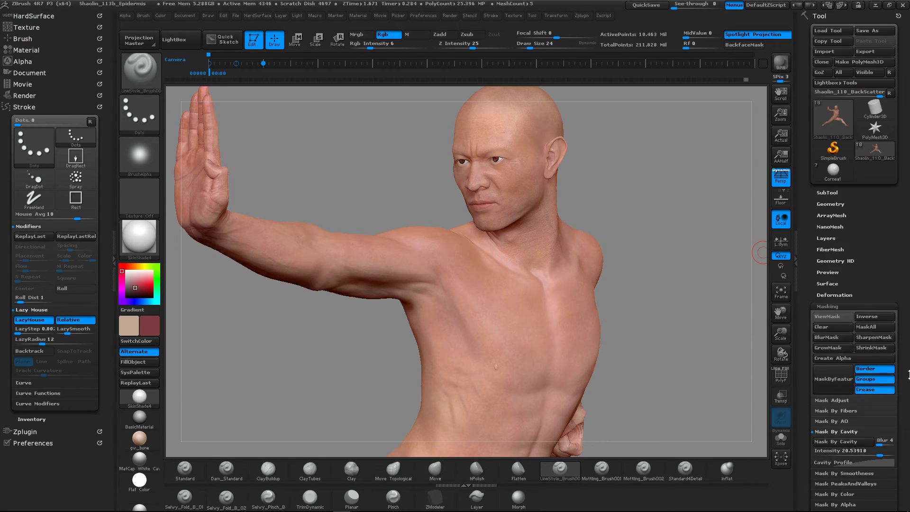
left_click(829, 194, "shift")
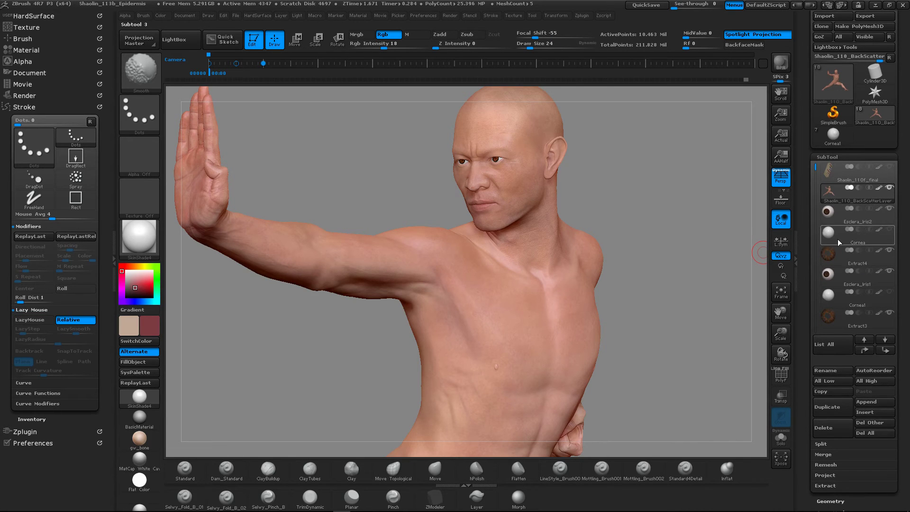
left_click_drag(815, 167, 818, 228)
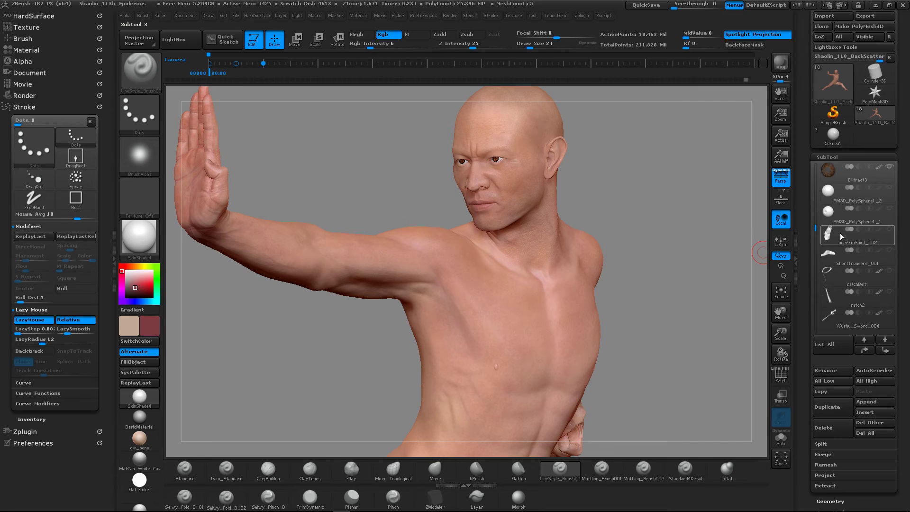
left_click(890, 230)
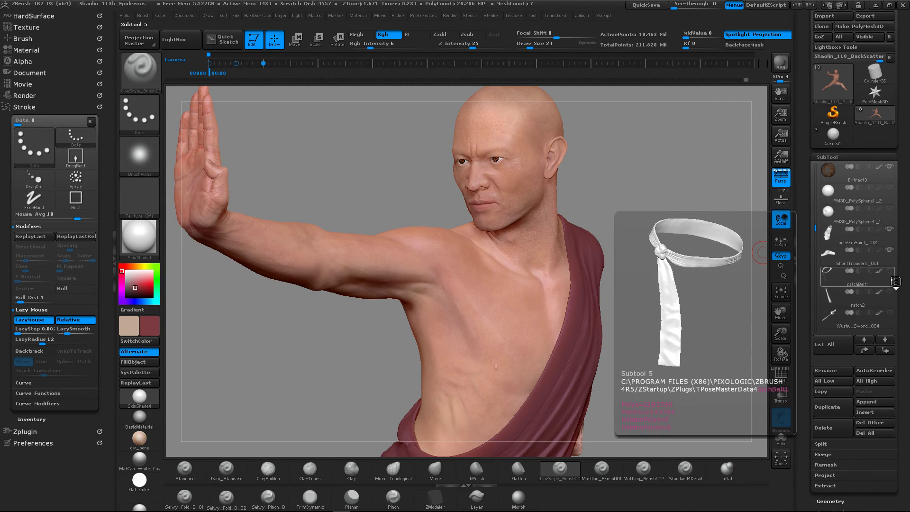
left_click(890, 272)
left_click(890, 292)
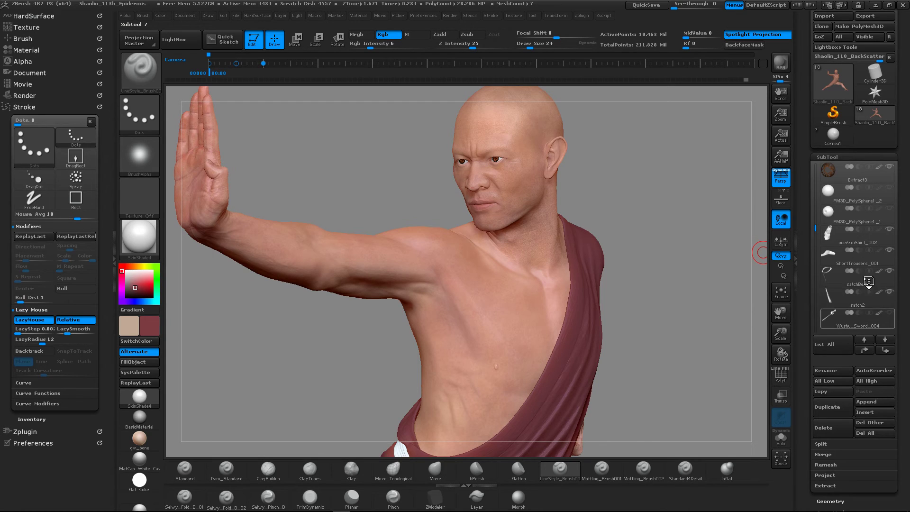
left_click_drag(816, 227, 815, 264)
left_click(889, 272)
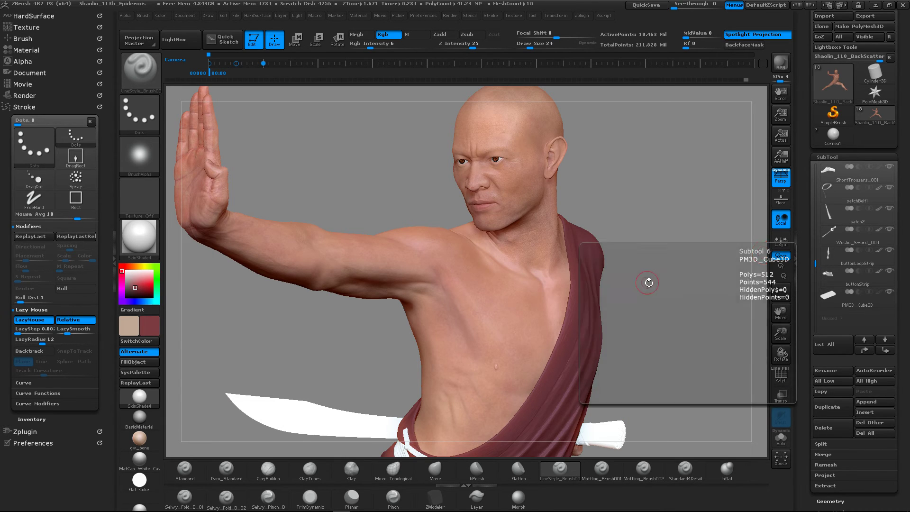
Step: Change the main paint colour to a neutral grey with RGB 138, 138, 138
key("ctrl")
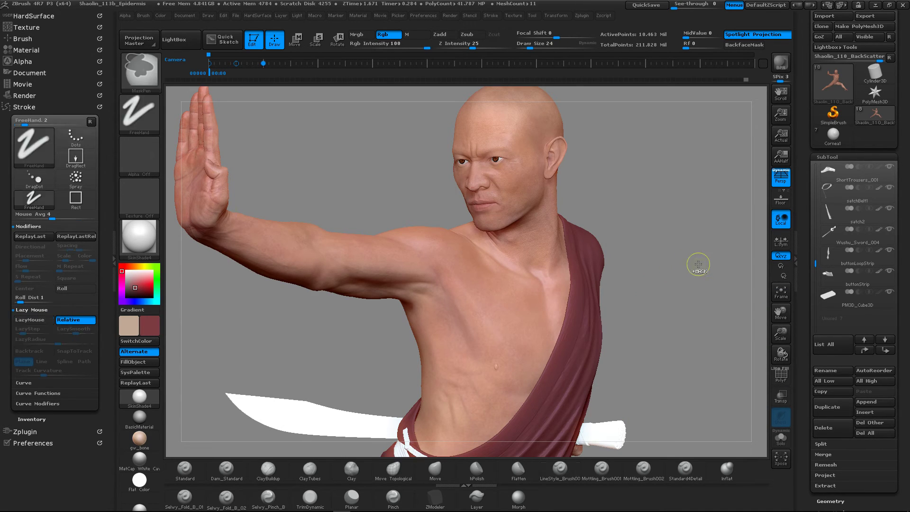
left_click(151, 326)
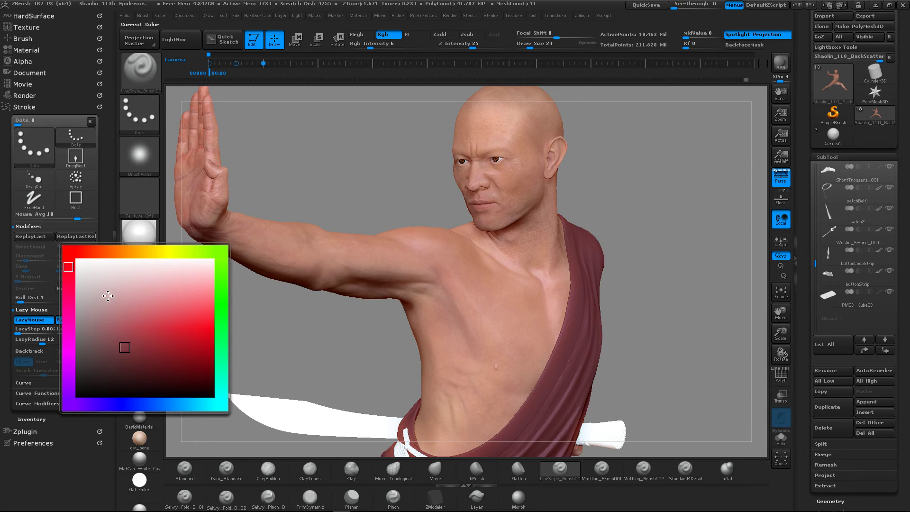
left_click_drag(108, 296, 70, 319)
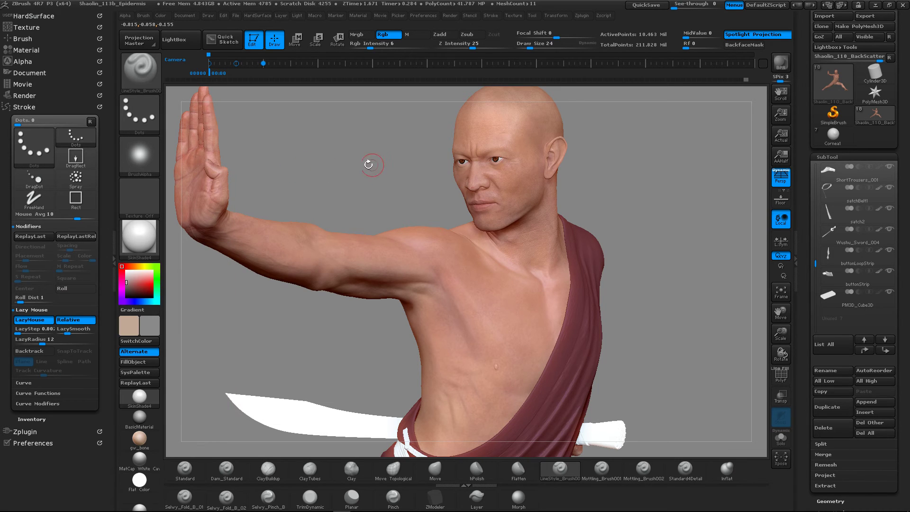
Step: Examine the dressed figure with sword and ground plane from the front and back, including the face and upper body closer up
left_click_drag(370, 166, 356, 171)
mouse_move(594, 188)
right_mouse_down("ctrl")
mouse_move(493, 185)
mouse_move(581, 203)
mouse_move(583, 276)
right_mouse_up("ctrl")
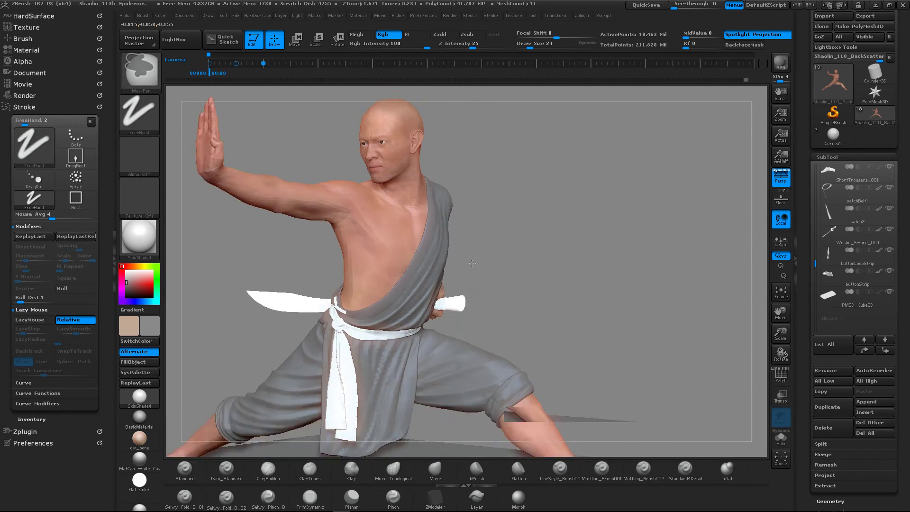
left_click_drag(564, 256, 581, 248)
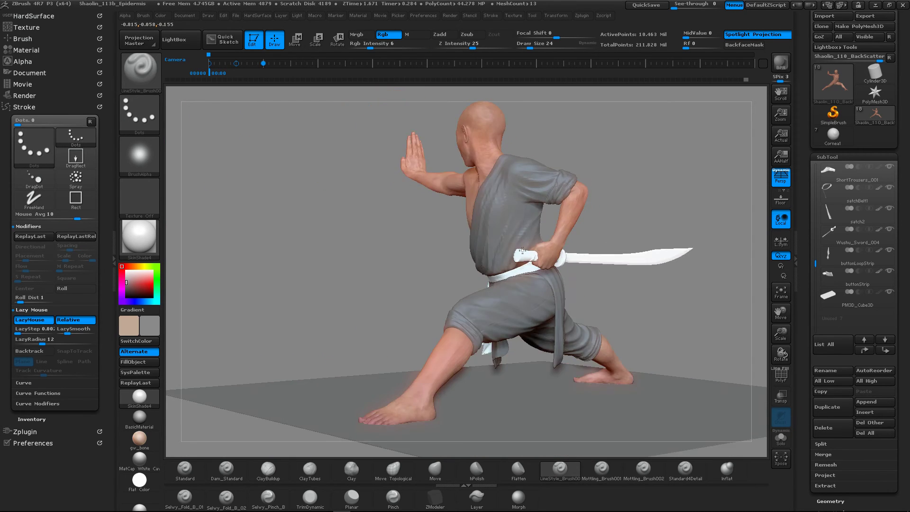
mouse_move(582, 246)
left_mouse_down()
mouse_move(559, 244)
mouse_move(591, 241)
left_mouse_up()
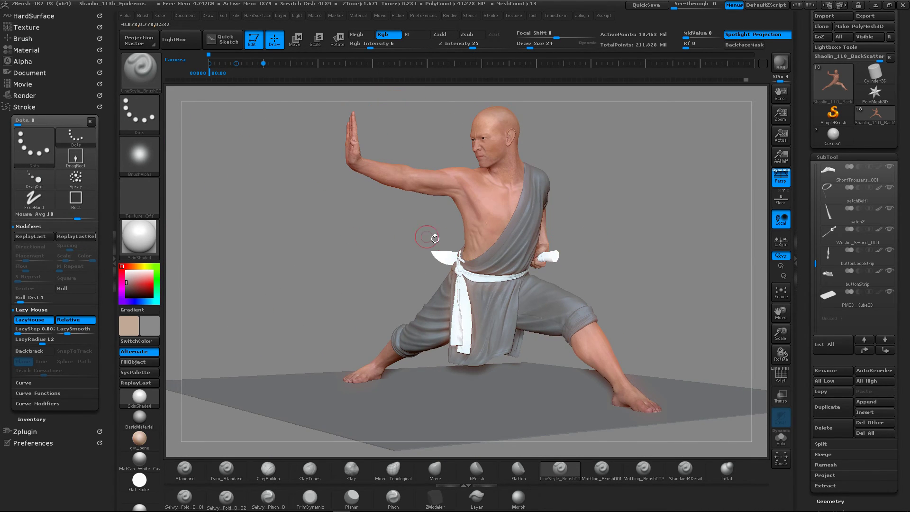
right_click_drag(534, 243, 465, 233, "alt")
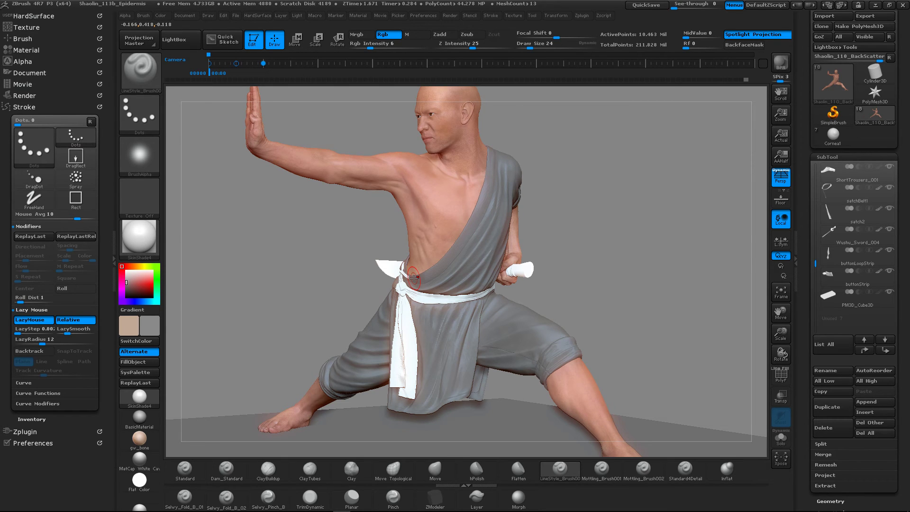
right_click_drag(450, 228, 482, 249, "alt")
left_click_drag(484, 234, 467, 229)
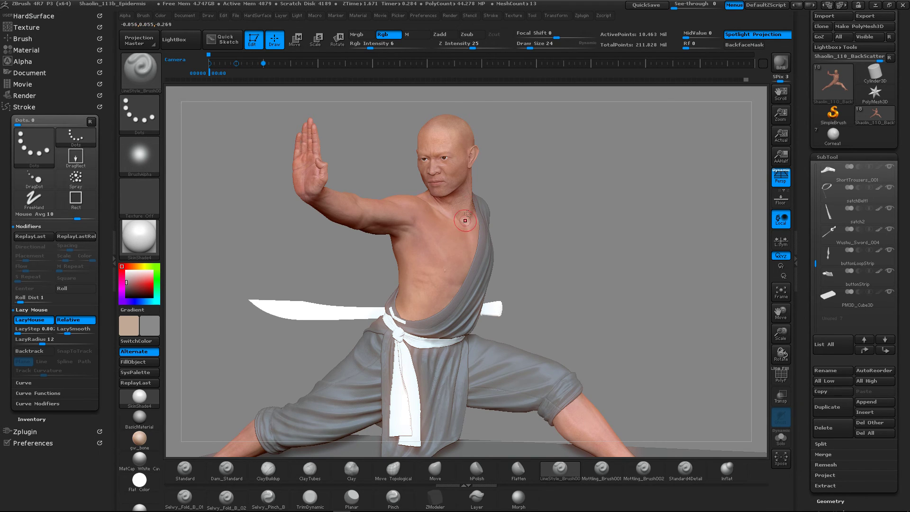
right_click_drag(455, 200, 481, 210, "ctrl")
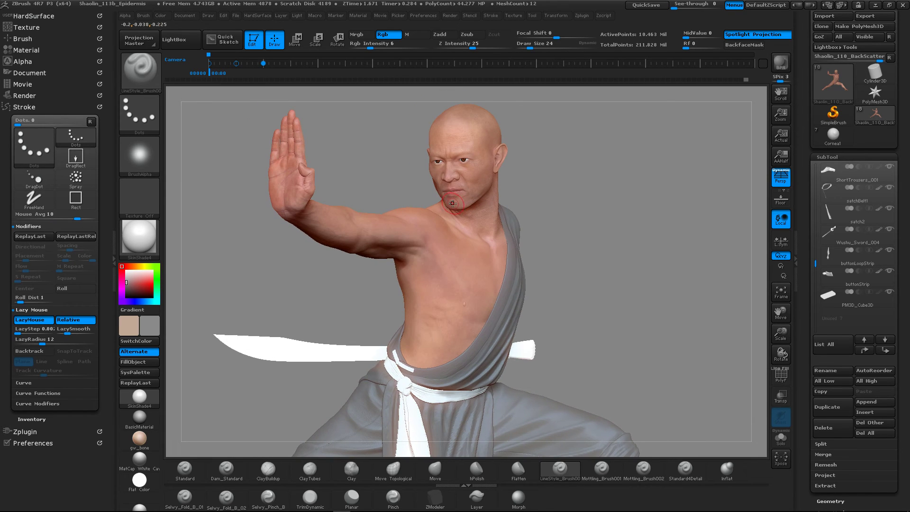
left_click_drag(450, 199, 447, 202)
Step: Make the ShortTrousers_001 subtool active, followed by the oneArmShirt_002 subtool
left_click(836, 171)
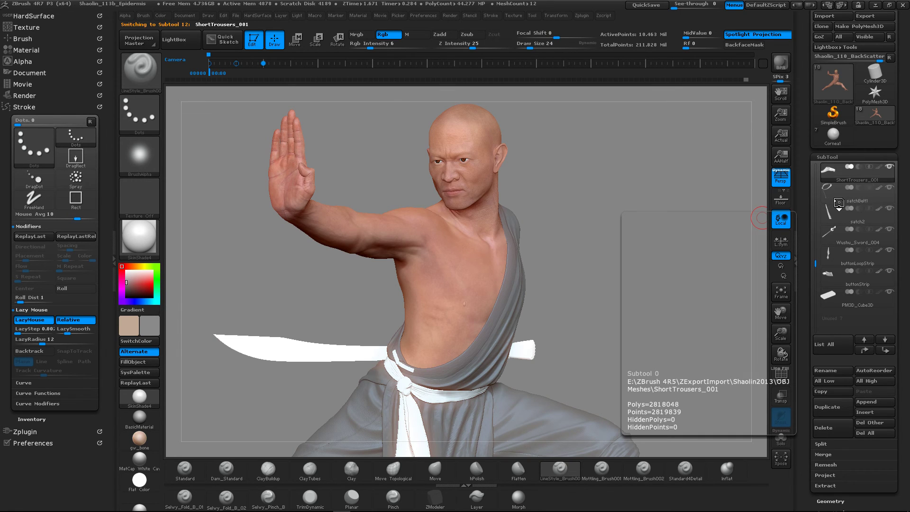
left_click_drag(815, 270, 814, 262)
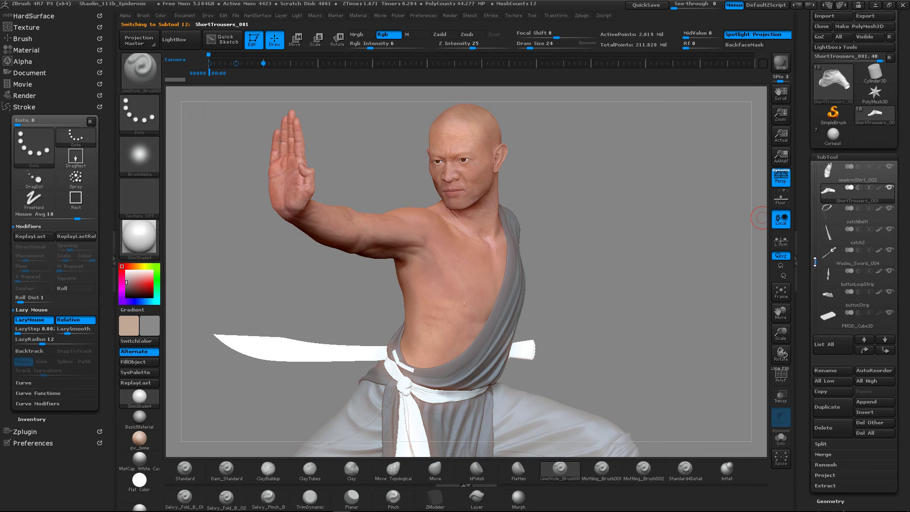
left_click(832, 173)
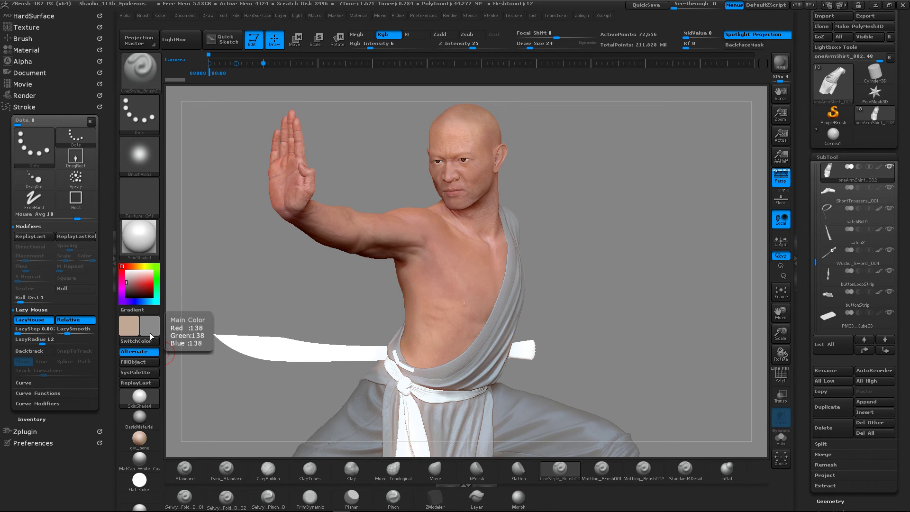
Step: Enable Mrgb at RGB intensity 100 and fill oneArmShirt_002, ShortTrousers_001, satchBelt1 and satch2 with the neutral grey and SkinShade4 material
left_click(358, 35)
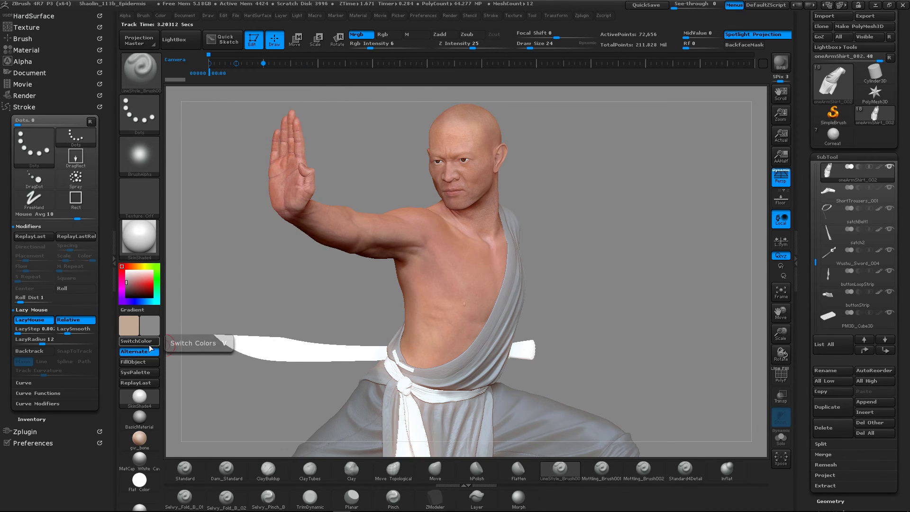
left_click_drag(369, 46, 428, 43)
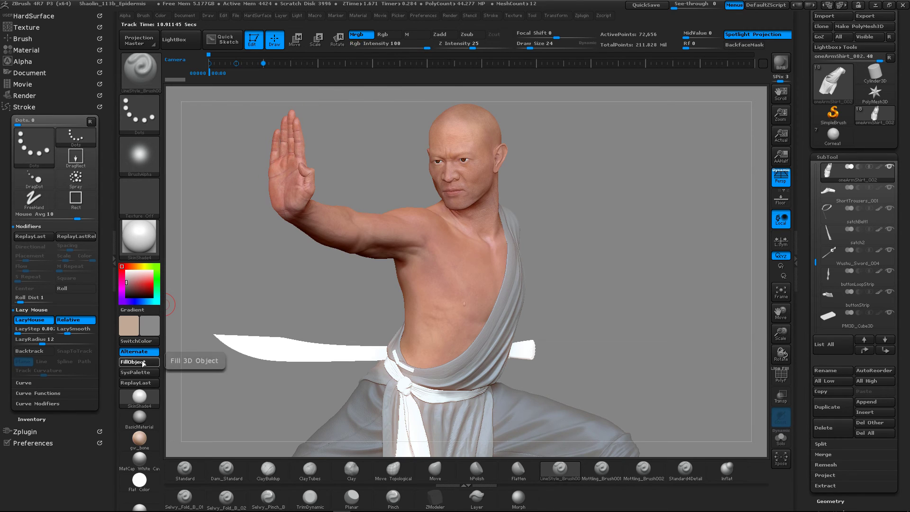
left_click(831, 191)
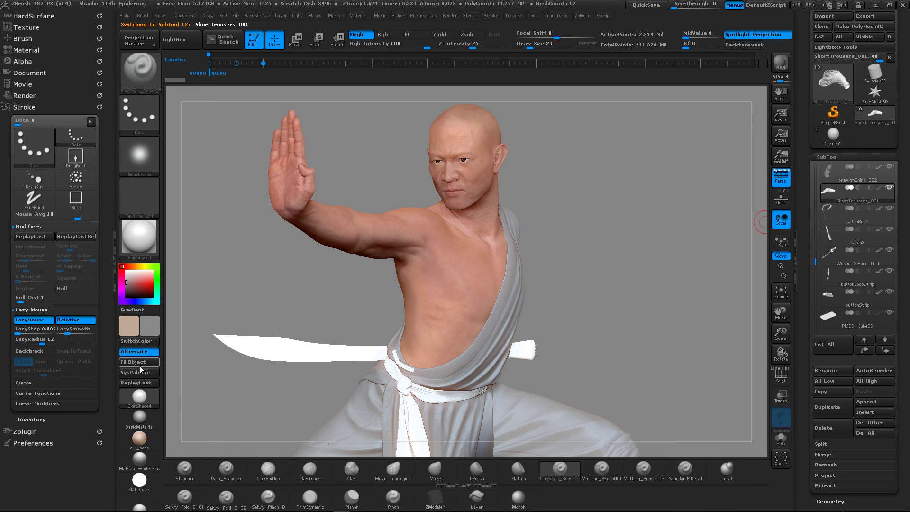
left_click(829, 211)
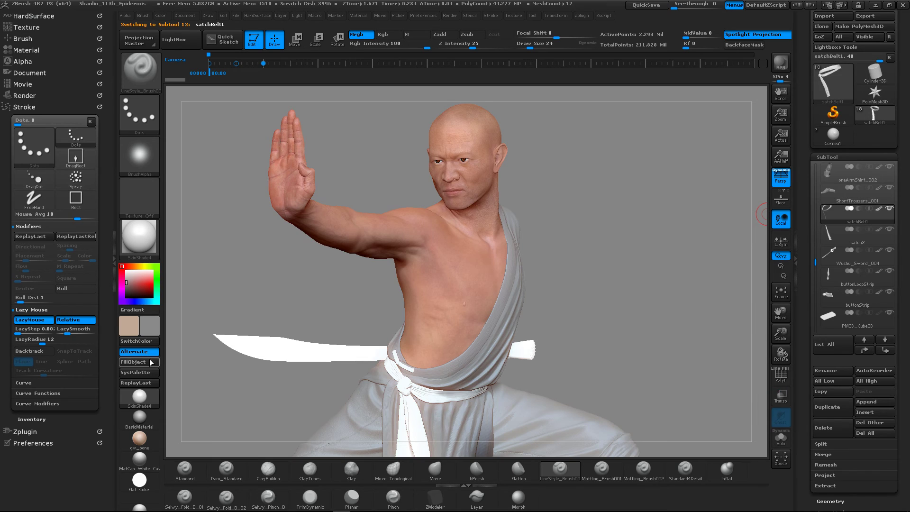
left_click(831, 232)
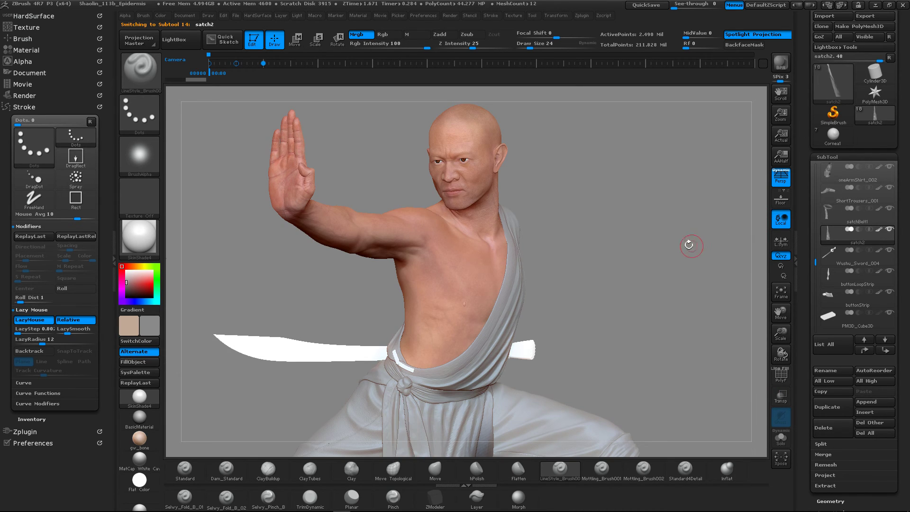
Step: Fill Wushu_Sword_004, buttonLoopStrip, buttonStrip and PM3D_Cube3D with the same grey colour and SkinShade4 material
left_click(830, 256)
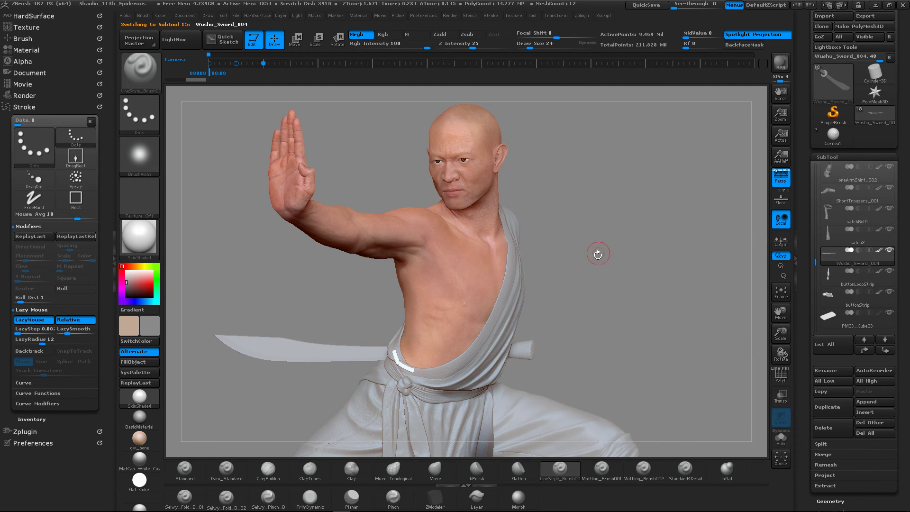
left_click(830, 277)
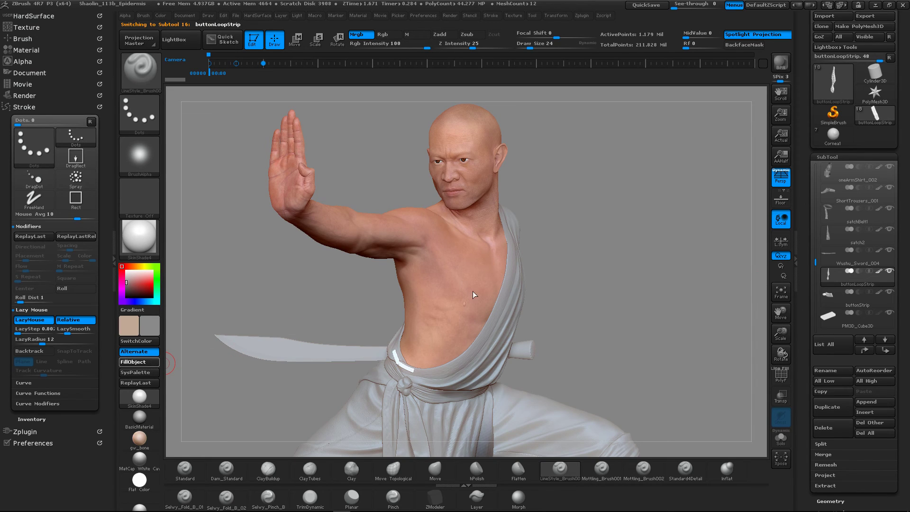
left_click(834, 298)
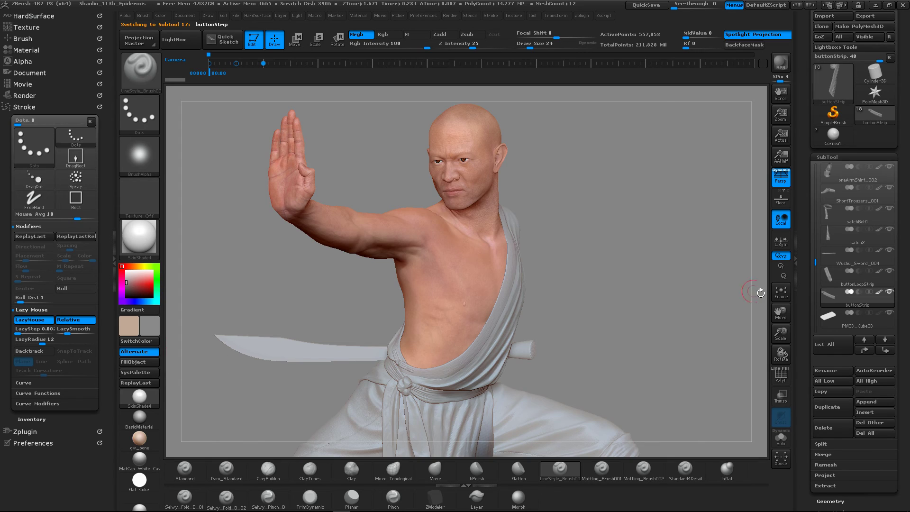
mouse_move(833, 314)
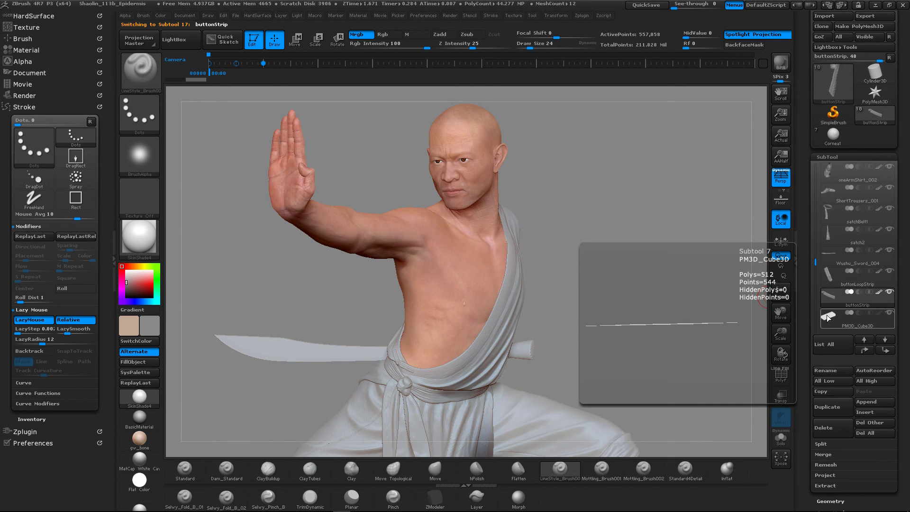
left_click(827, 318)
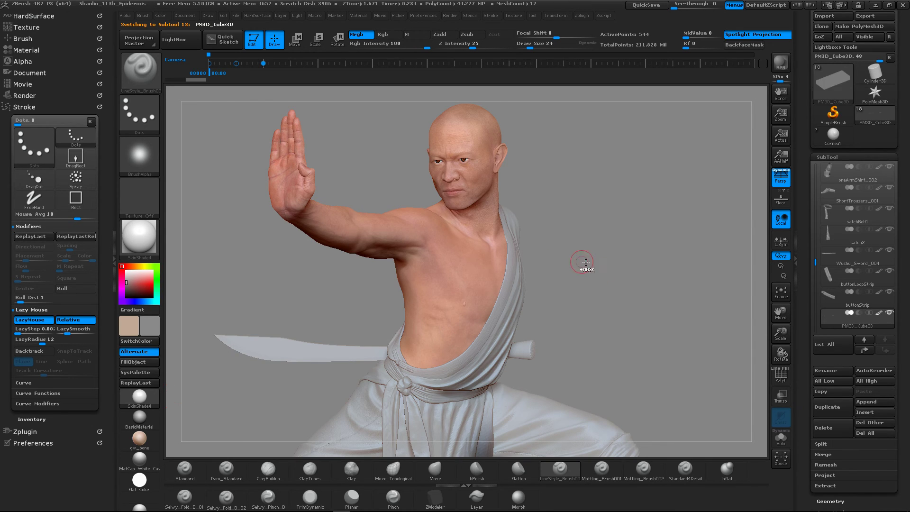
Step: Make oneArmShirt_002 active and refill it with the neutral grey to clear the dark patch on its lower skirt
mouse_move(585, 262)
right_mouse_down("ctrl")
mouse_move(541, 256)
mouse_move(582, 244)
right_mouse_up("ctrl")
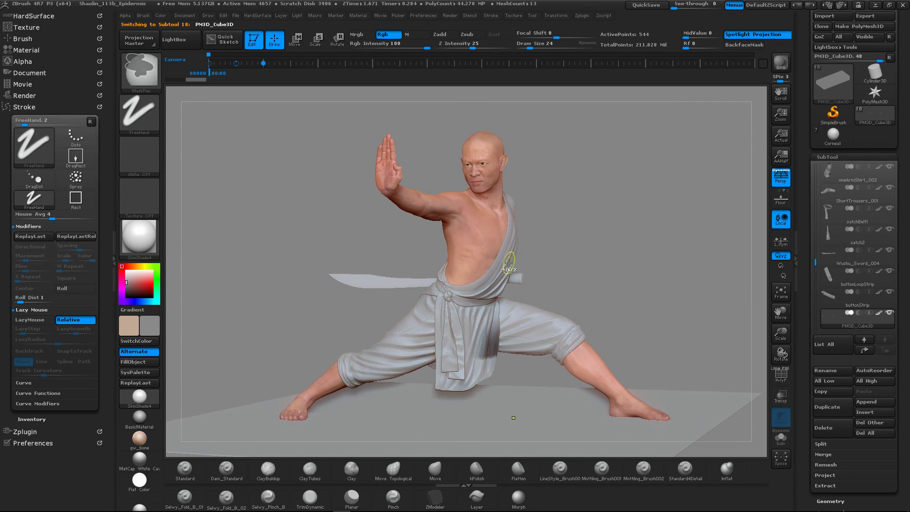
right_click_drag(508, 262, 516, 262, "ctrl")
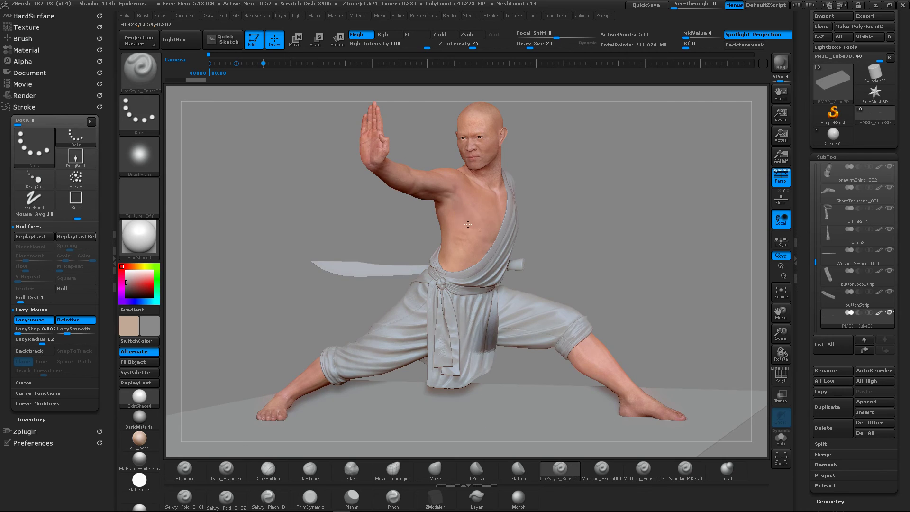
right_click_drag(468, 224, 471, 247, "alt")
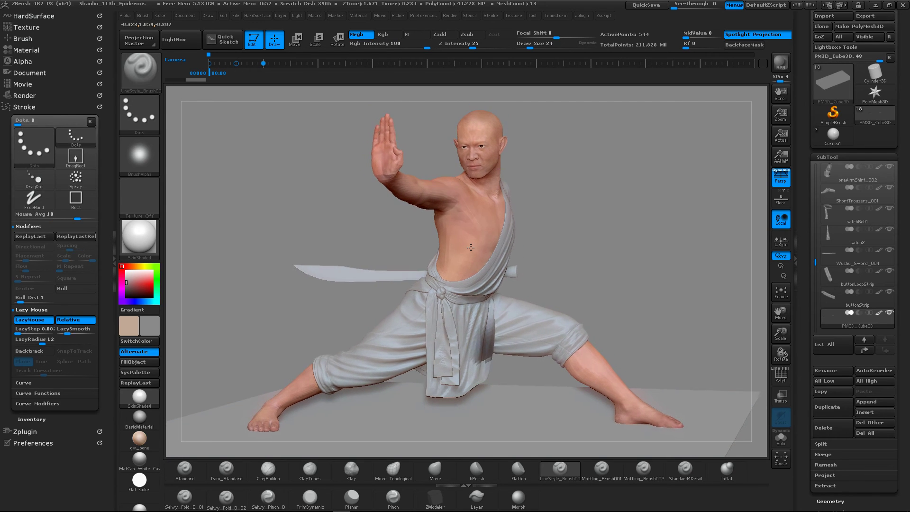
right_click(472, 247)
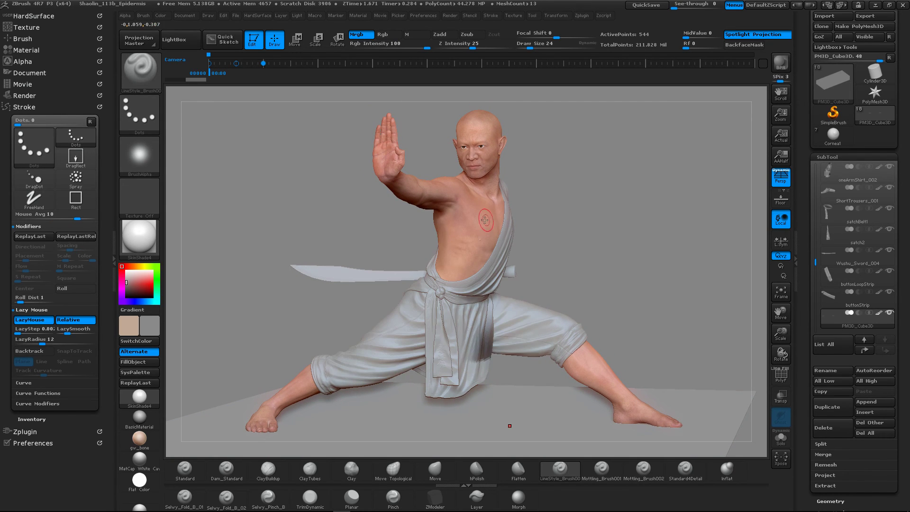
right_click_drag(464, 225, 487, 230, "ctrl")
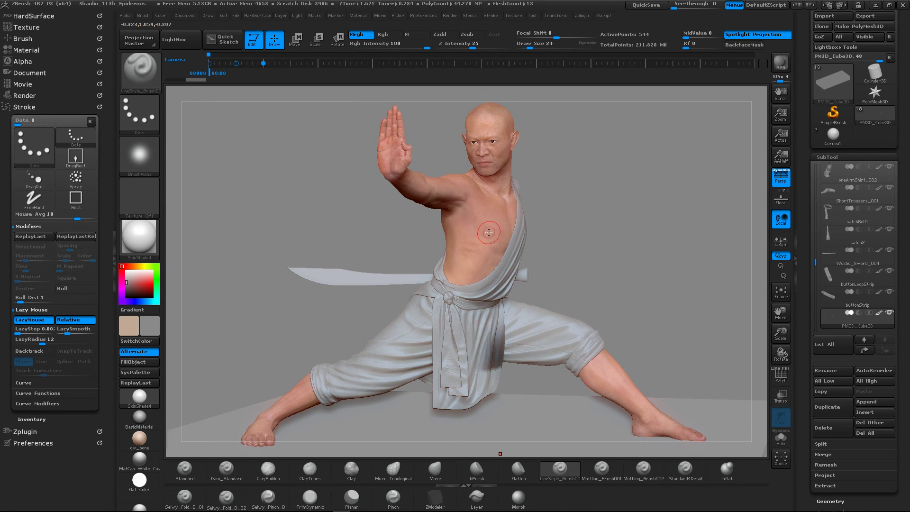
mouse_move(489, 232)
right_mouse_down()
mouse_move(612, 301)
mouse_move(616, 289)
mouse_move(662, 271)
mouse_move(564, 173)
mouse_move(656, 244)
right_mouse_up()
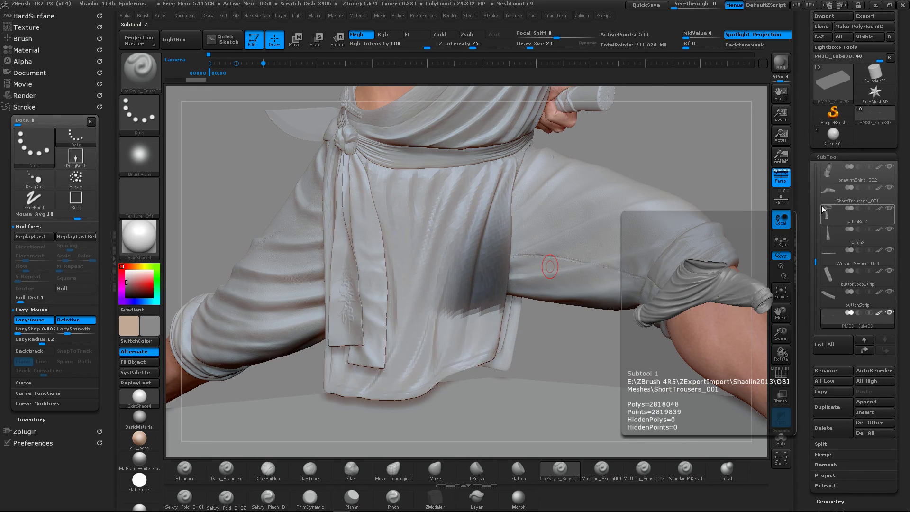
mouse_move(826, 173)
left_click(600, 235, "alt")
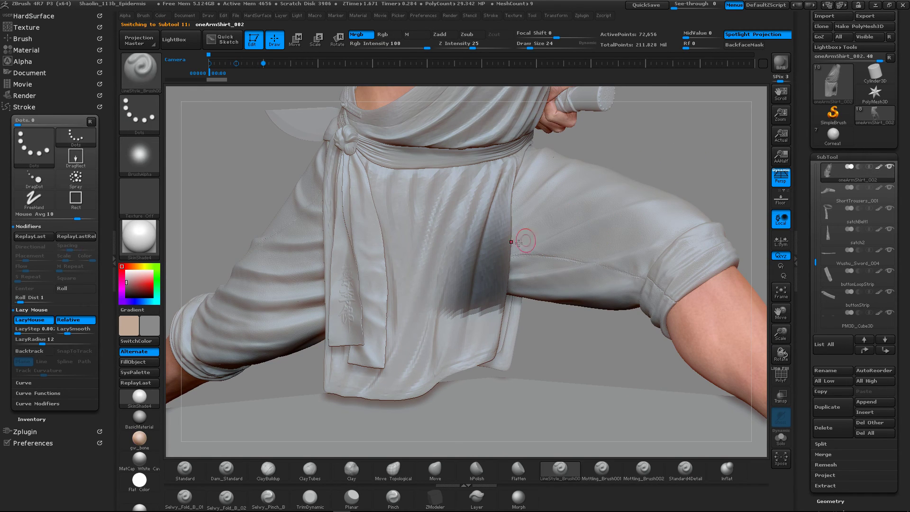
mouse_move(525, 251)
right_mouse_down()
mouse_move(493, 258)
mouse_move(519, 251)
right_mouse_up()
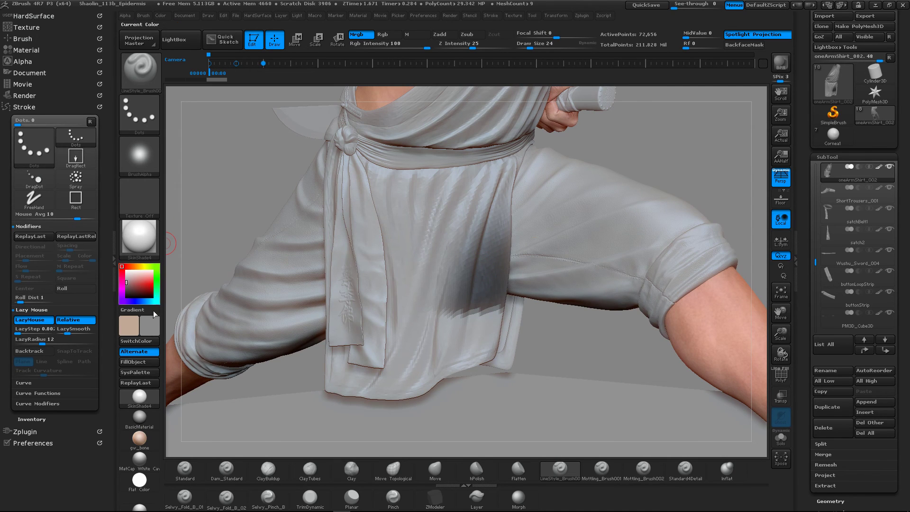
left_click(142, 365)
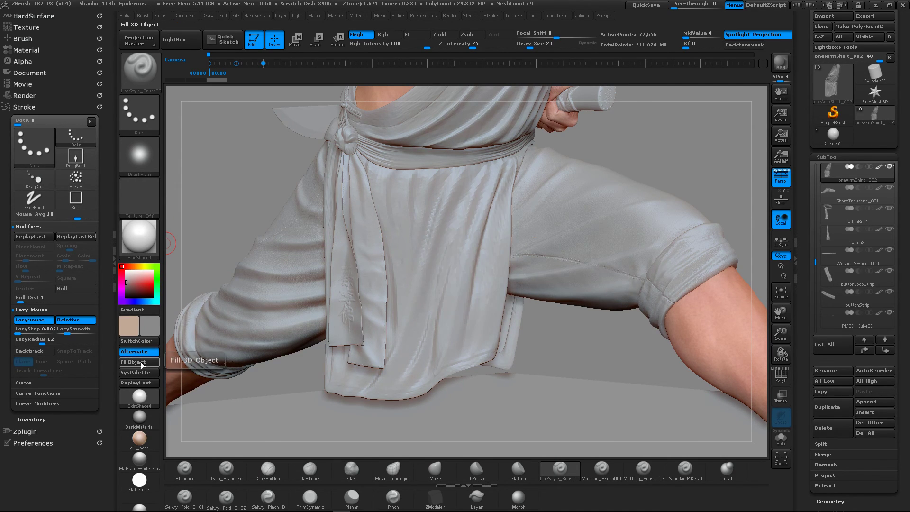
Step: Frame the whole figure from the front and render it with BPR
mouse_move(534, 258)
right_mouse_down("ctrl")
mouse_move(540, 174)
mouse_move(494, 234)
mouse_move(543, 205)
right_mouse_up("ctrl")
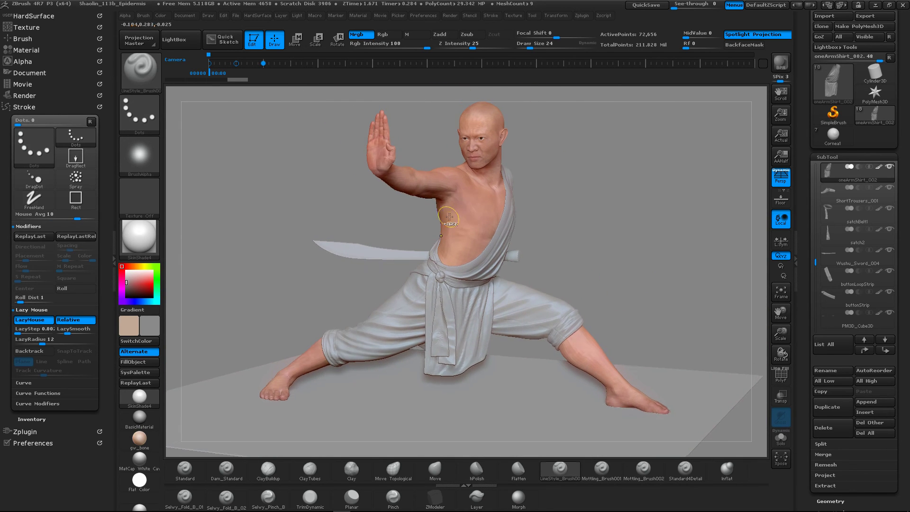
right_click_drag(498, 159, 489, 207, "ctrl")
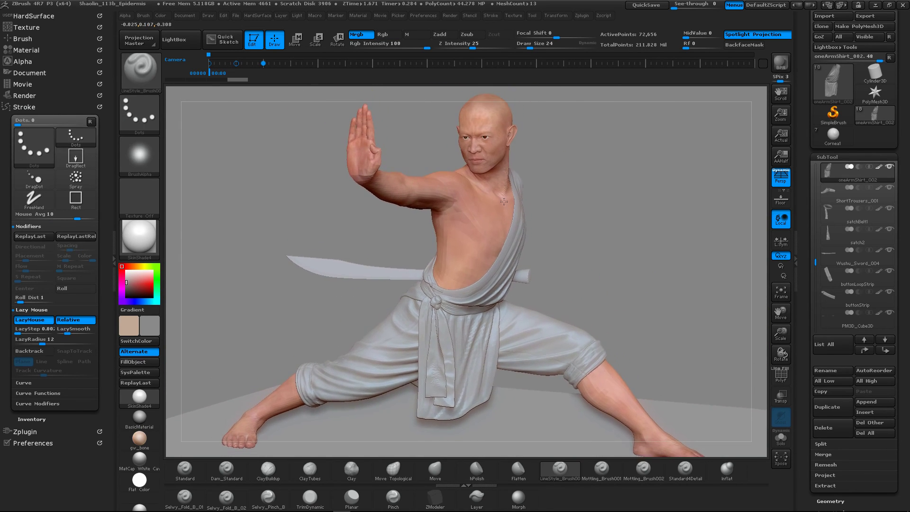
left_click(780, 65)
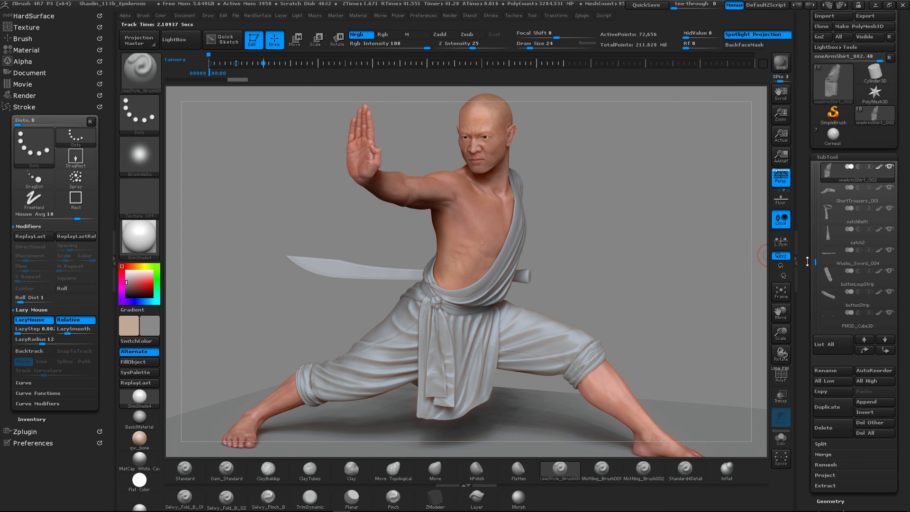
Step: Open the document's save and export options for the rendered view
left_click_drag(815, 262, 818, 194)
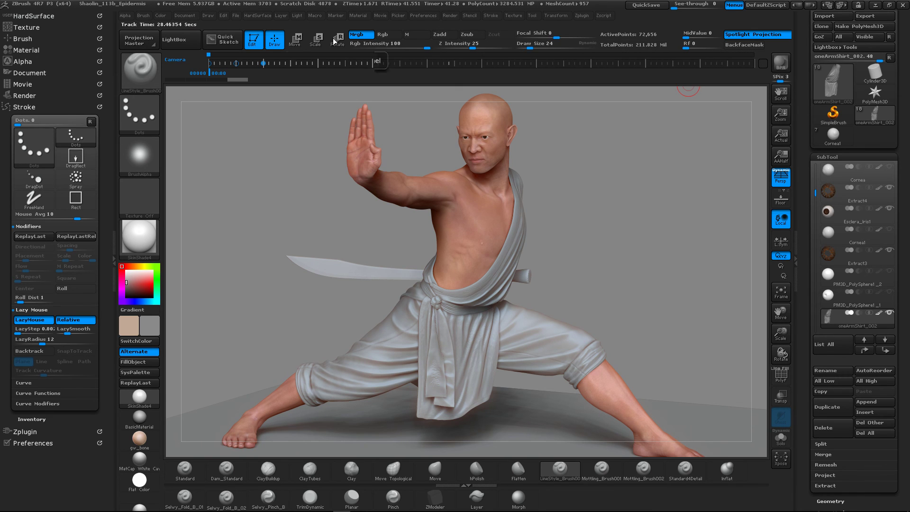
mouse_move(105, 284)
left_mouse_down()
mouse_move(99, 208)
mouse_move(102, 235)
left_mouse_up()
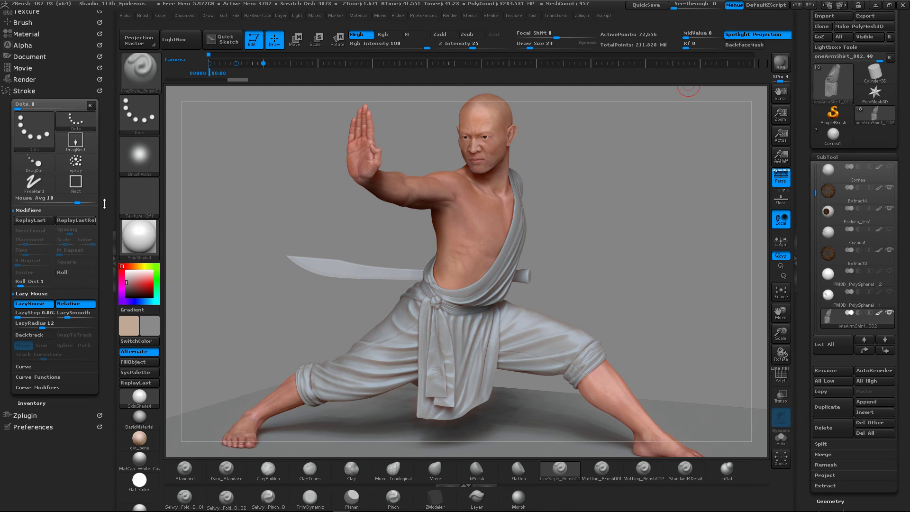
scroll(104, 203, "up", 1)
scroll(104, 219, "down", 1)
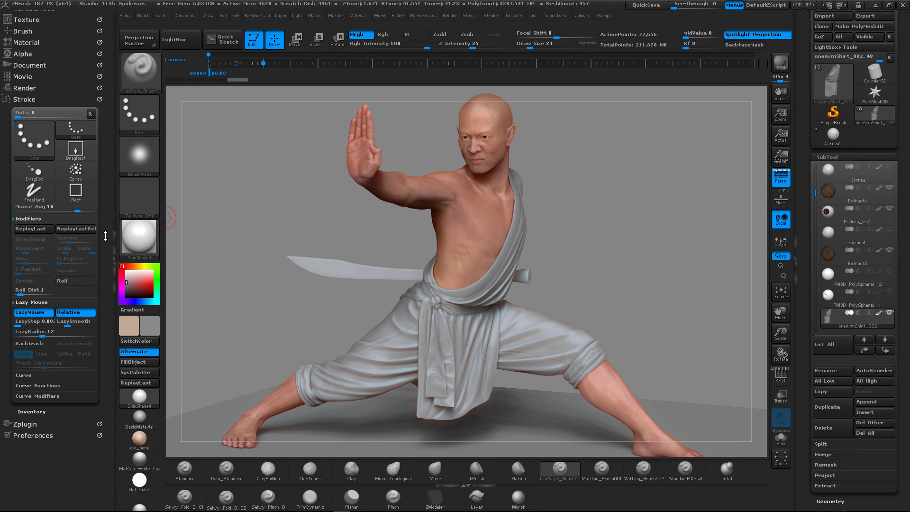
left_click_drag(105, 236, 106, 231)
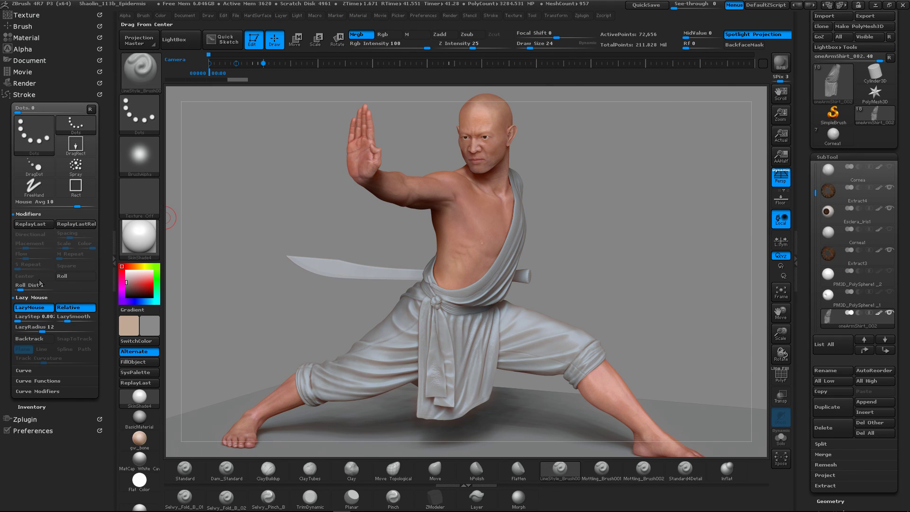
left_click_drag(105, 176, 105, 189)
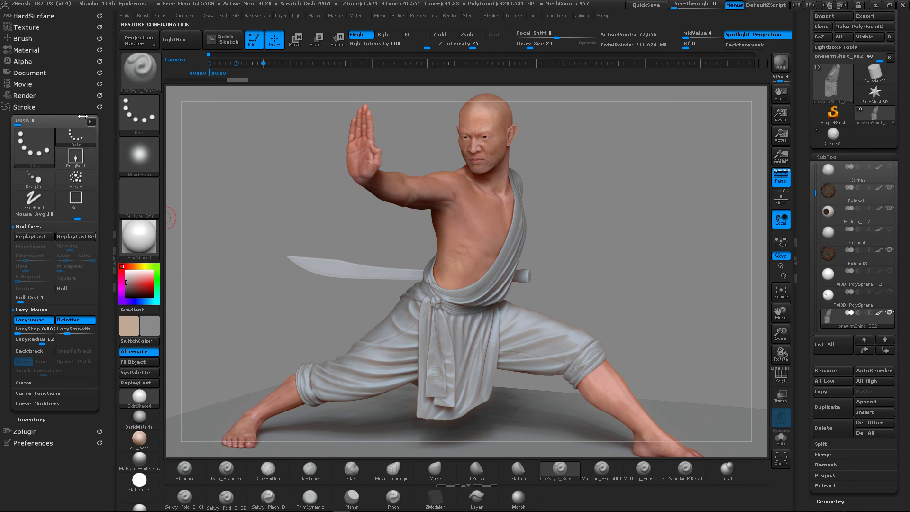
left_click(44, 72)
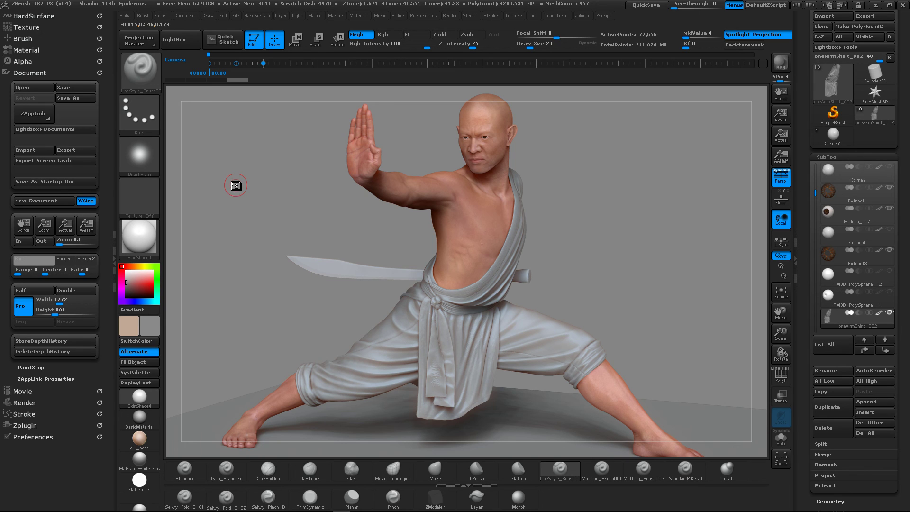
key("ctrl+shift")
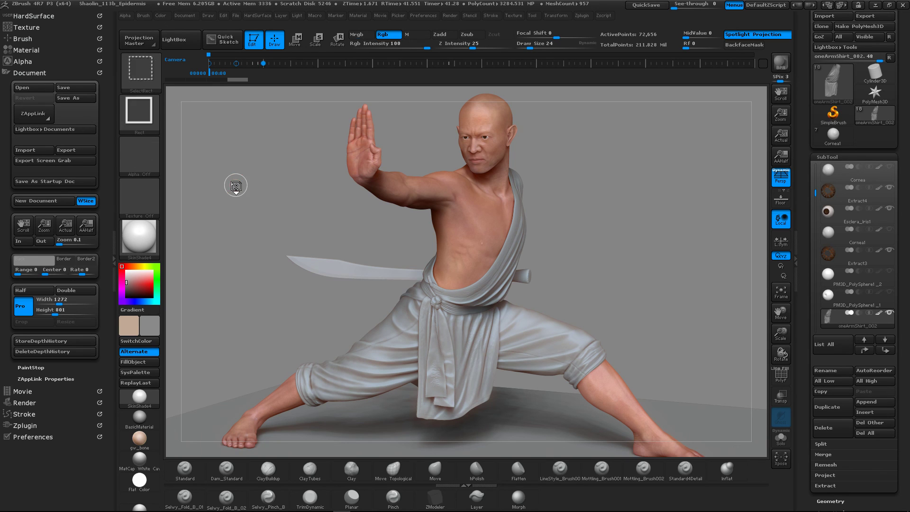